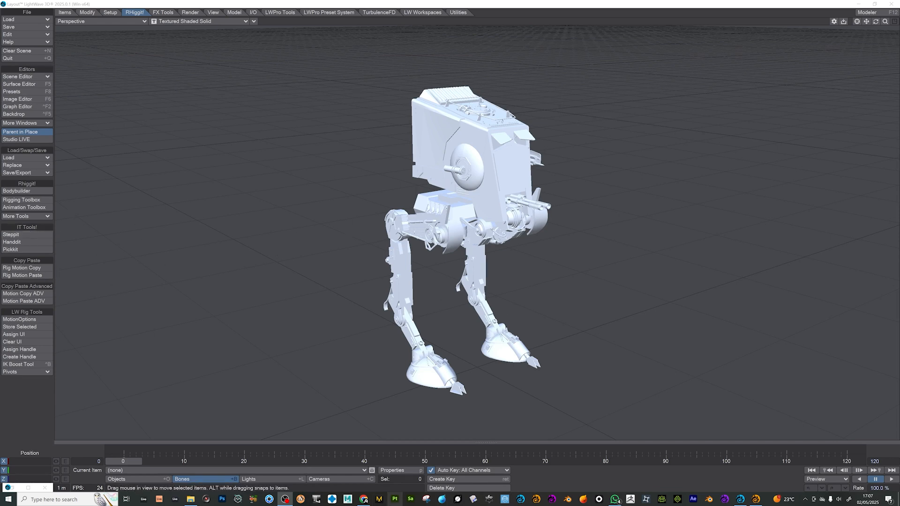
- Switch to the browser and look through the model previews and download options on the Star Wars Ultimate Vehicles Pack page
left_click(363, 499)
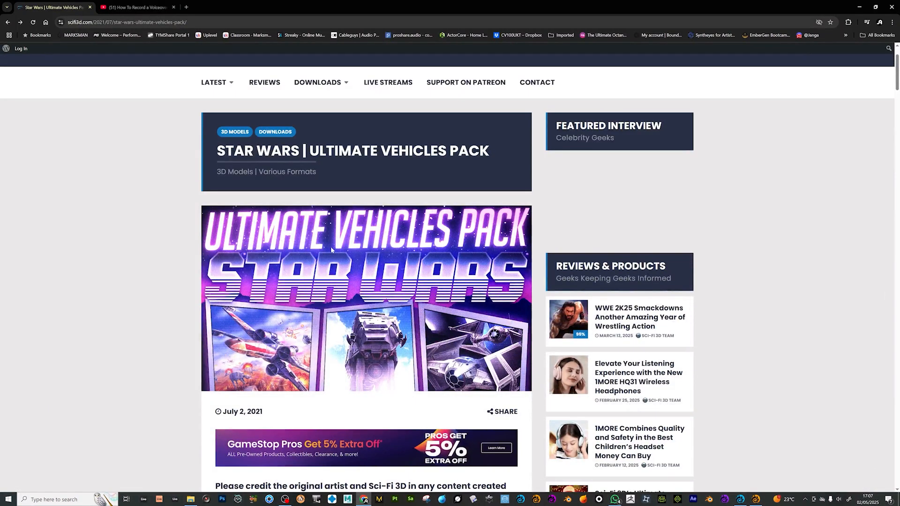
scroll(380, 280, "down", 15)
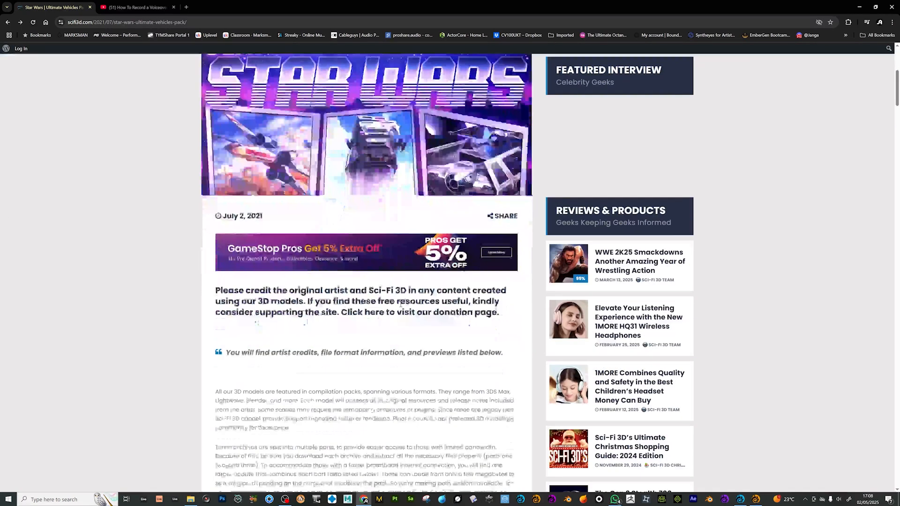
scroll(411, 317, "down", 5)
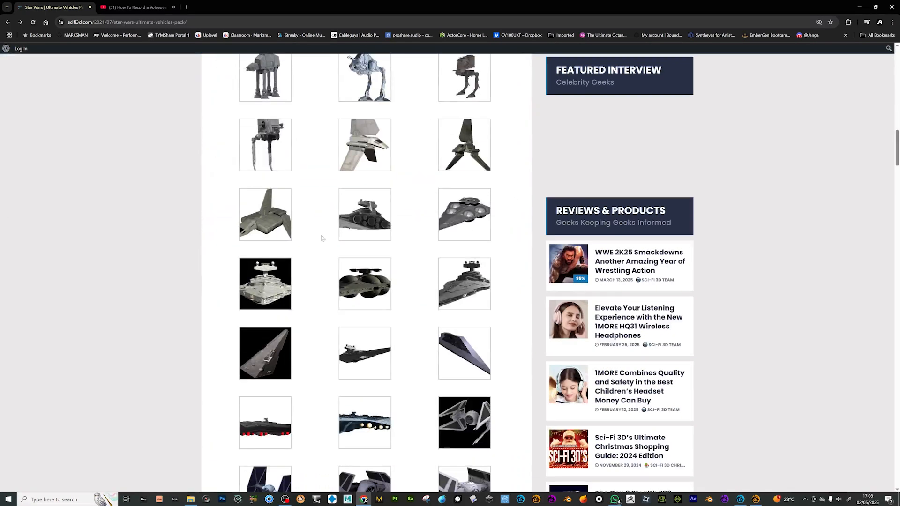
scroll(324, 238, "up", 4)
scroll(371, 328, "down", 4)
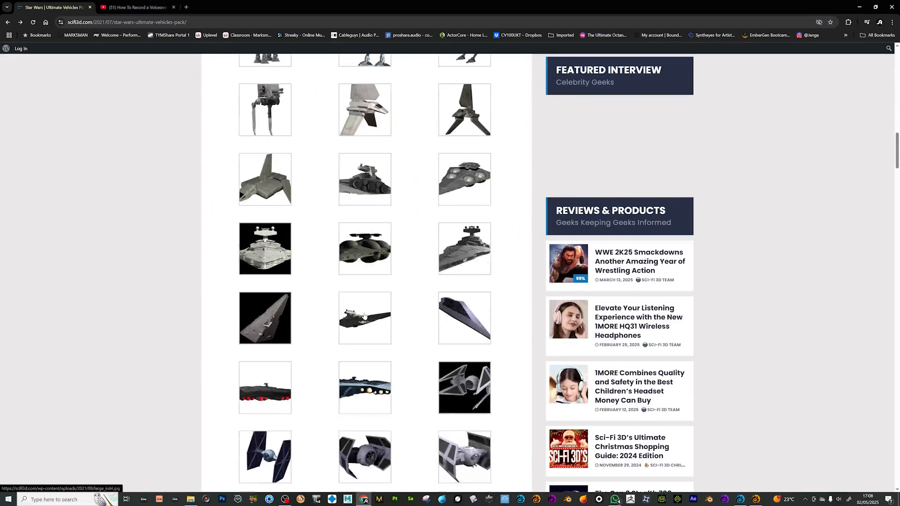
scroll(379, 339, "up", 4)
scroll(379, 338, "down", 8)
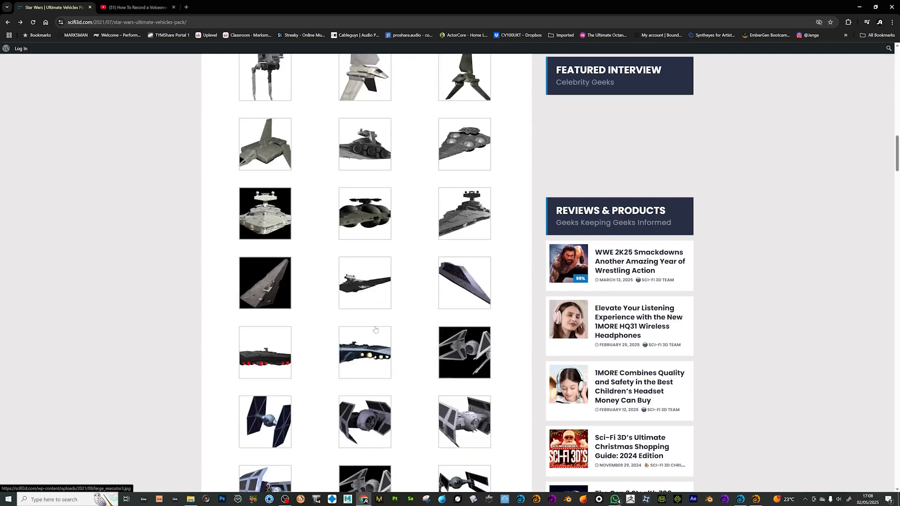
scroll(377, 332, "up", 3)
scroll(377, 331, "up", 10)
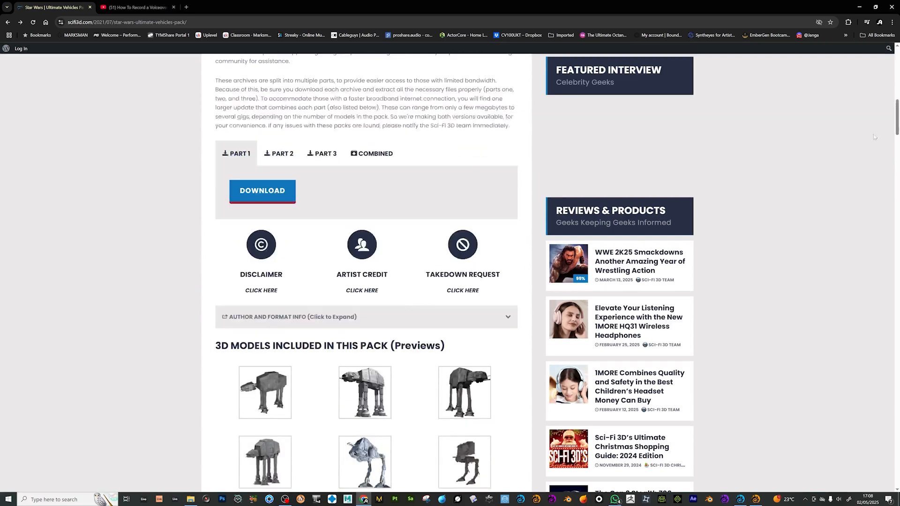
left_click(859, 7)
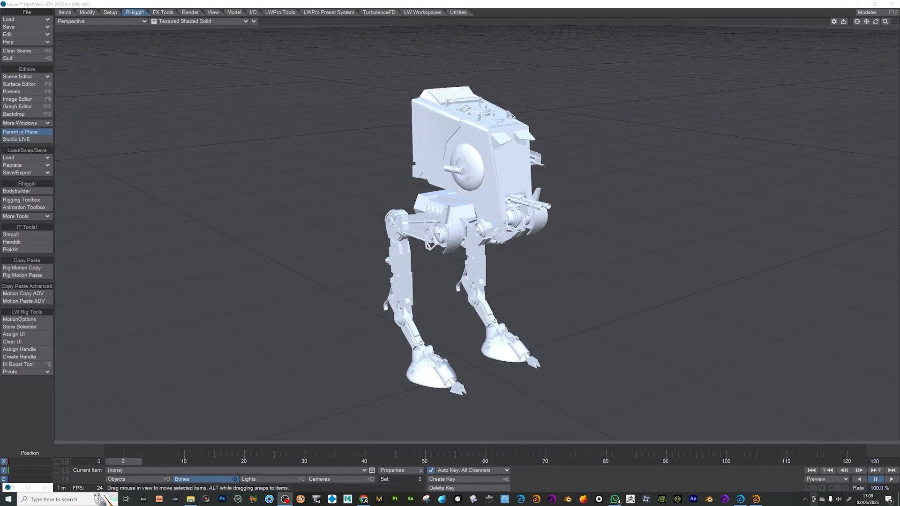
- Switch to LightWave Modeler and set the Perspective viewport's shading to Texture
left_click(754, 500)
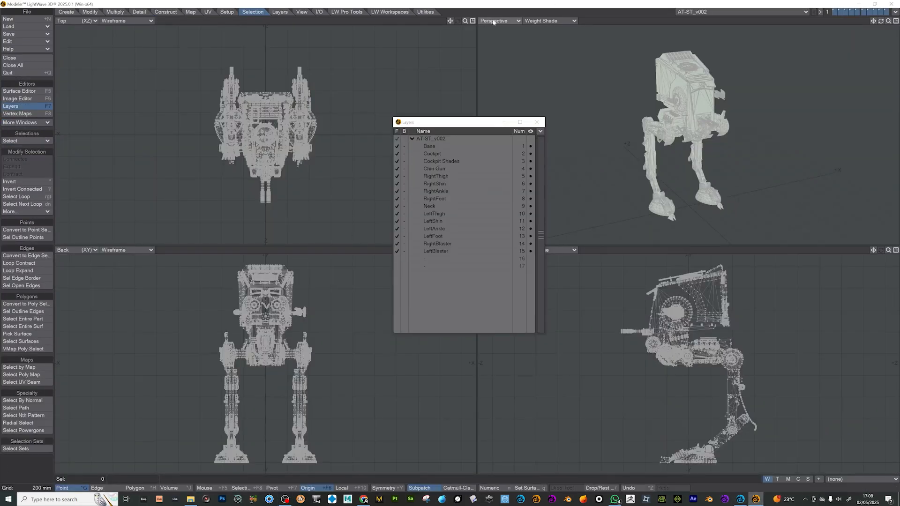
left_click(541, 21)
left_click(532, 70)
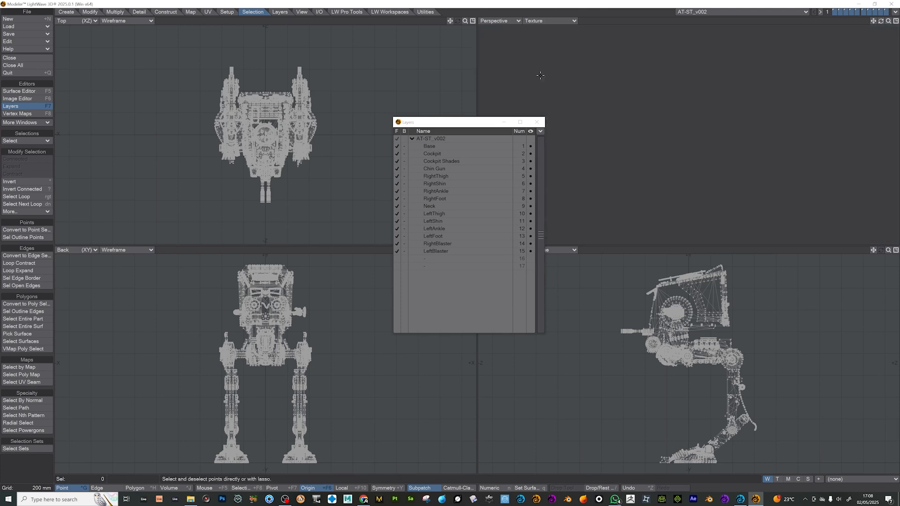
- Inspect individual layers of the AT-ST_v002 object, including Cockpit Shades, Chin Gun, RightAnkle, LeftFoot, both blasters and Base
left_click(431, 162)
left_click(438, 169)
left_click(436, 191)
left_click(433, 236)
left_click(434, 252)
left_click(435, 243)
left_click(424, 146)
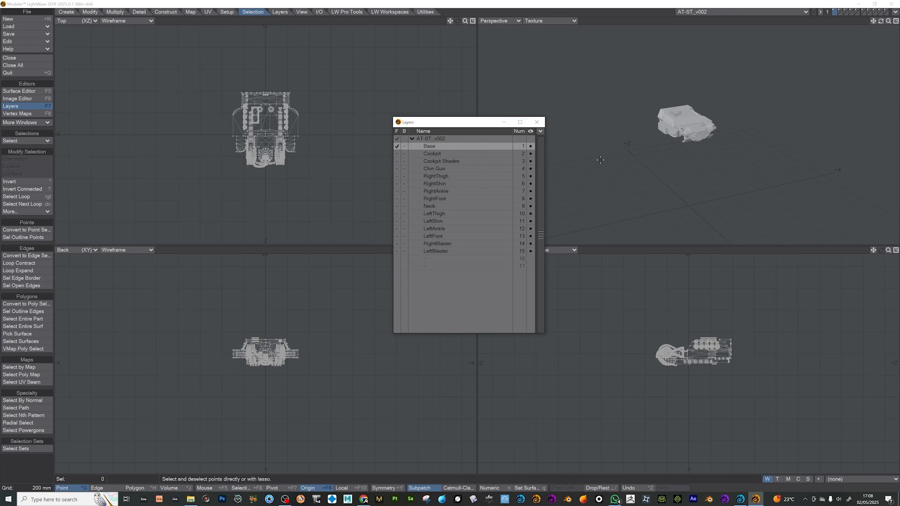
- Cut the geometry of Cockpit, Cockpit Shades, Chin Gun, RightBlaster and LeftBlaster and paste it all into the Cockpit layer
left_click(432, 158)
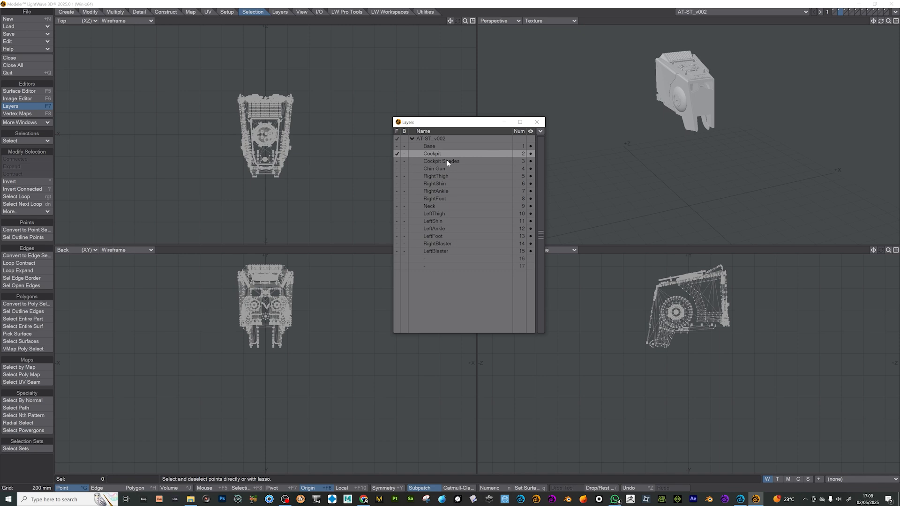
left_click(447, 161, "shift")
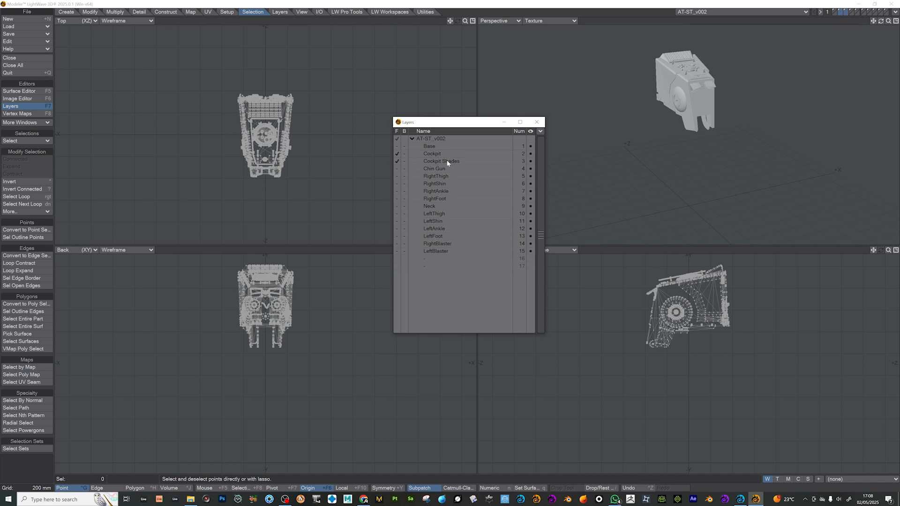
left_click(443, 252, "shift")
left_click(438, 244, "shift")
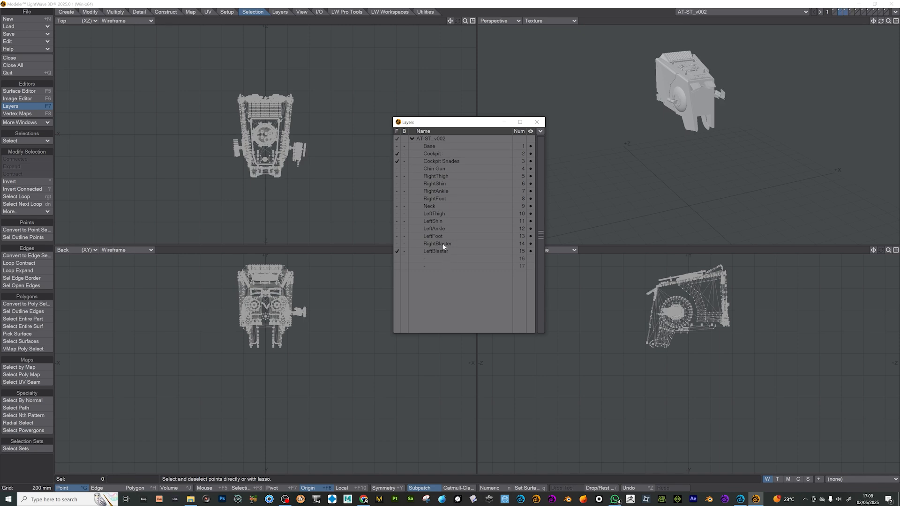
left_click(437, 168, "shift")
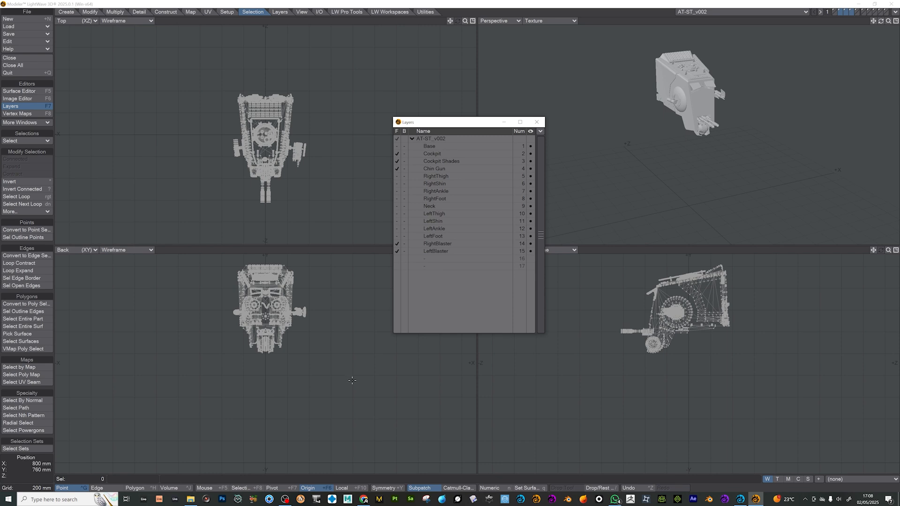
key("Delete")
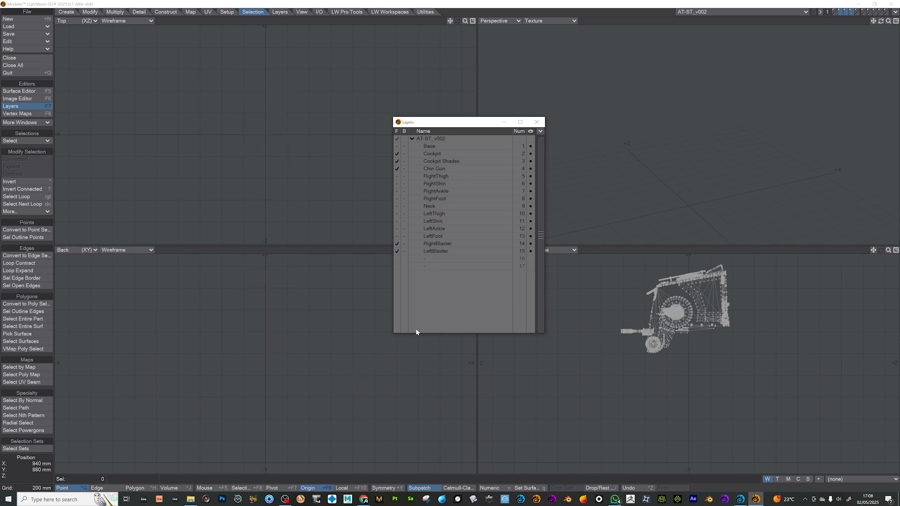
left_click(440, 154)
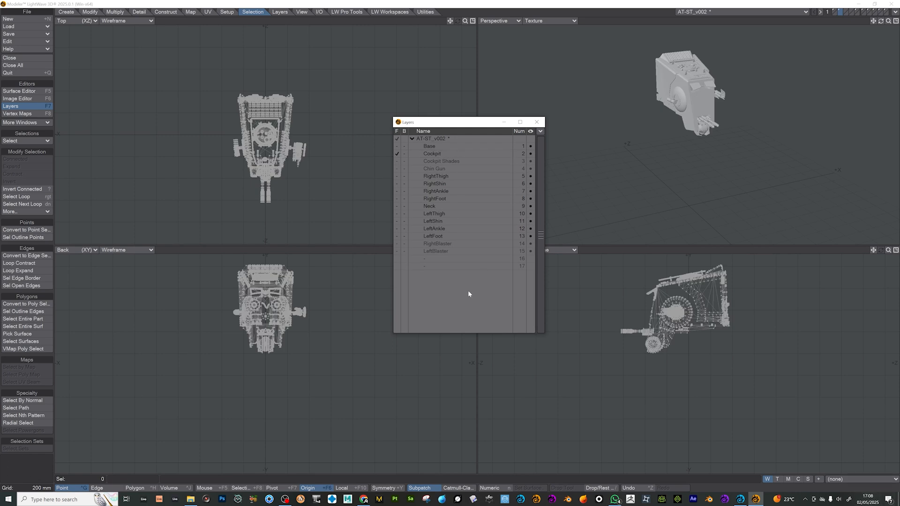
- Cut the Neck layer's geometry and paste it into the Base layer
left_click(428, 207)
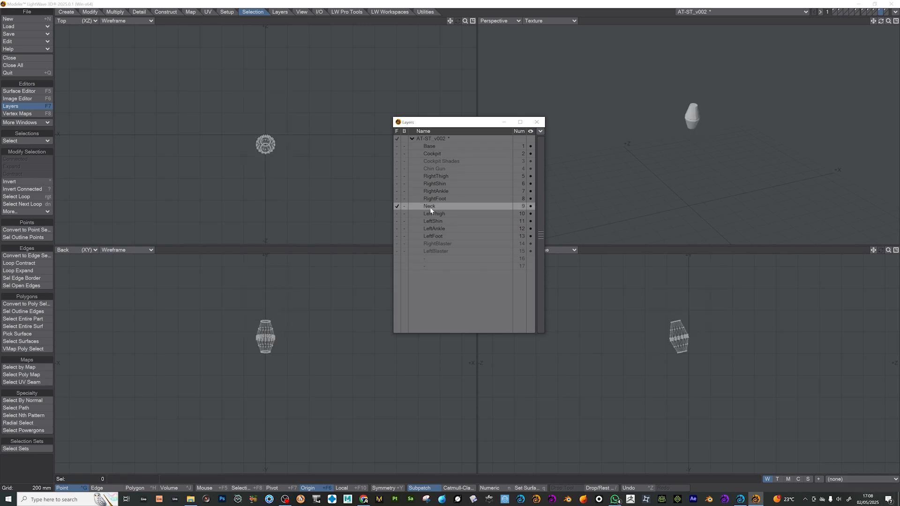
left_click(440, 146)
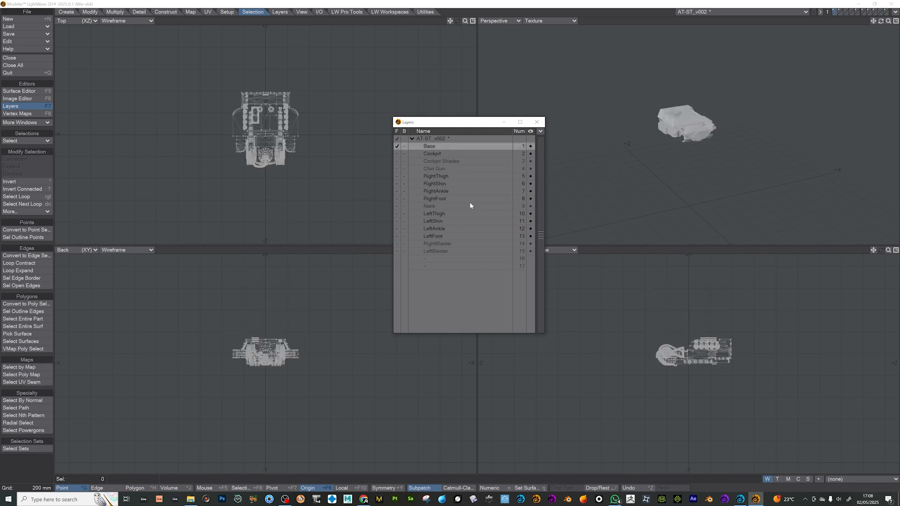
- Examine the thigh, shin, ankle and foot layers of the right and left legs one by one
left_click(443, 176)
left_click(445, 184)
left_click(446, 191)
left_click(451, 198)
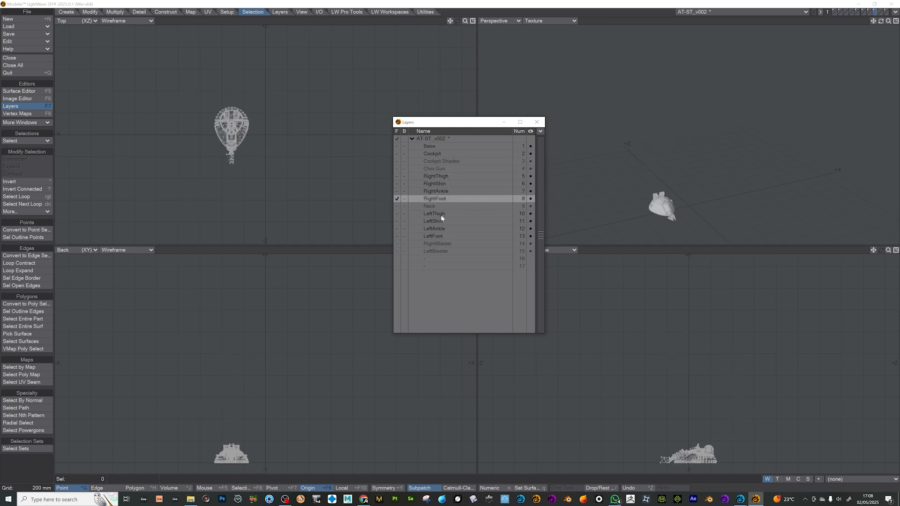
left_click(441, 214)
left_click(444, 221)
left_click(446, 228)
left_click(448, 236)
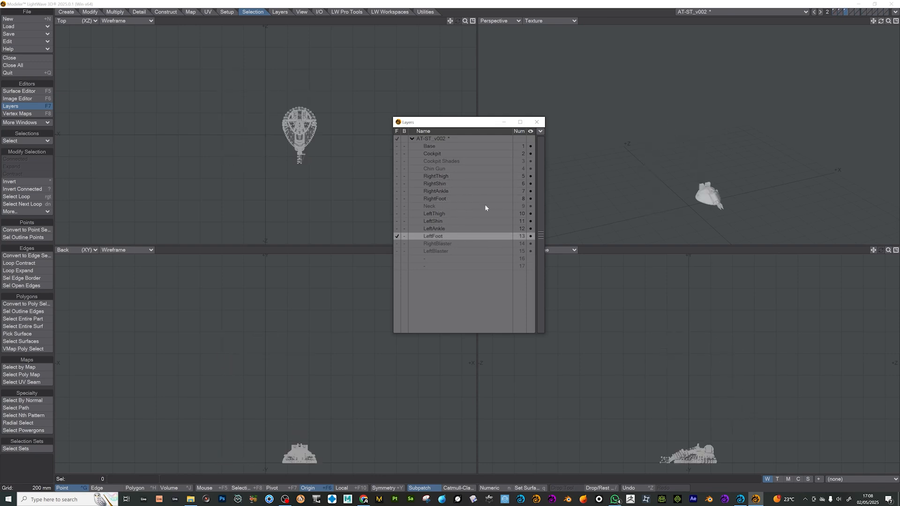
- Create a weight map named Base for the Base layer and set the Perspective viewport to Weight Shade
left_click(443, 147)
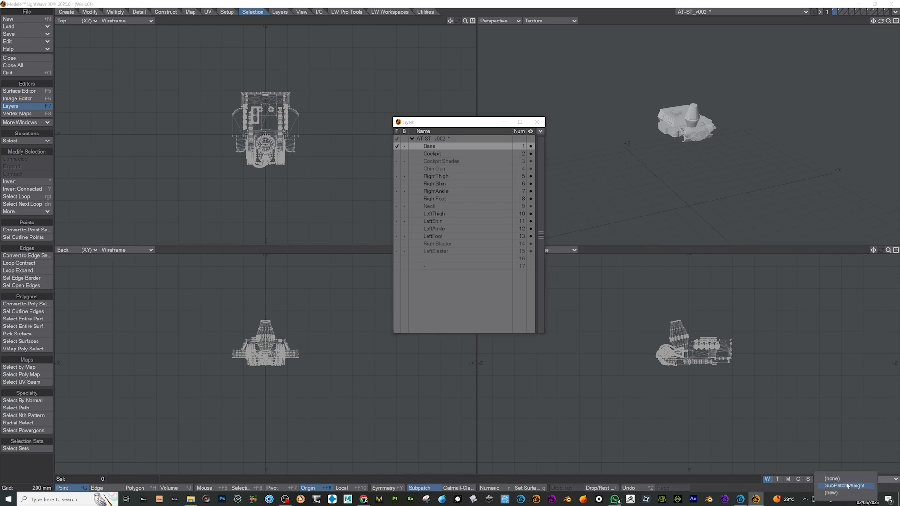
left_click(817, 479)
type("Base")
key("Return")
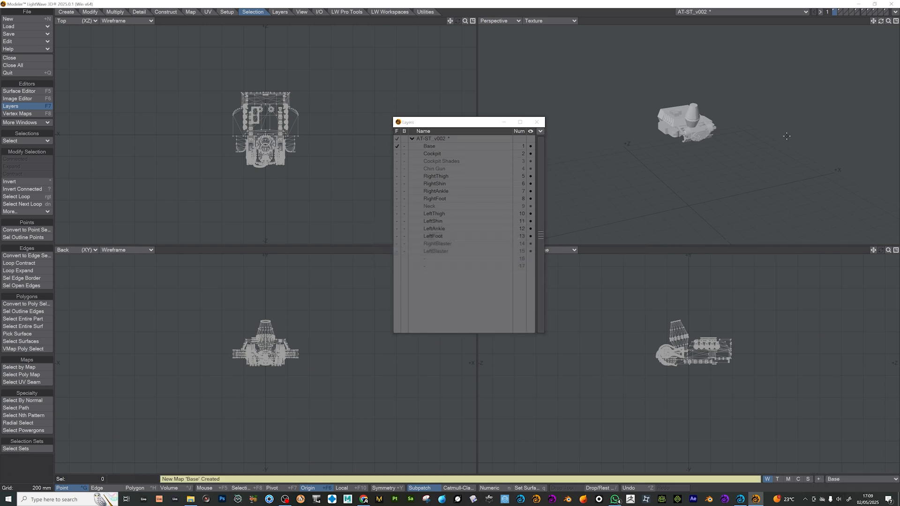
left_click(573, 21)
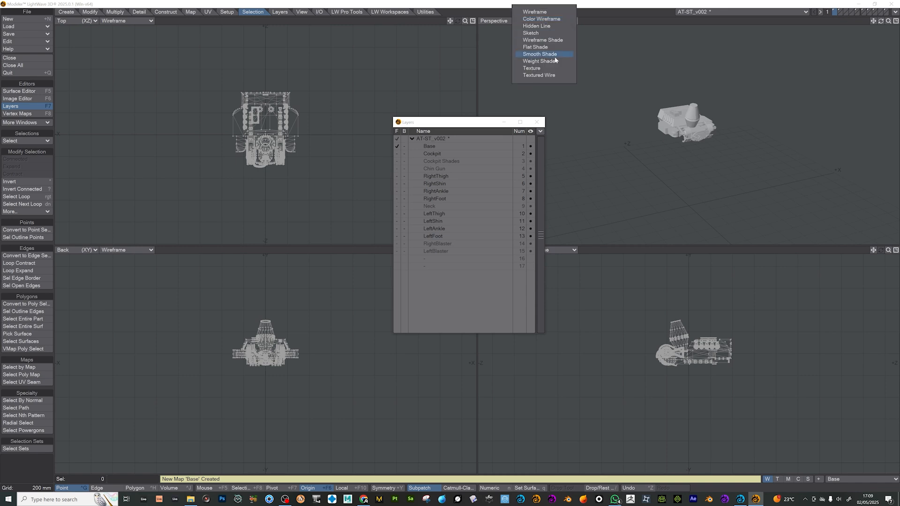
left_click(551, 62)
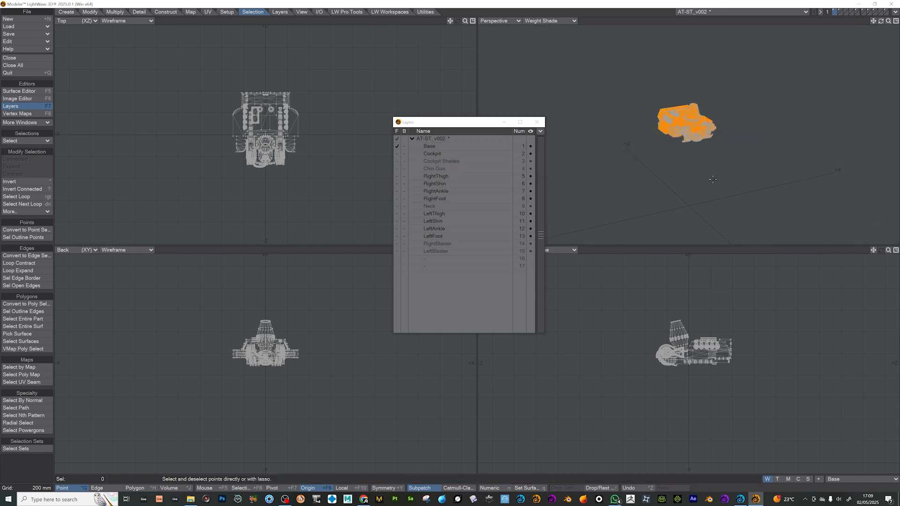
- Create a weight map named Cockpit with a 100% initial value for the Cockpit layer
left_click(446, 150)
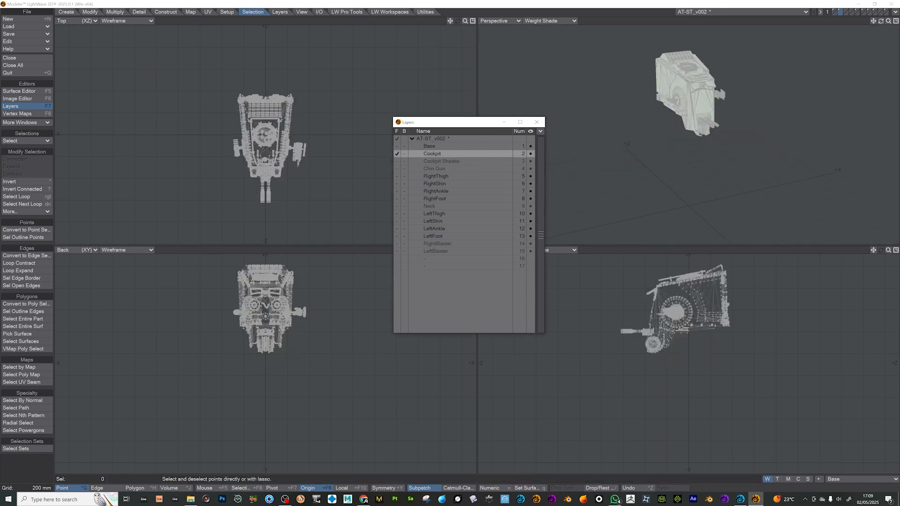
left_click(855, 483)
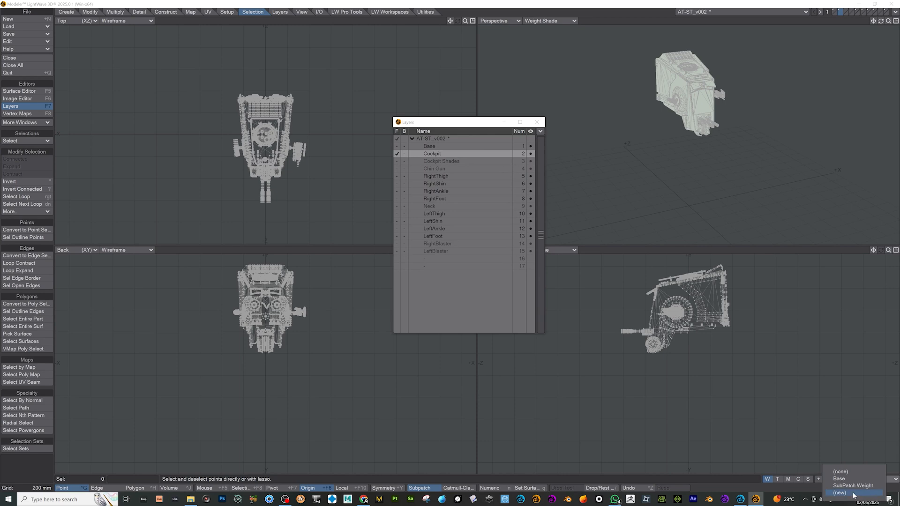
left_click(853, 495)
type("Cockpi")
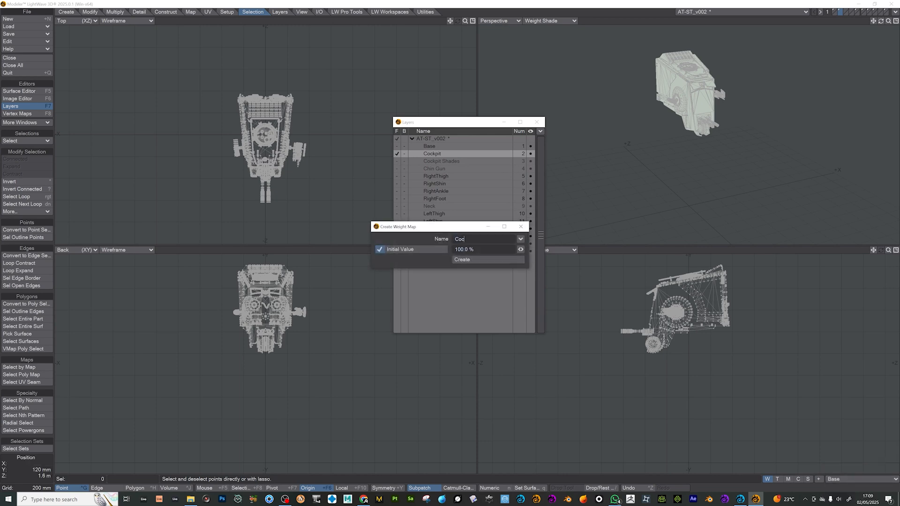
type("t")
key("Return")
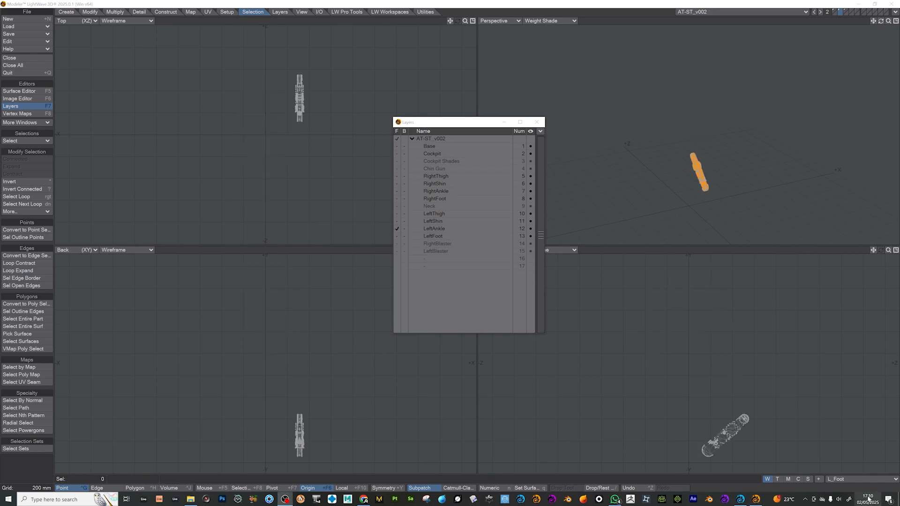
- Make R_Ankle the active weight map, then cut the geometry of all RightThigh through LeftFoot leg layers and paste it into the Base layer
left_click(846, 483)
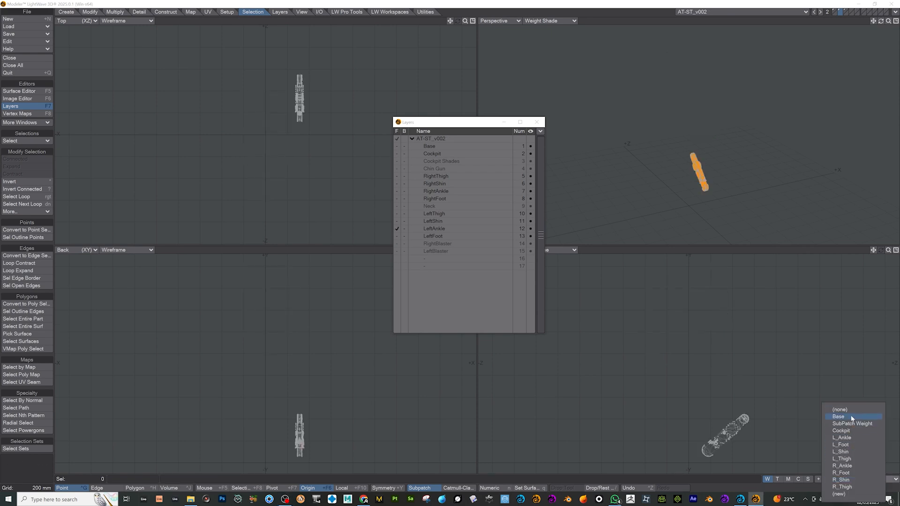
left_click(846, 466)
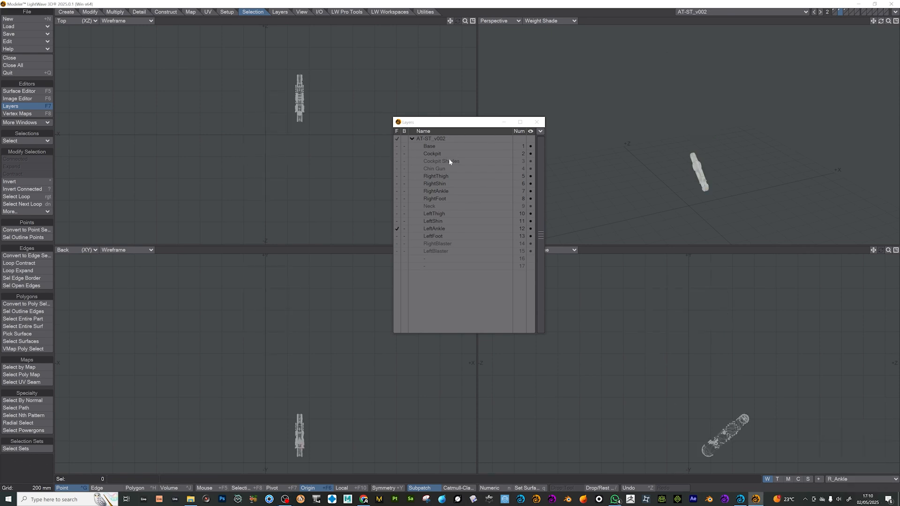
left_click(438, 238)
left_click(437, 177, "shift")
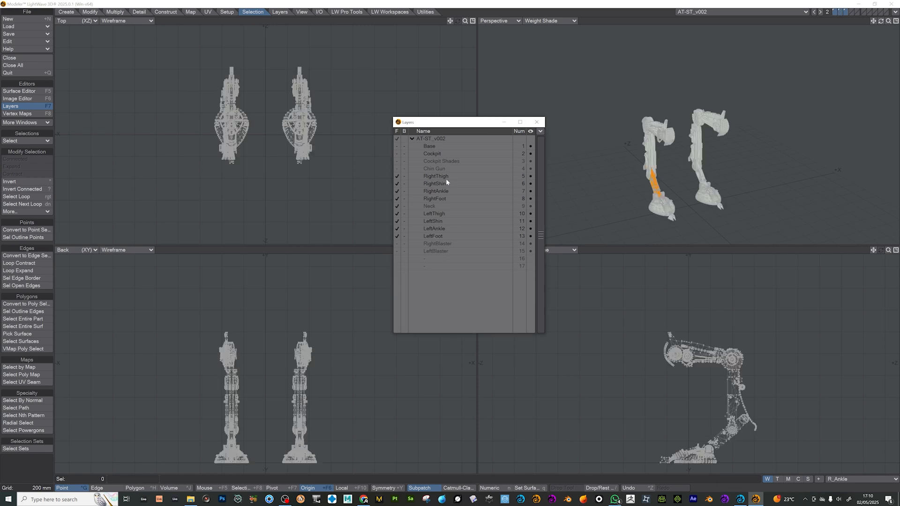
key("Delete")
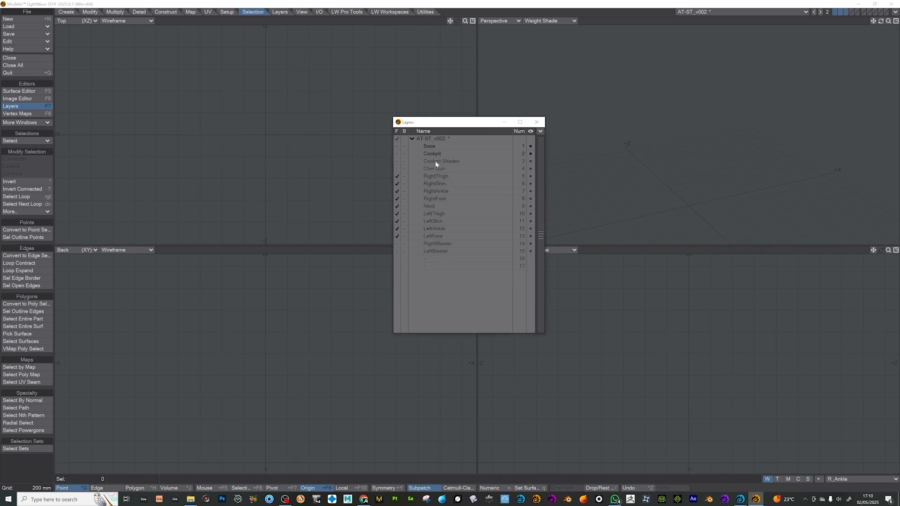
left_click(437, 147)
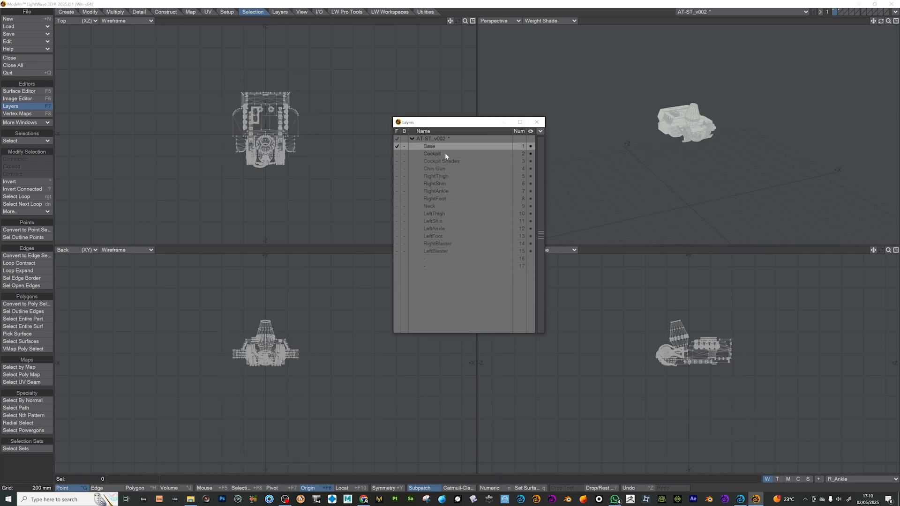
key("ctrl+v")
left_click(440, 155)
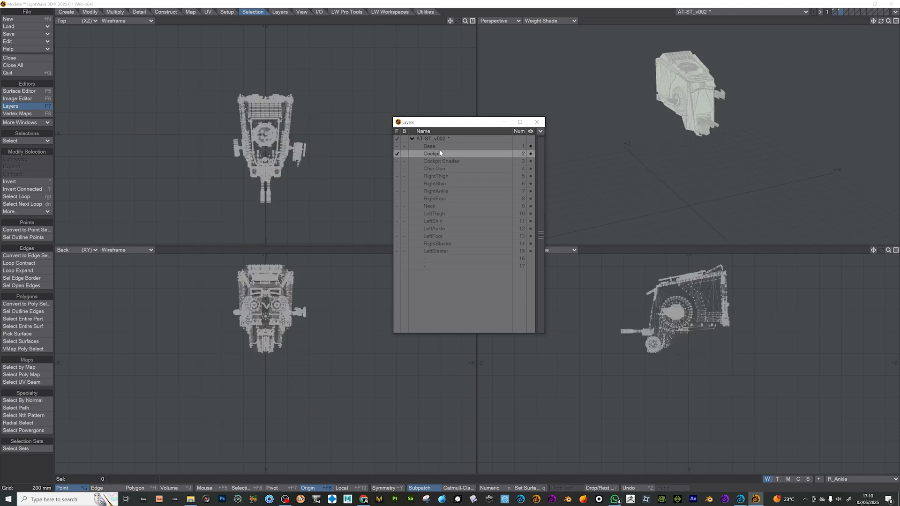
left_click(439, 149)
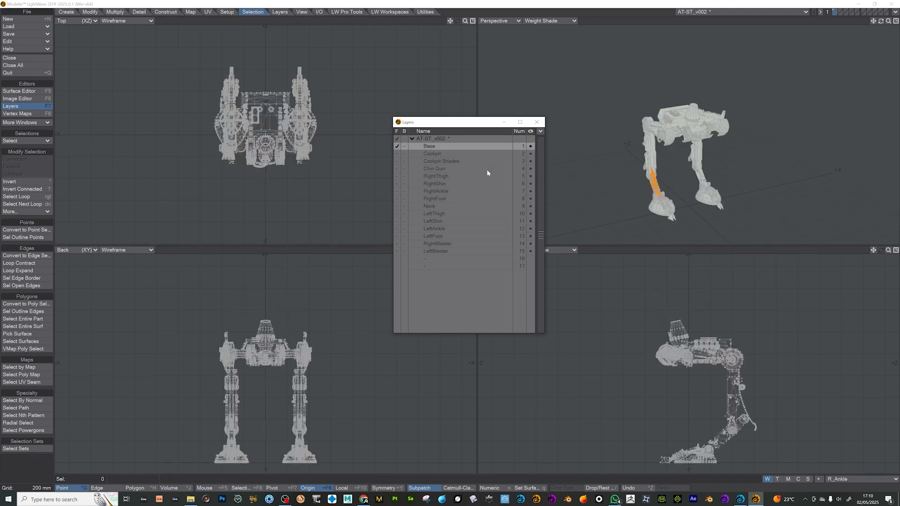
- Rename the Base layer ATST
double_click(429, 147)
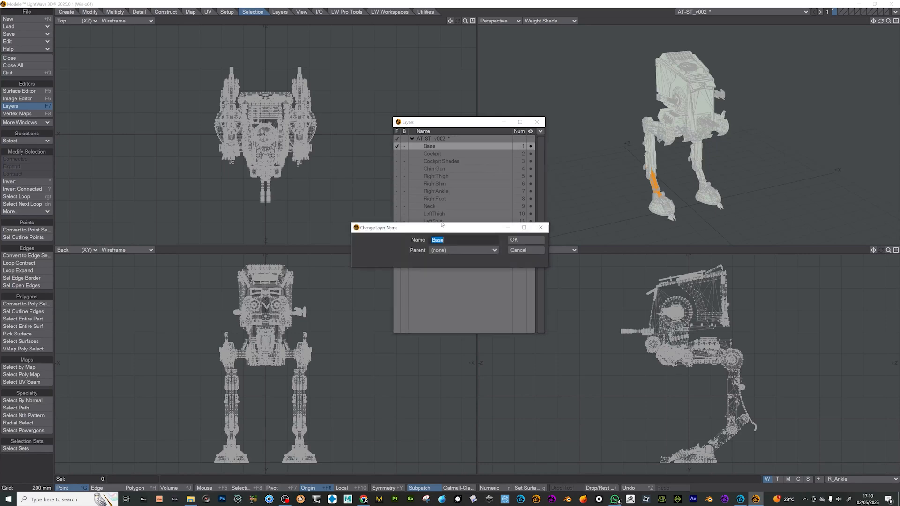
type("ATST")
key("Return")
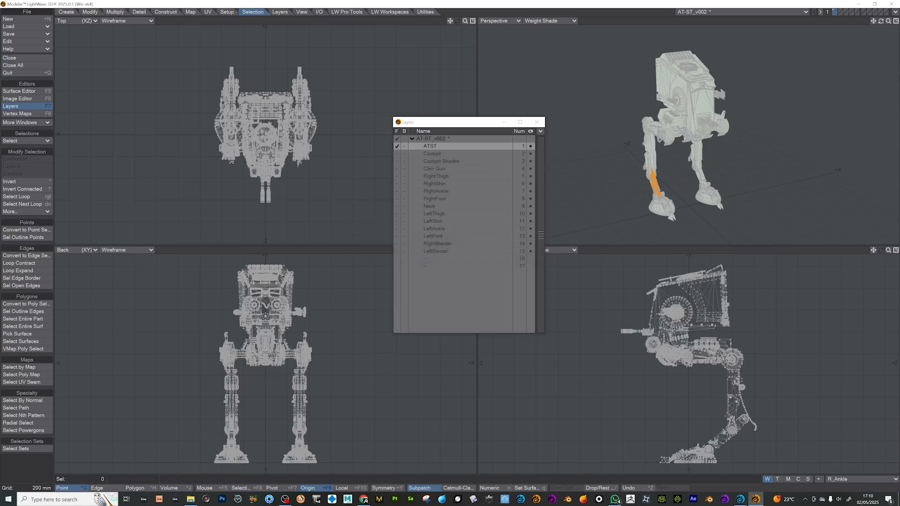
- Make L_Shin the active weight map and save the AT-ST_v002 object
left_click(860, 479)
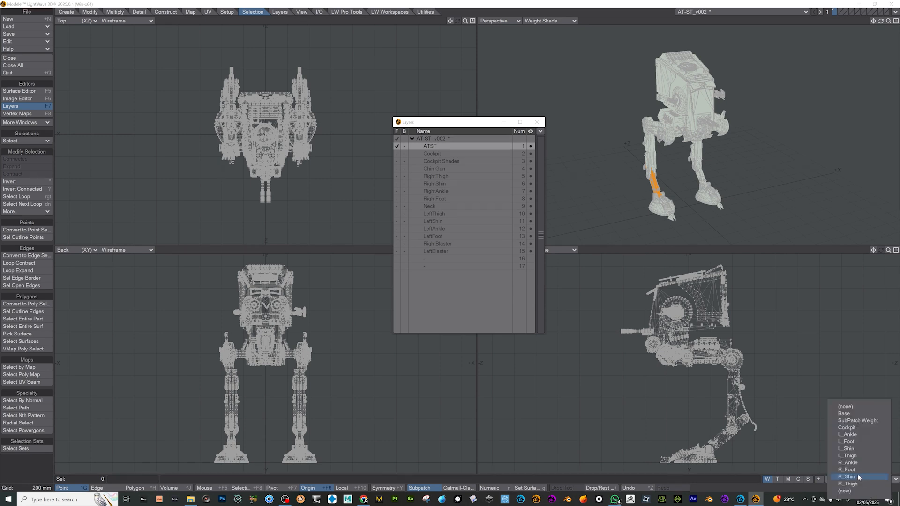
left_click(856, 450)
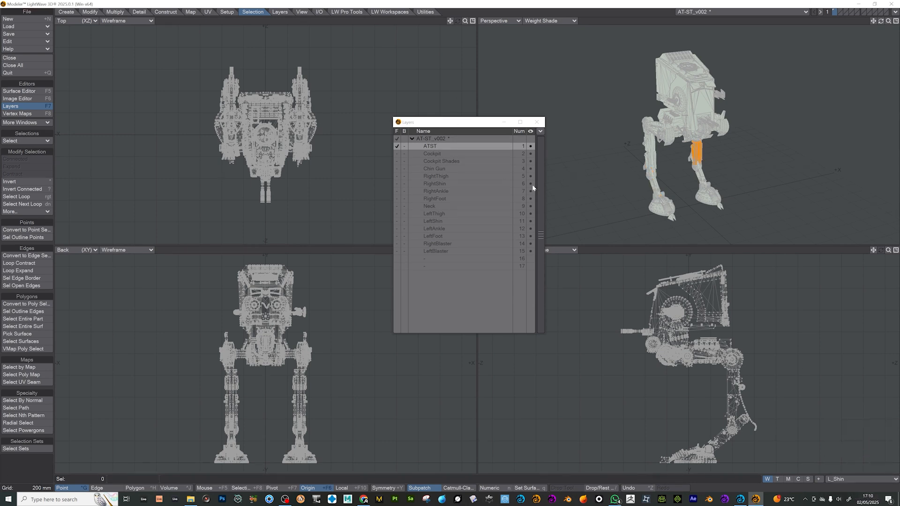
key("s")
- Switch to Layout to clear the old scene without saving, then send the AT-ST_v002 object from Modeler to Layout
key("F12")
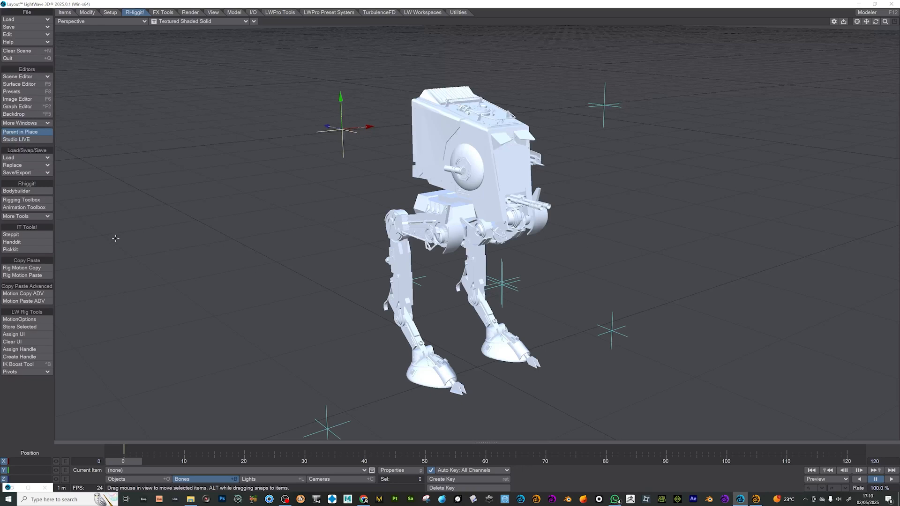
left_click(17, 50)
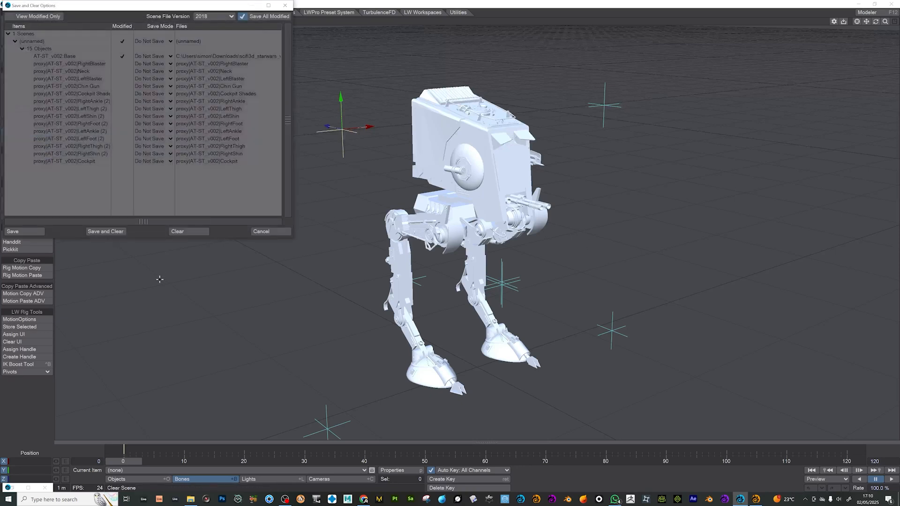
left_click(188, 231)
key("F12")
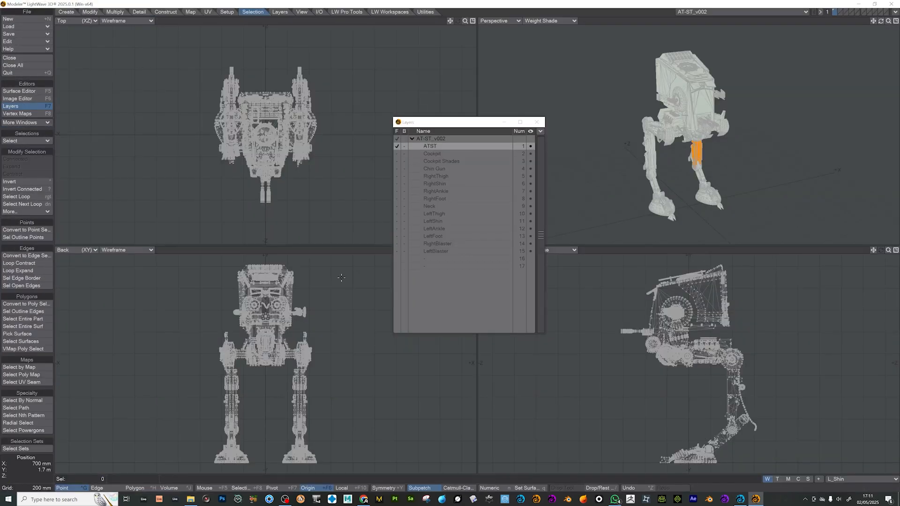
left_click(895, 12)
left_click(883, 26)
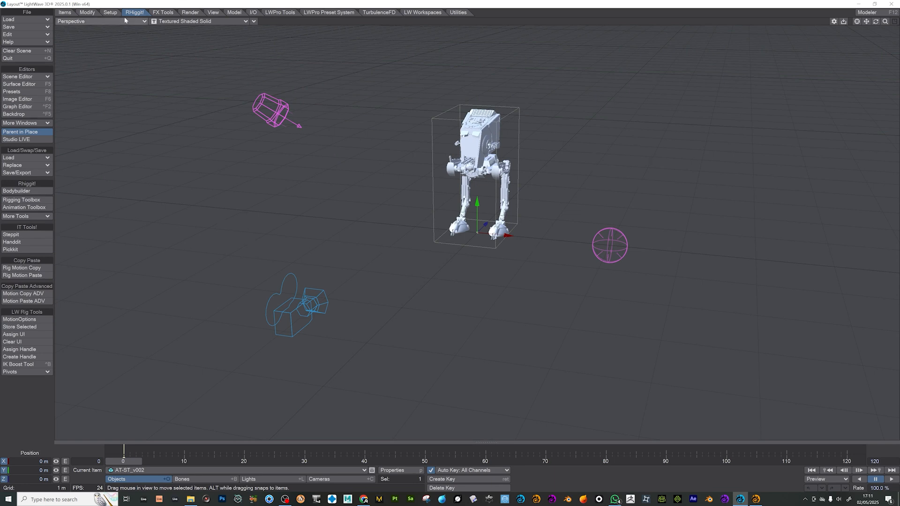
- Start a new RHiggit character rig named ATST with the Nulls/Deform rig type
left_click(22, 191)
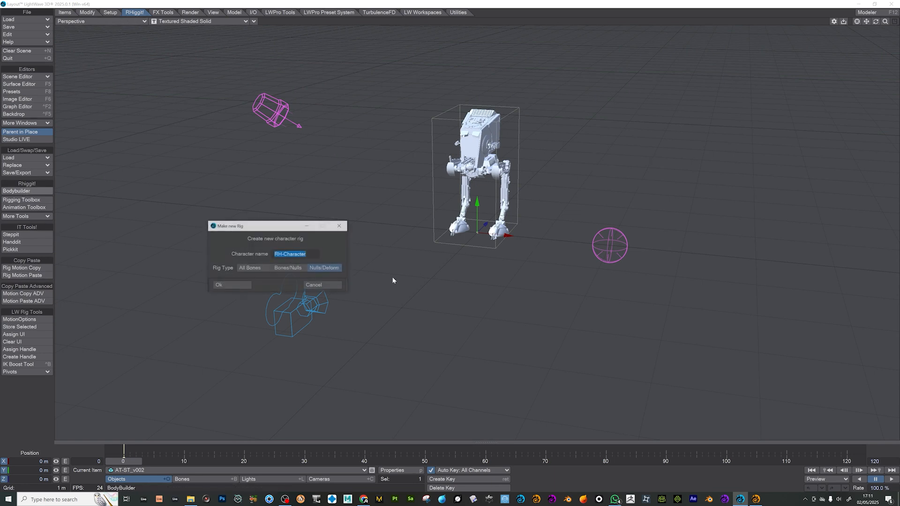
type("ATST")
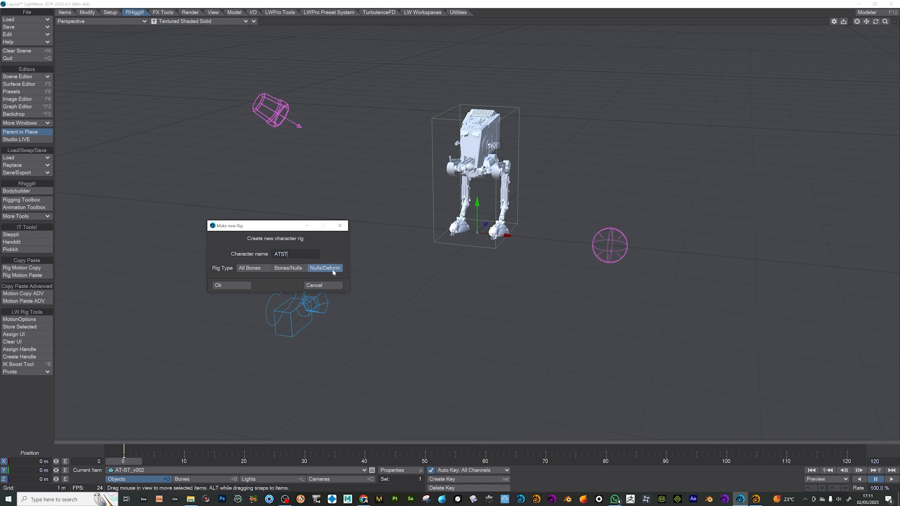
left_click(233, 285)
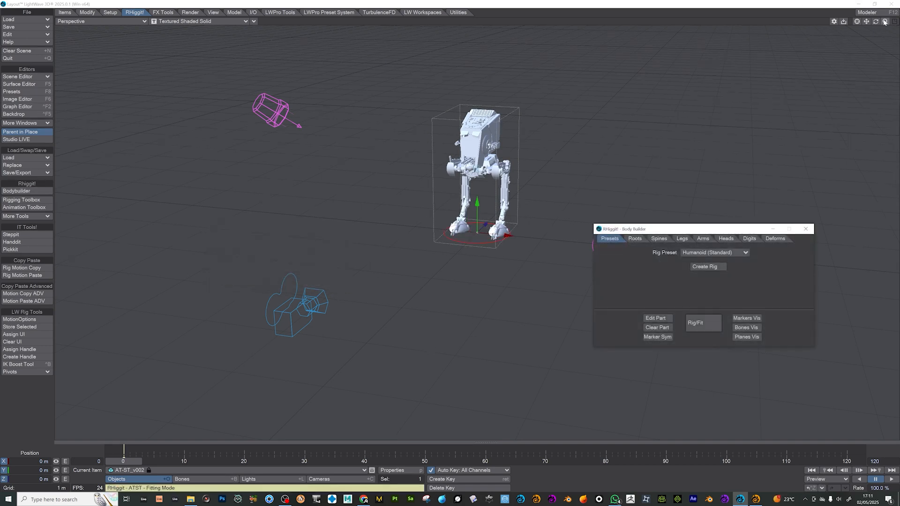
- Look through the leg anatomy and head options of the Body Builder
left_click_drag(884, 22, 896, 22)
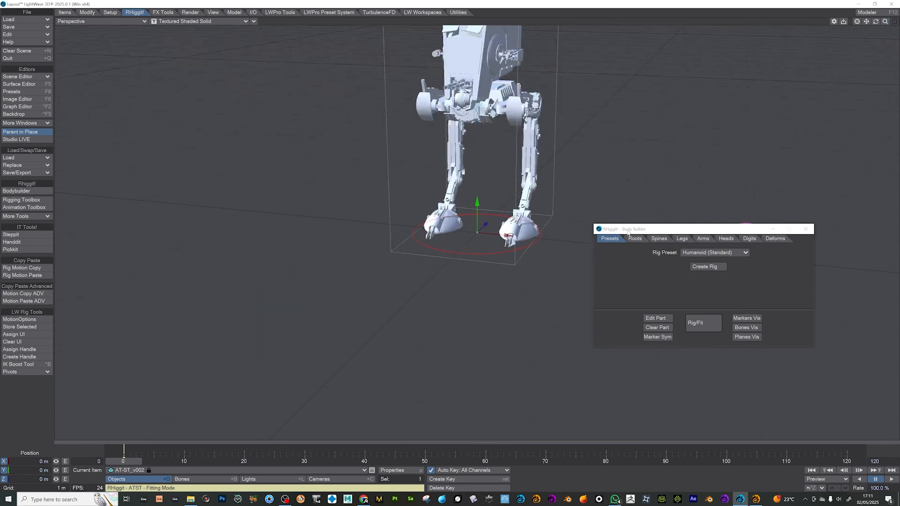
left_click_drag(875, 22, 867, 23)
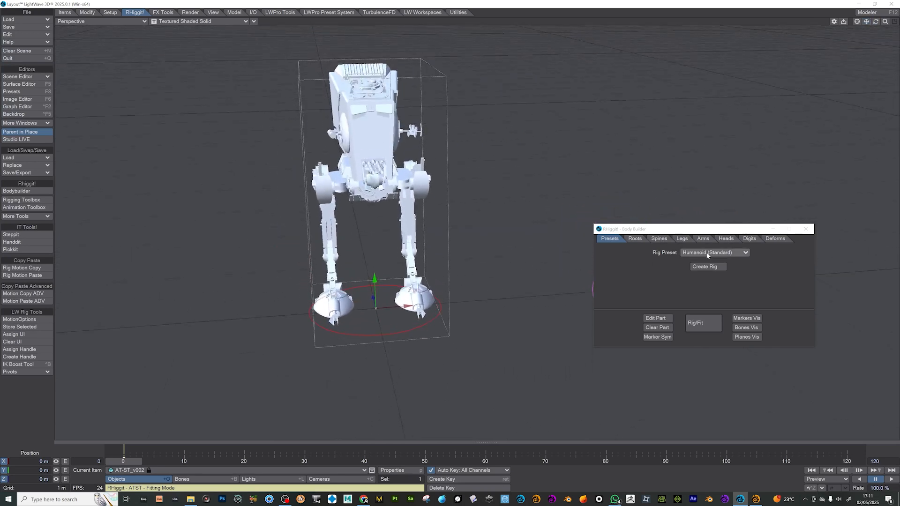
left_click(680, 238)
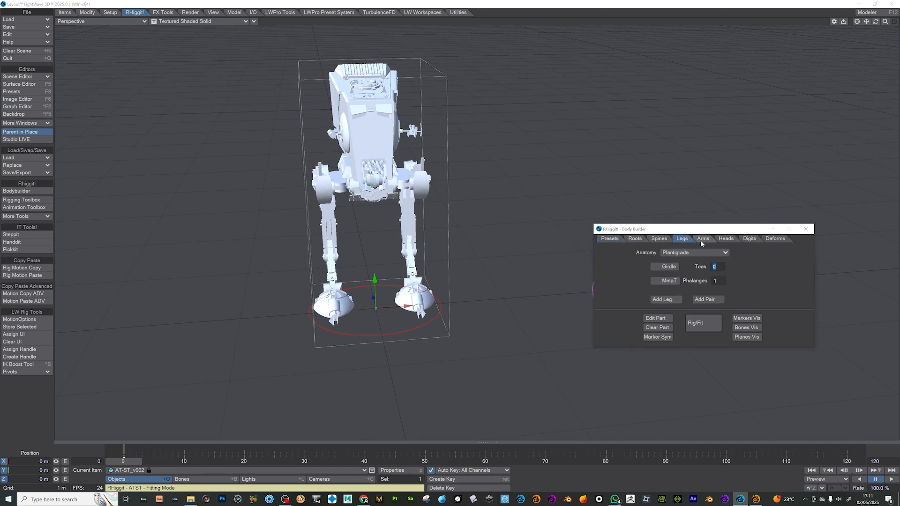
left_click(684, 253)
left_click(792, 264)
left_click(725, 238)
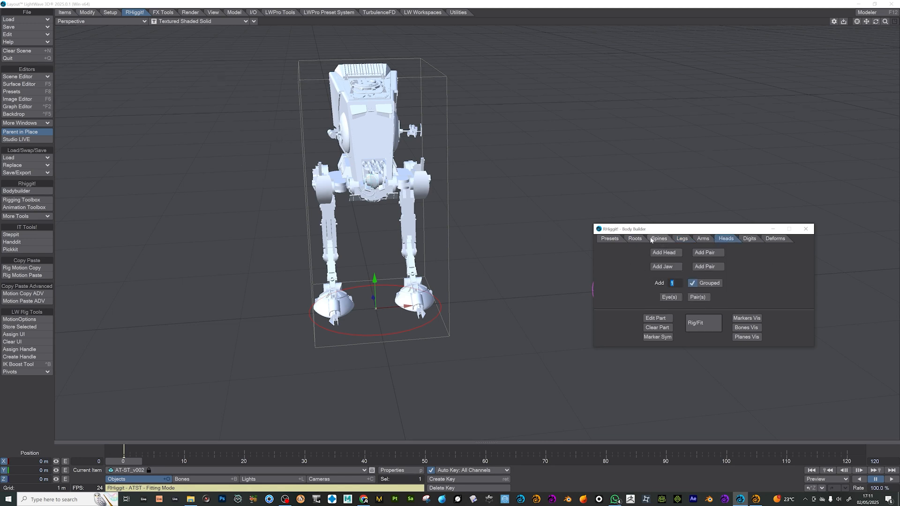
left_click(609, 239)
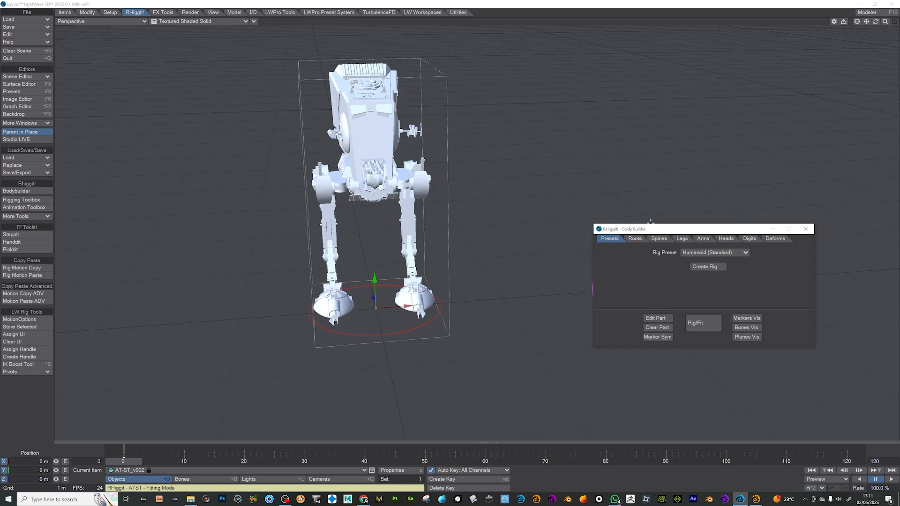
- Create the rig for the walker from the Humanoid (Standard) preset
left_click_drag(875, 21, 875, 22)
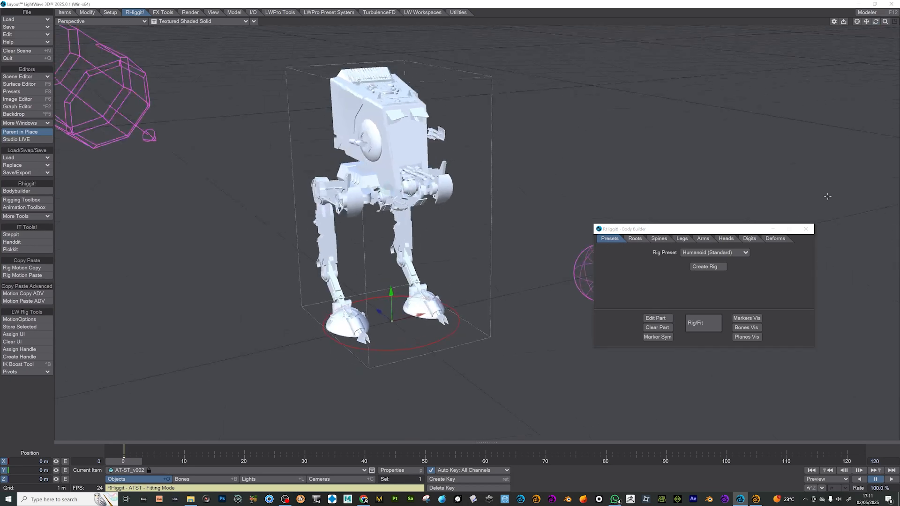
left_click(723, 253)
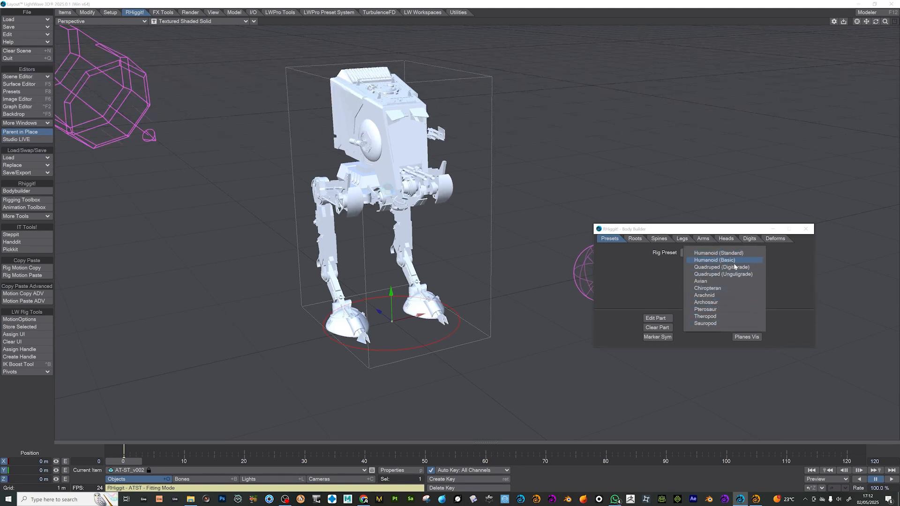
left_click(728, 253)
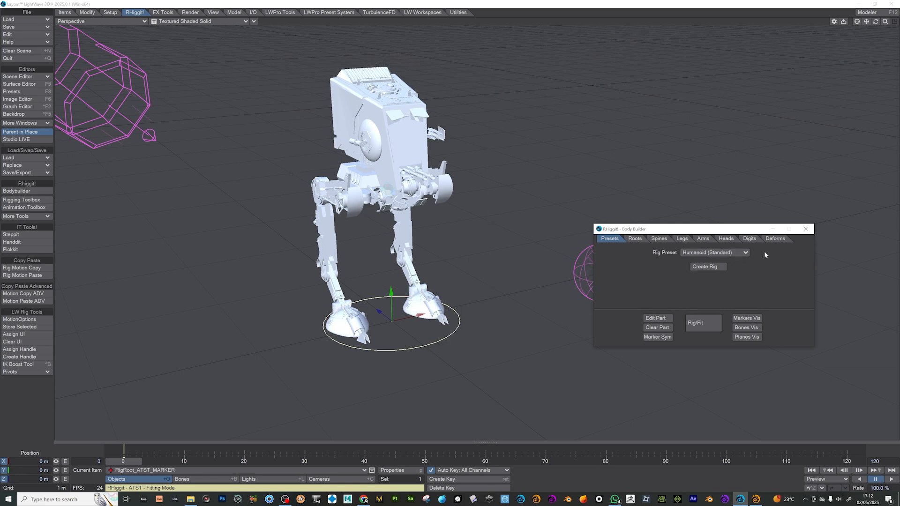
left_click(706, 267)
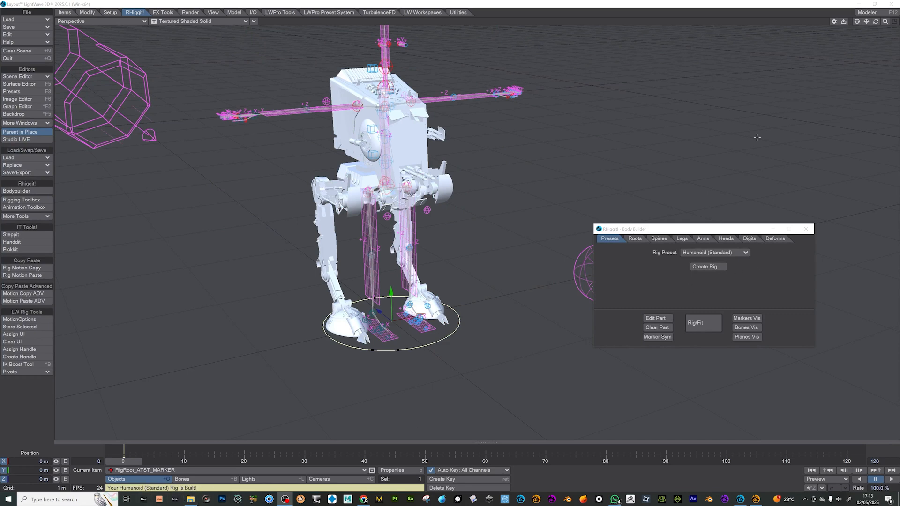
- Display the scene as Bounding Box in the Back view and place the Body Builder window clear of the rig
left_click_drag(885, 22, 865, 25)
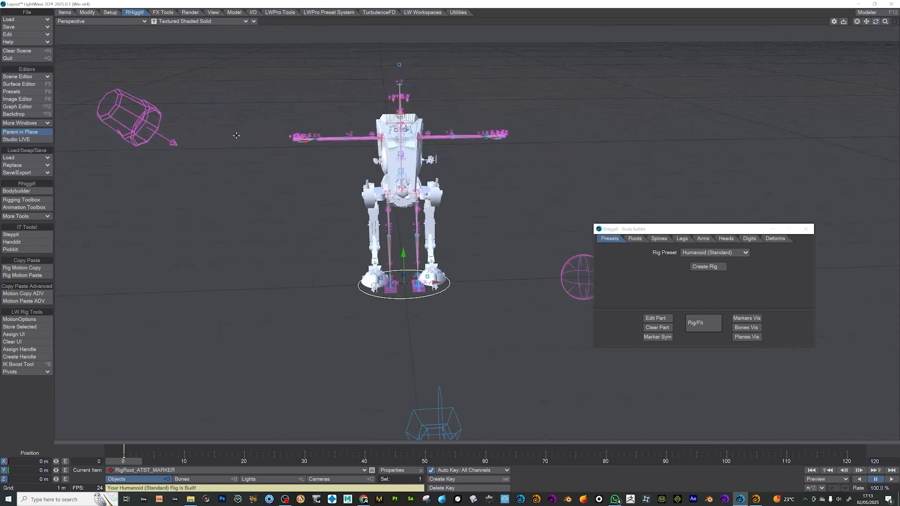
left_click(173, 20)
left_click(177, 14)
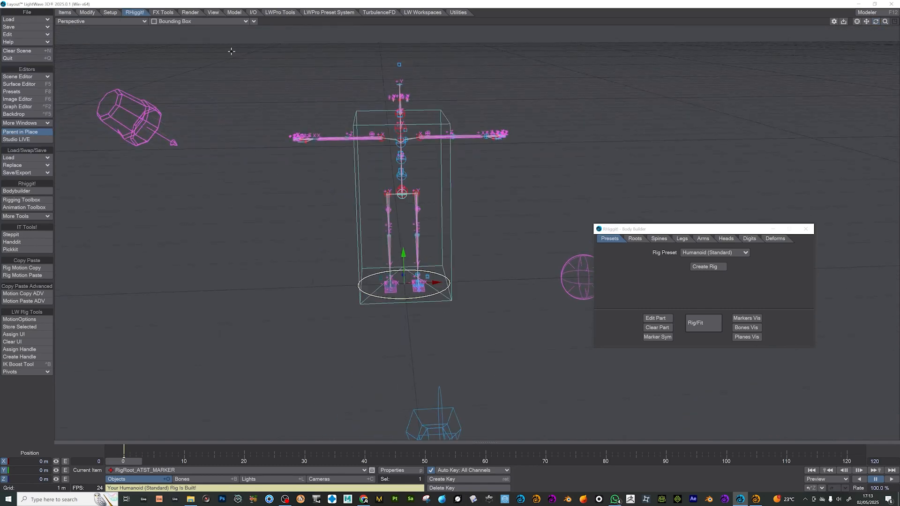
key("1")
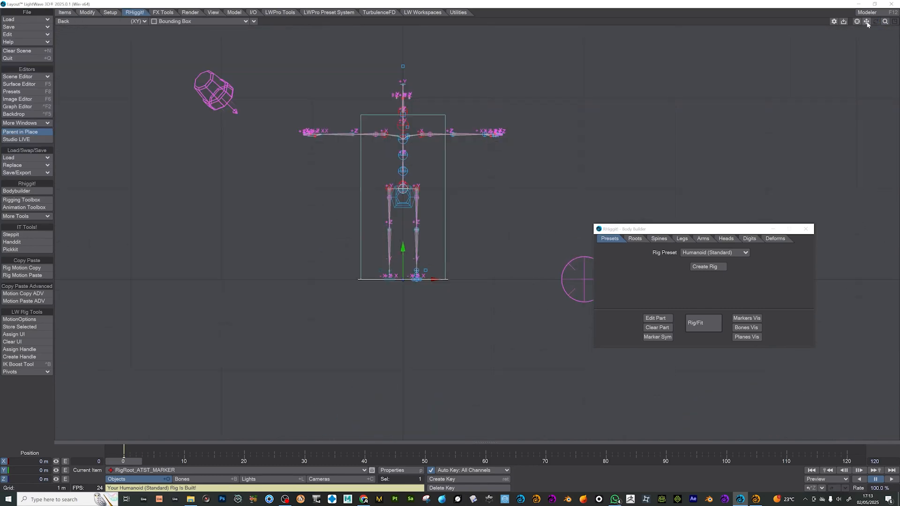
left_click_drag(885, 22, 899, 167)
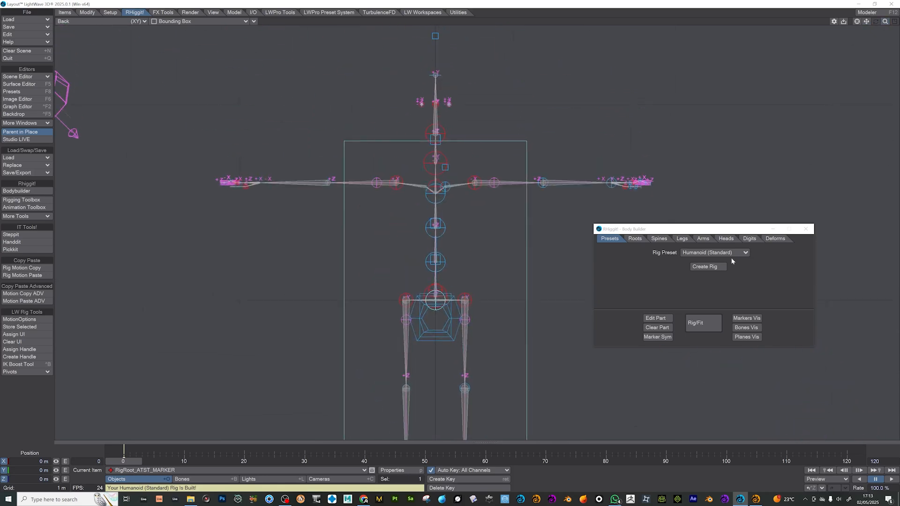
left_click_drag(695, 231, 772, 278)
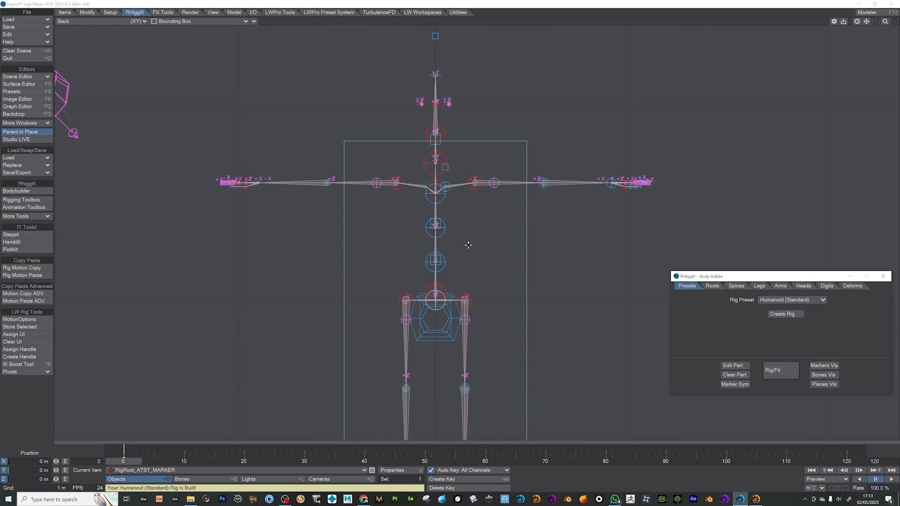
- Select the spine, shoulder, neck, head and eye markers together and raise them until the shoulders root sits at about 2.18 m in Y
left_click(432, 188)
left_click(425, 187, "shift")
left_click(443, 151, "shift")
left_click(437, 130, "shift")
left_click(436, 133, "shift")
left_click(434, 104, "shift")
left_click(421, 104, "shift")
left_click(449, 104, "shift")
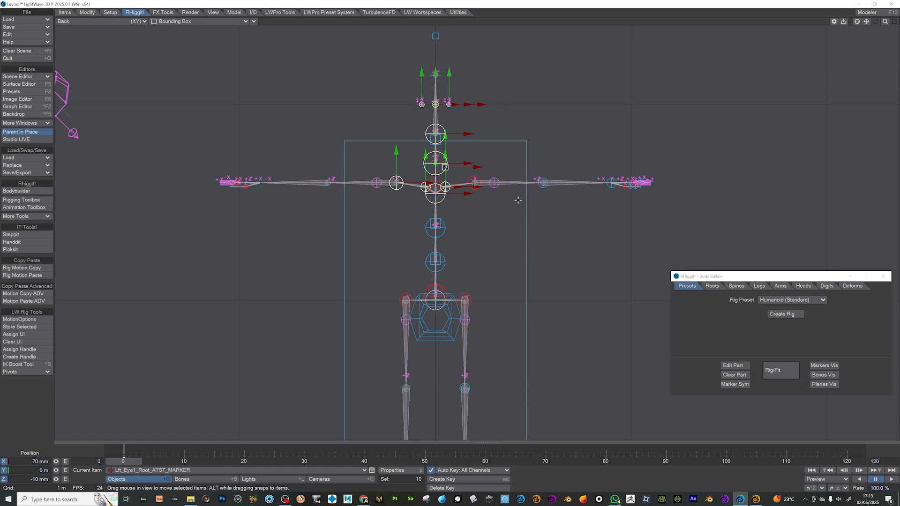
left_click(474, 182, "shift")
left_click(435, 228, "shift")
left_click(435, 260, "shift")
left_click(438, 258, "shift")
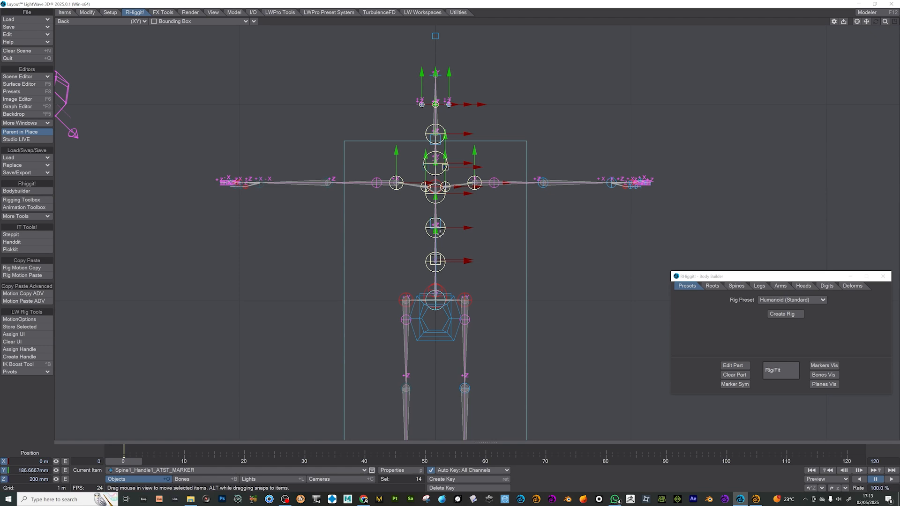
left_click(439, 225, "shift")
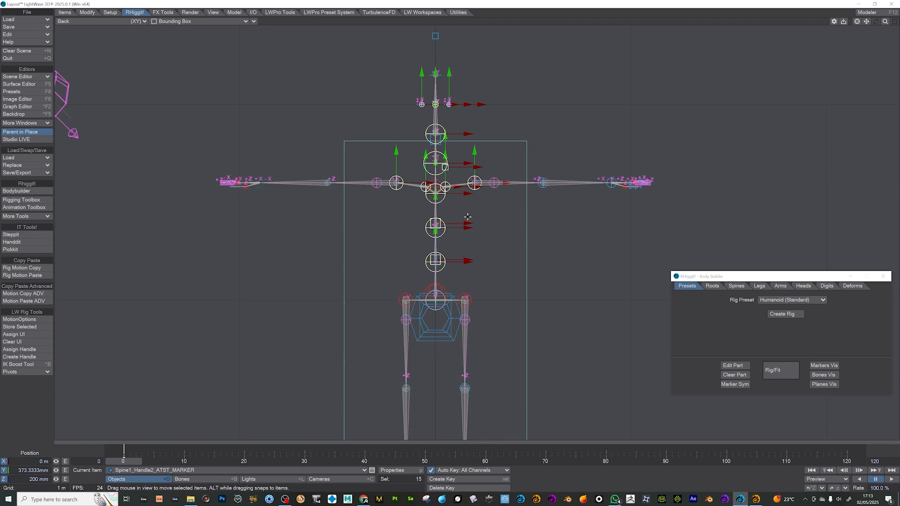
left_click(439, 184, "shift")
left_click_drag(474, 151, 474, 51)
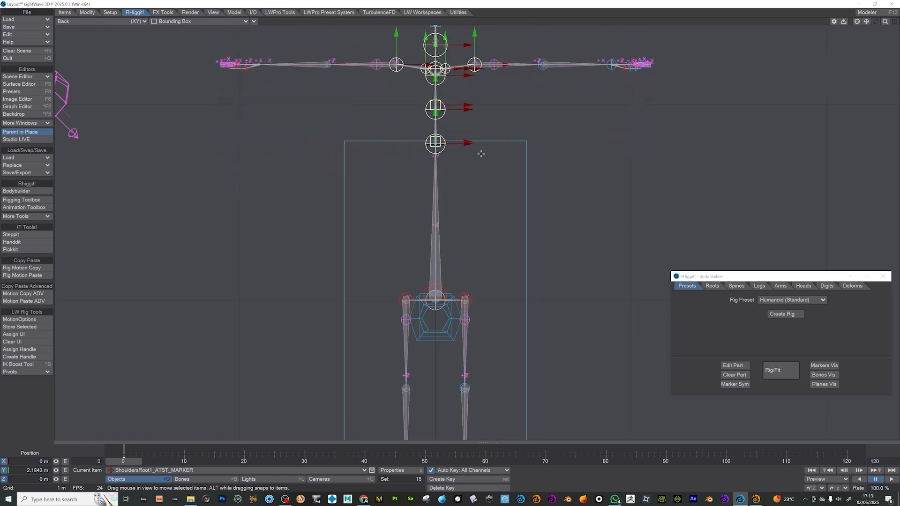
- Return to the Perspective view with Textured Shaded Solid display and inspect the rig against the model from the side
key("4")
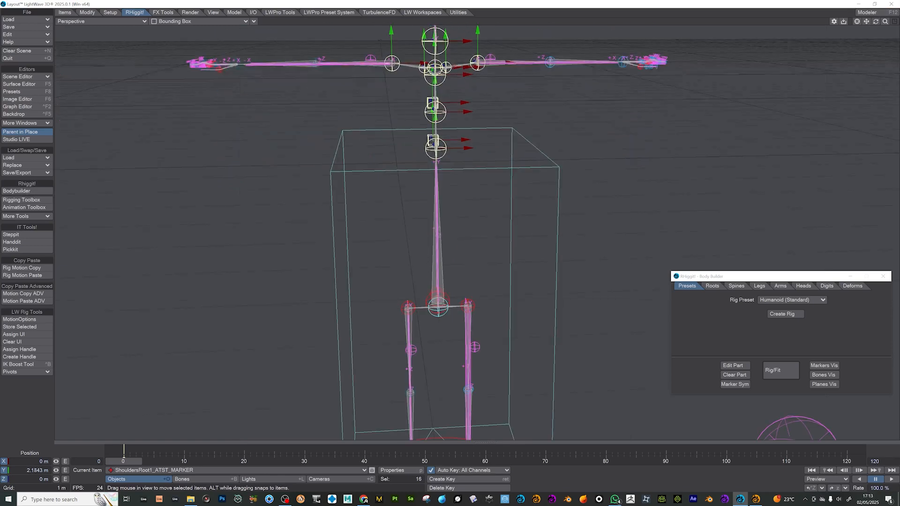
left_click_drag(884, 22, 829, 23)
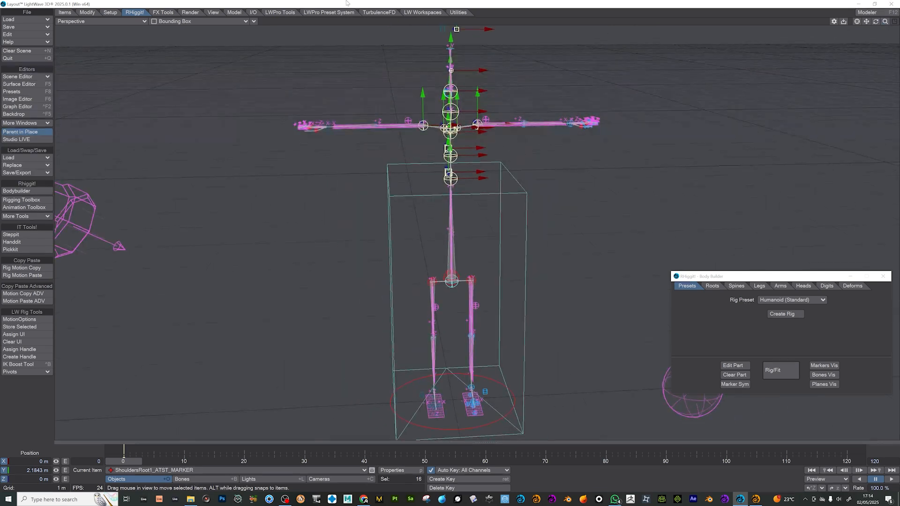
left_click(200, 21)
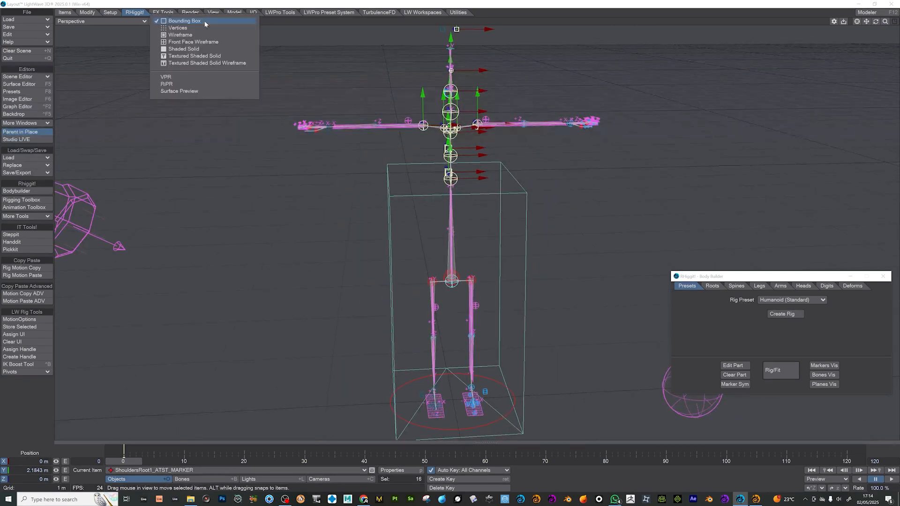
left_click(218, 58)
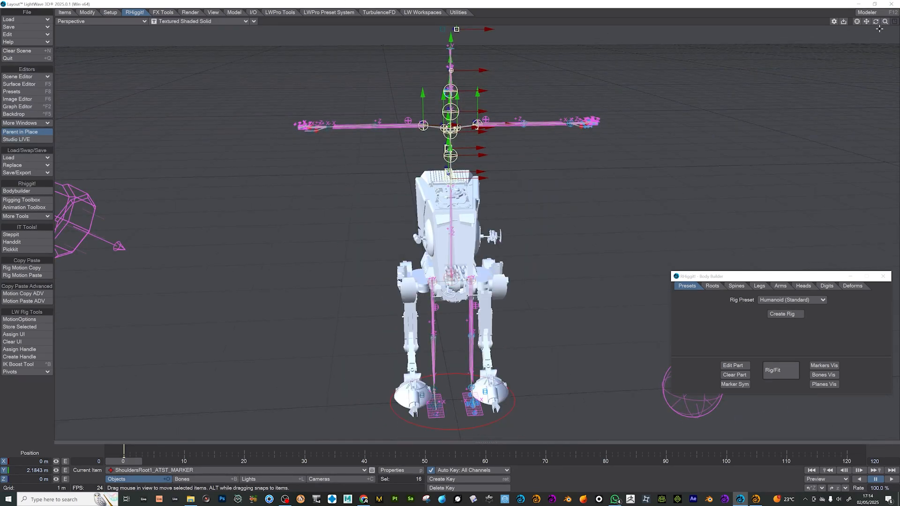
mouse_move(876, 21)
left_mouse_down()
mouse_move(862, 19)
mouse_move(874, 27)
left_mouse_up()
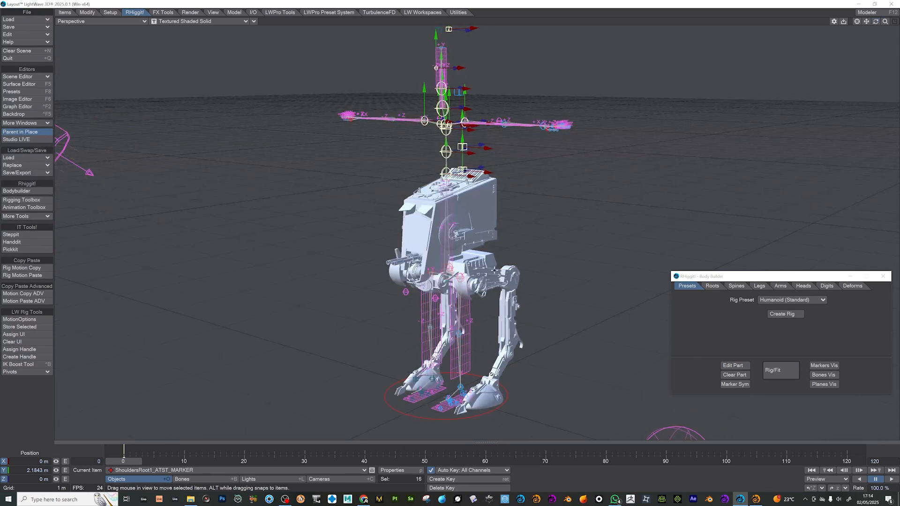
- Move the left leg root marker outward to about 331 mm in X, aligned with the walker's leg in the Back view
mouse_move(885, 22)
left_mouse_down()
mouse_move(866, 22)
mouse_move(866, 5)
mouse_move(865, 25)
mouse_move(877, 24)
left_mouse_up()
left_click(460, 161)
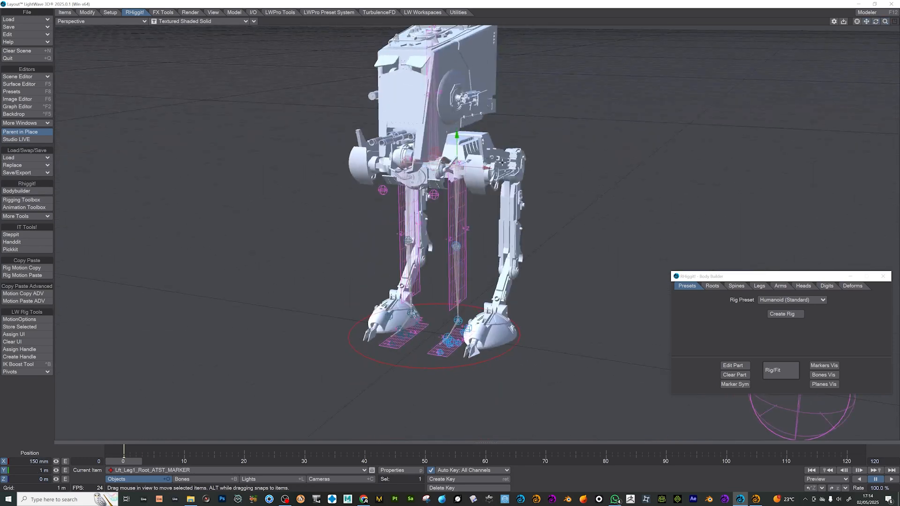
mouse_move(459, 161)
left_mouse_down()
mouse_move(546, 169)
mouse_move(488, 167)
left_mouse_up()
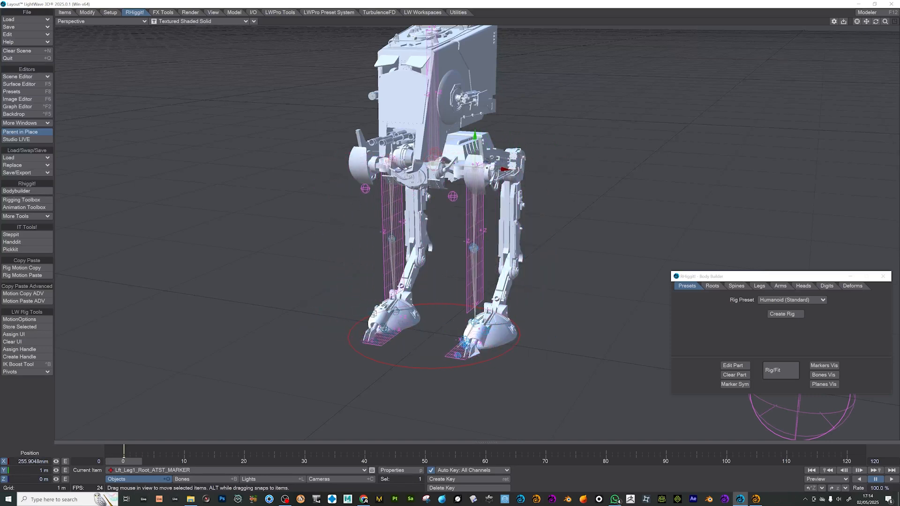
key("1")
mouse_move(516, 161)
left_mouse_down()
mouse_move(528, 161)
mouse_move(521, 162)
left_mouse_up()
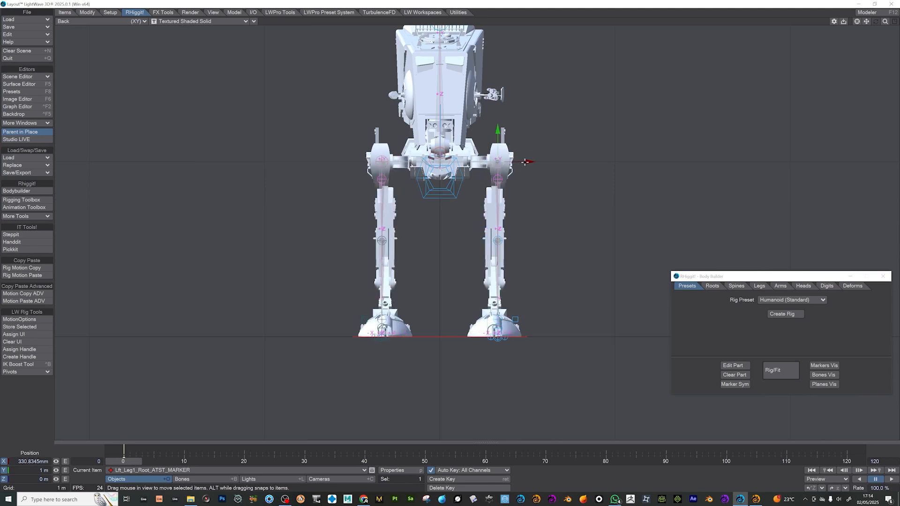
- Show the Right view as Textured Shaded Solid Wireframe and move the left leg root marker to about -120 mm in Z on the hip joint
key("3")
left_click(199, 21)
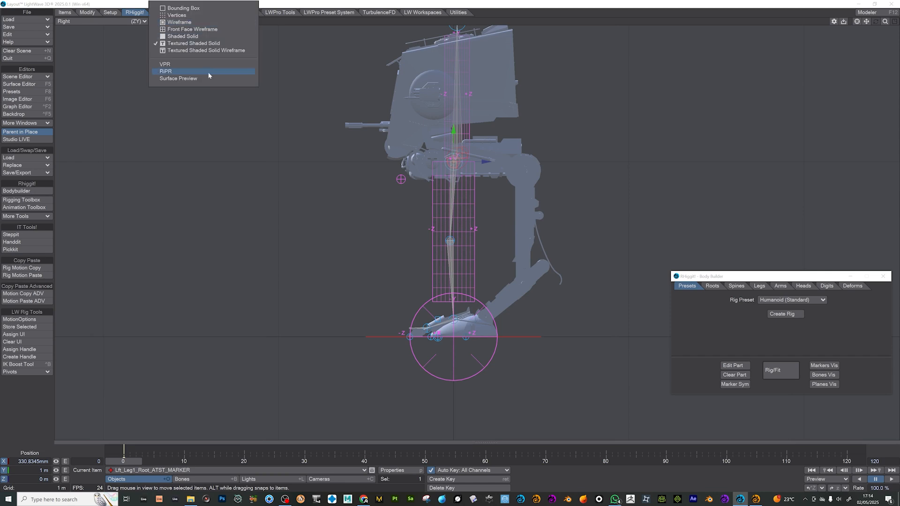
left_click(206, 51)
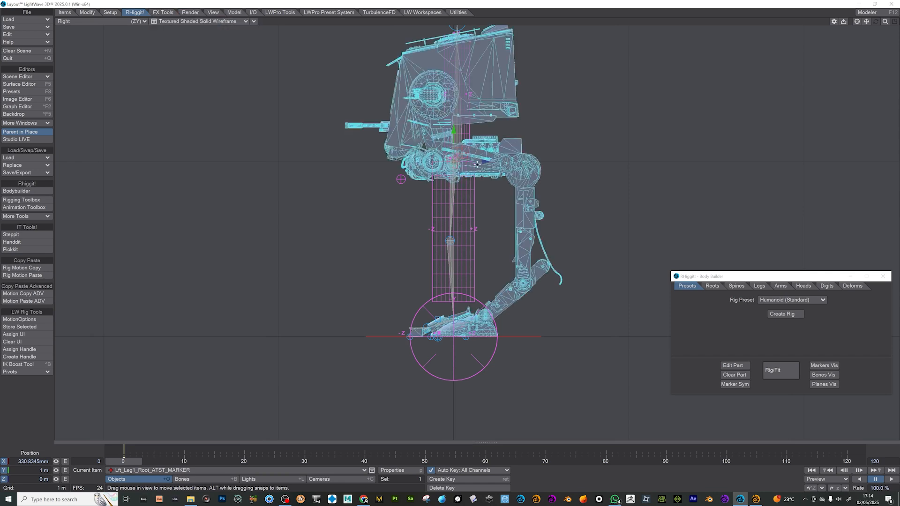
left_click_drag(488, 157, 464, 160)
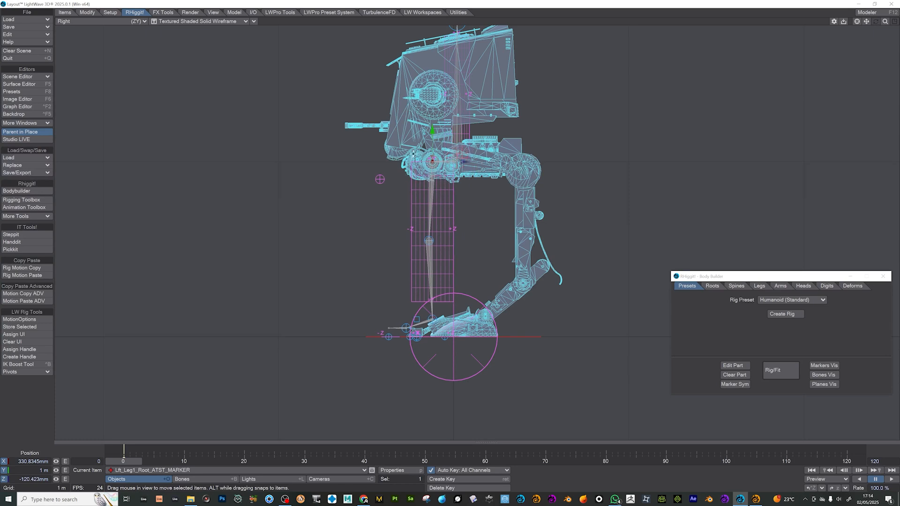
- Place the left knee marker at about Y -51 mm, Z 529 mm and the left ankle marker at about Y -691 mm, Z 519 mm
left_click(462, 229)
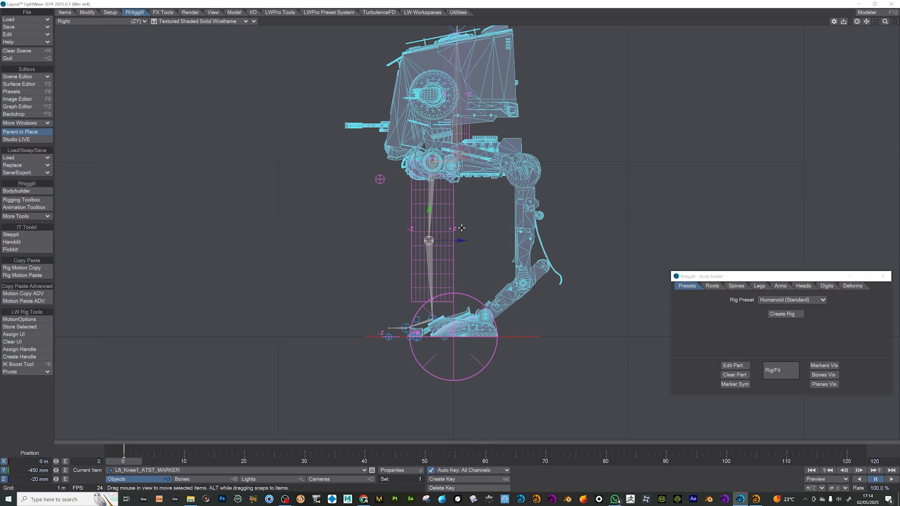
left_click_drag(452, 224, 525, 171)
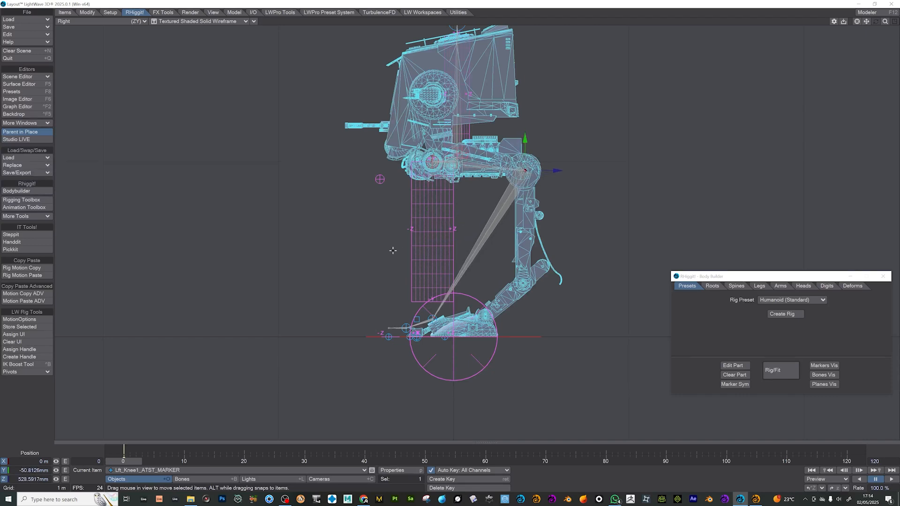
key("Down")
mouse_move(432, 319)
left_mouse_down()
mouse_move(511, 301)
mouse_move(522, 283)
left_mouse_up()
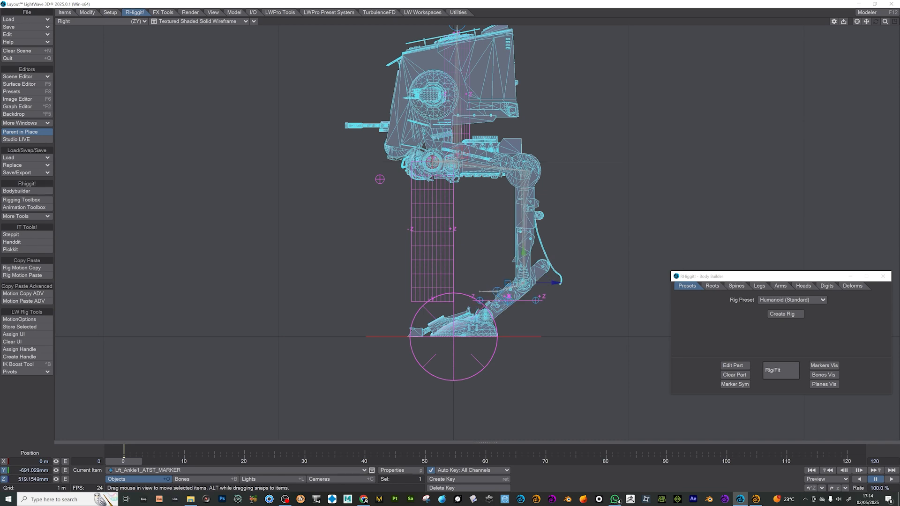
- Move the marker below the left ankle down to the foot joint and the left foot sole marker to about Y -109 mm, Z -122 mm
key("Down")
left_click_drag(574, 297, 562, 324)
key("Down")
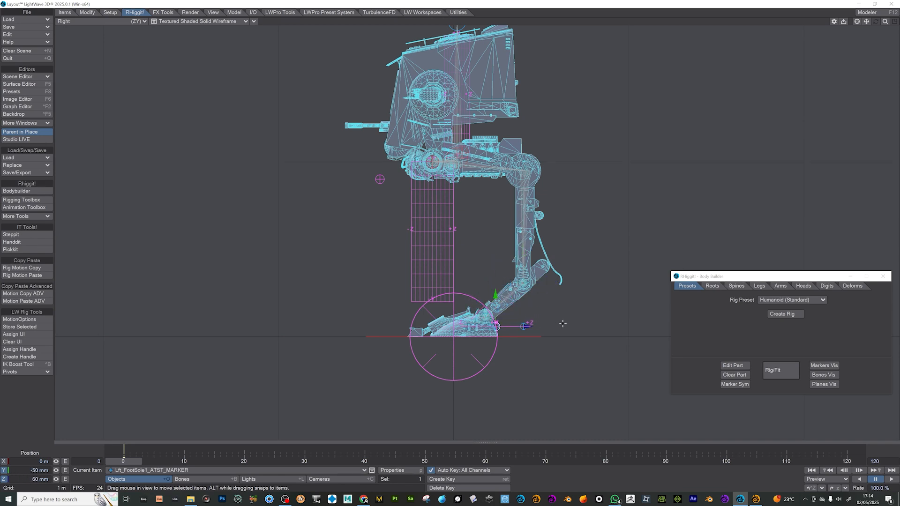
left_click_drag(497, 327, 463, 337)
- Check the leg bones in the Perspective view as Bounding Box, and return the display to Textured Shaded Solid Wireframe
key("7")
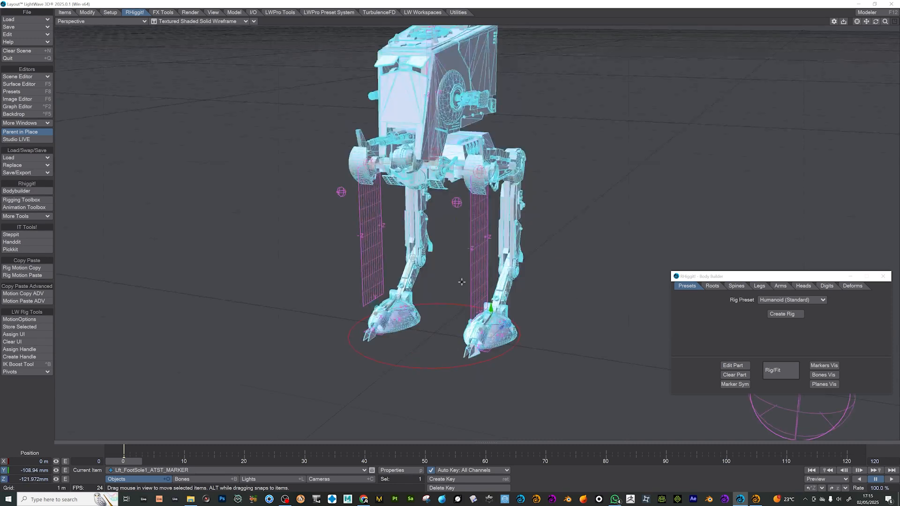
left_click(206, 22)
left_click(213, 9)
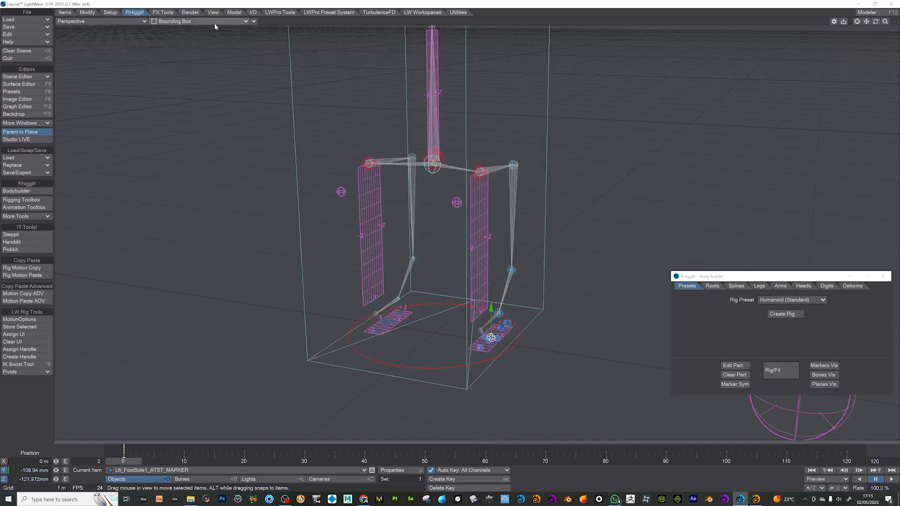
left_click(201, 22)
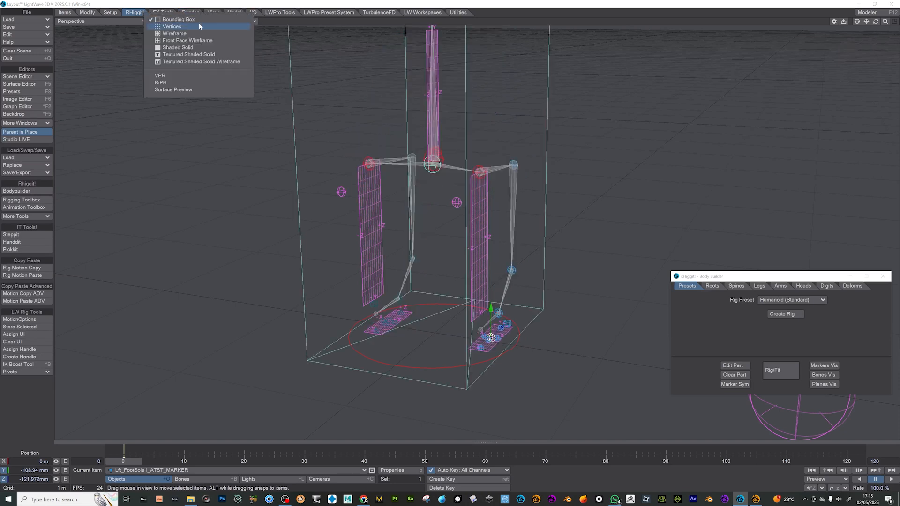
left_click(204, 64)
- Move the left heel marker back to about 199 mm in Z at the rear of the foot
left_click_drag(884, 22, 785, 20)
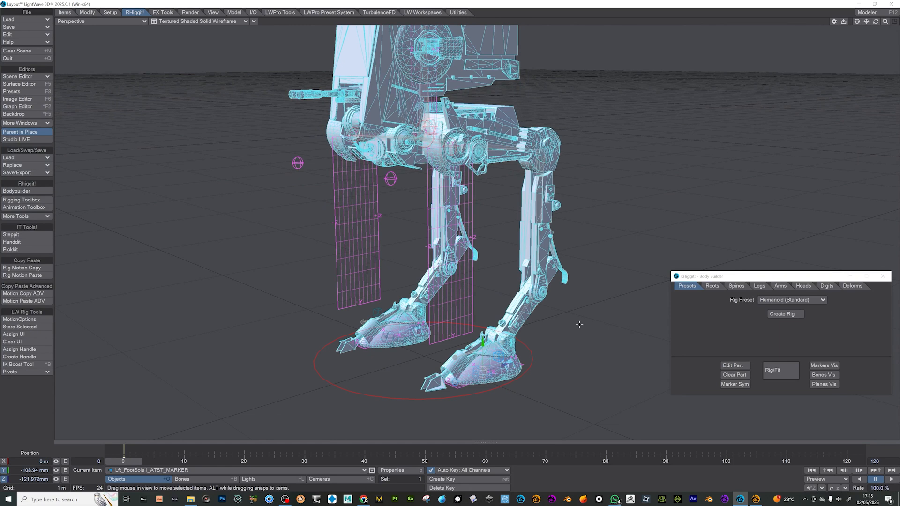
left_click(524, 364)
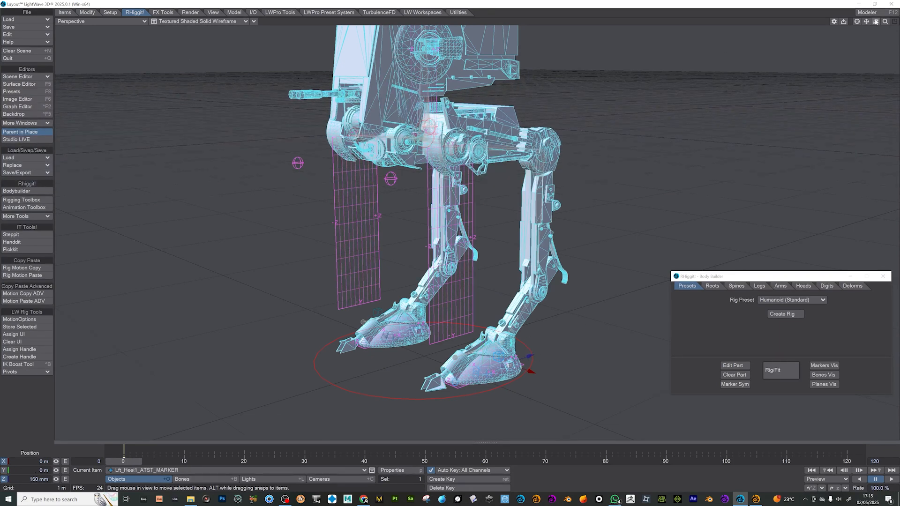
mouse_move(875, 21)
left_mouse_down()
mouse_move(888, 20)
mouse_move(876, 27)
left_mouse_up()
left_click_drag(524, 369, 538, 370)
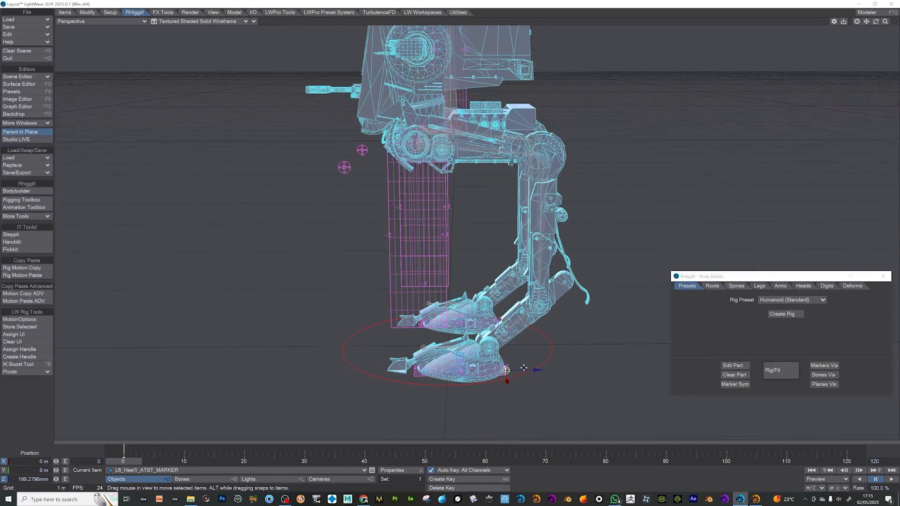
- Move the left foot's inner and outer edge markers out to the sides of the walker's foot
key("Down")
key("Down")
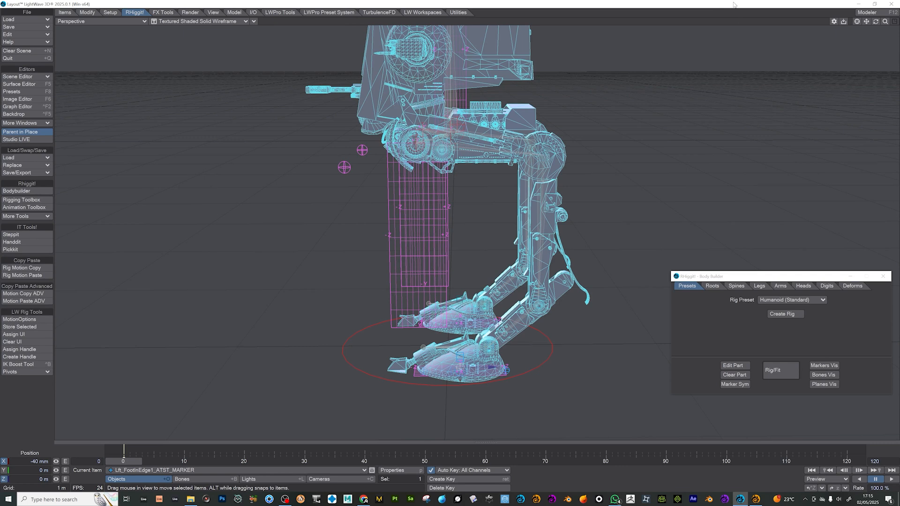
left_click_drag(875, 22, 897, 29)
mouse_move(522, 365)
left_mouse_down()
mouse_move(435, 364)
mouse_move(464, 365)
left_mouse_up()
left_click(525, 363)
left_click_drag(525, 365, 568, 366)
- Move the left toes tip marker forward to about -195 mm in Z
key("Down")
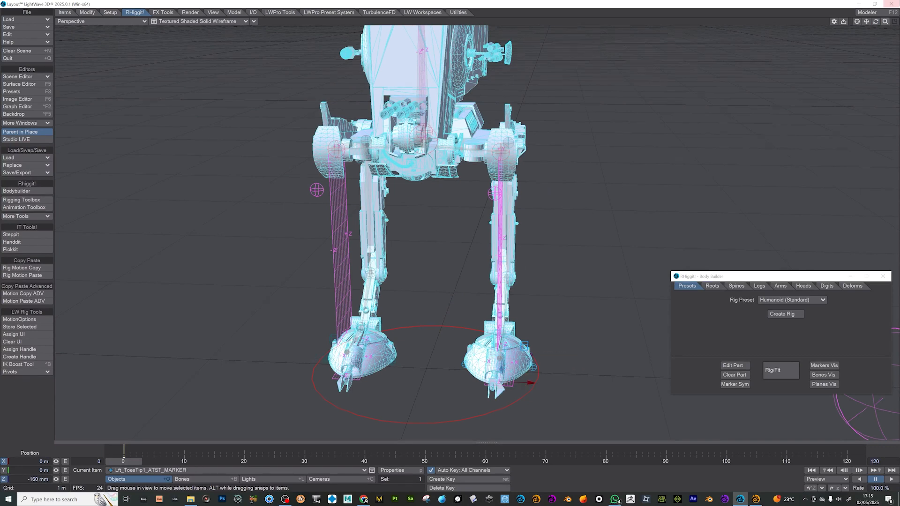
left_click_drag(875, 21, 796, 17)
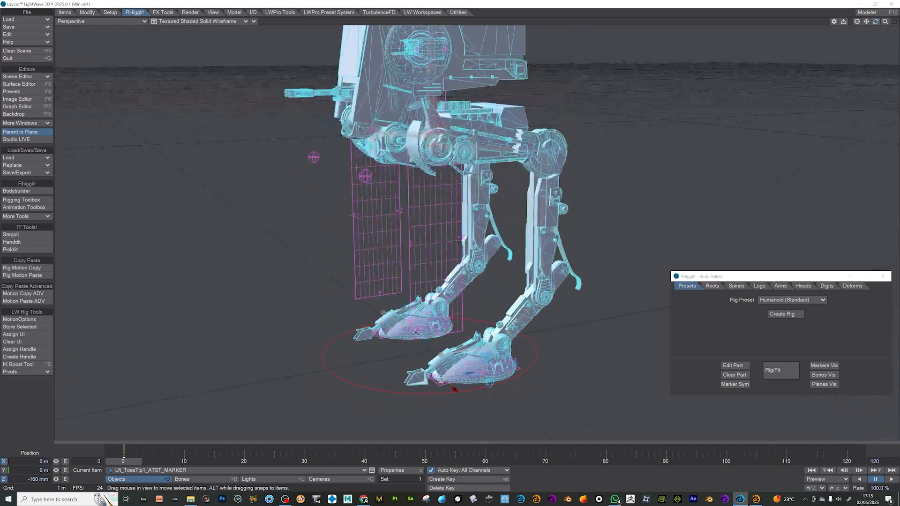
left_click_drag(470, 374, 462, 374)
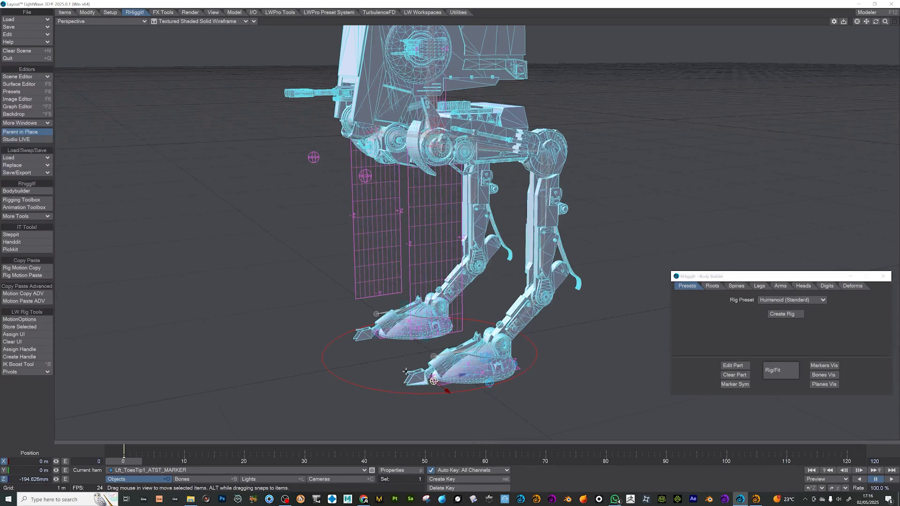
- Move the spine root marker in the Right view to about Y 1.21 m, Z -91 mm, below the walker's head
left_click_drag(875, 21, 827, 26)
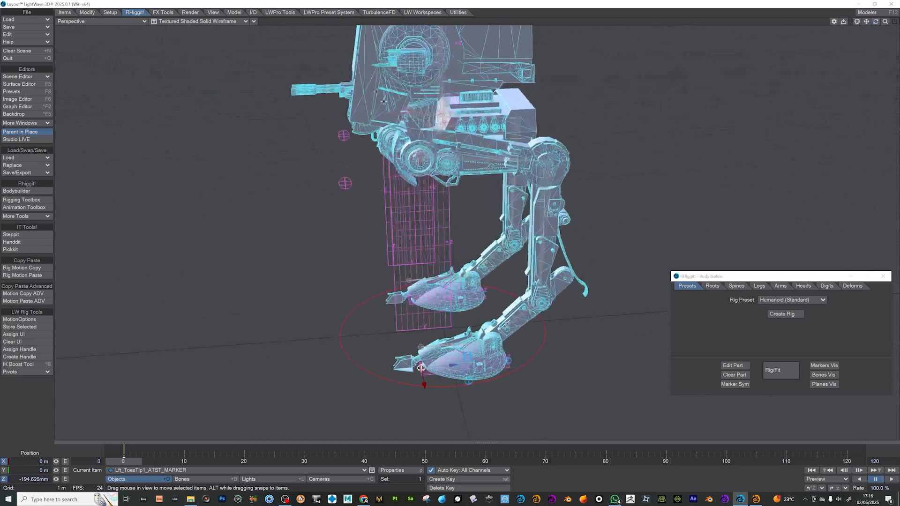
left_click(447, 113)
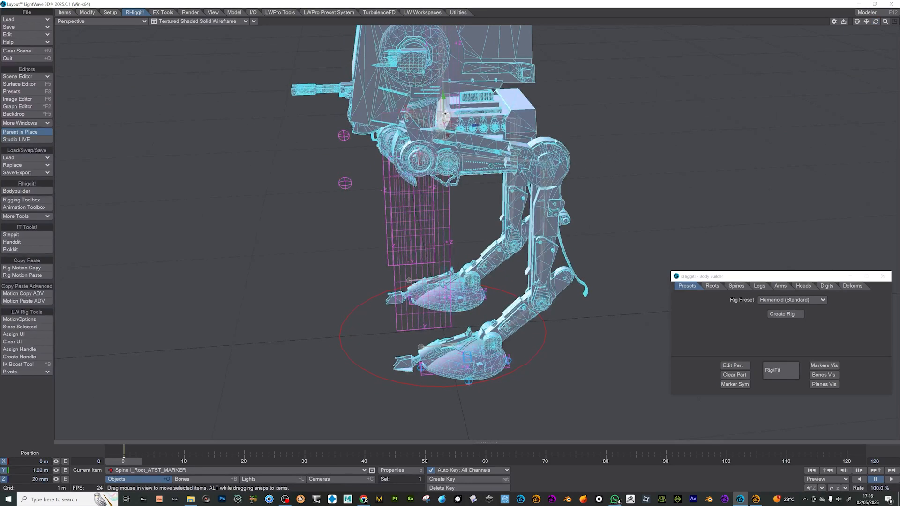
key("1")
key("3")
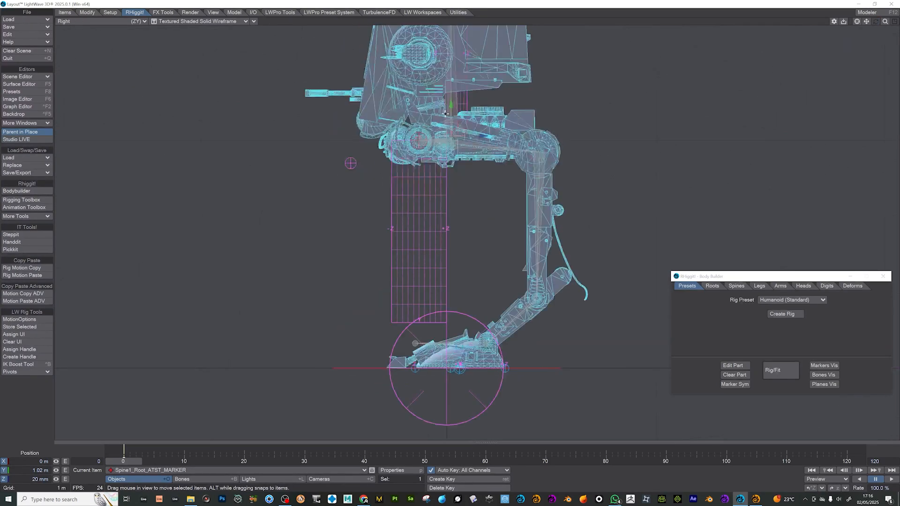
left_click_drag(461, 124, 436, 104)
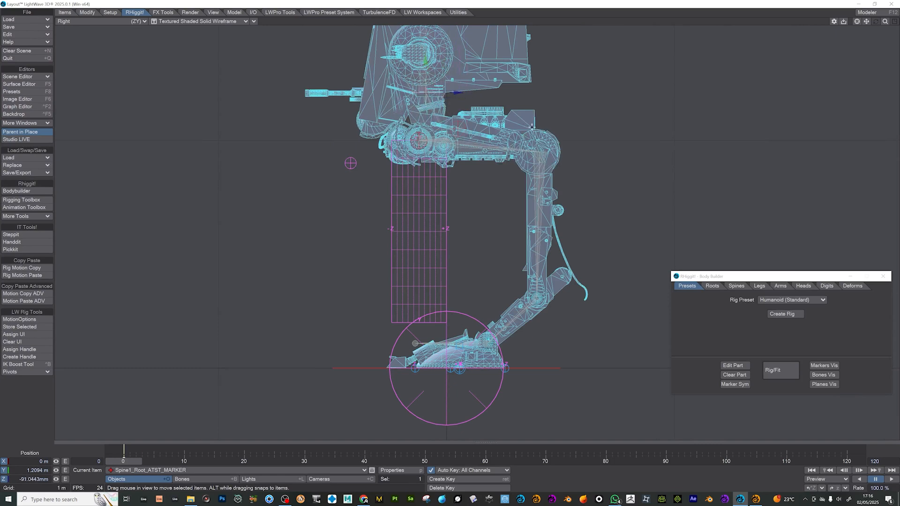
- Move the hips root marker to about 68 mm in Z and check it in the Perspective view
left_click_drag(885, 22, 849, 26)
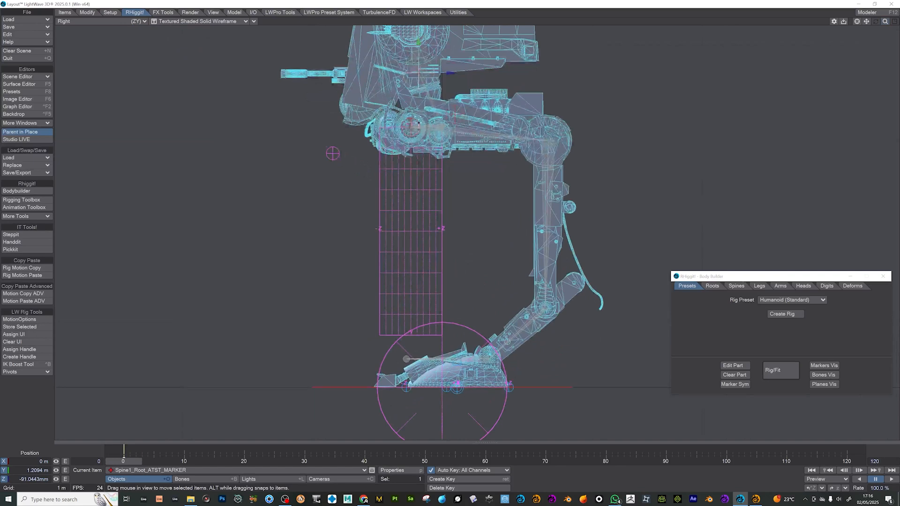
left_click(457, 118)
left_click(471, 124)
left_click(453, 115)
mouse_move(472, 116)
left_mouse_down()
mouse_move(456, 120)
mouse_move(476, 123)
left_mouse_up()
key("5")
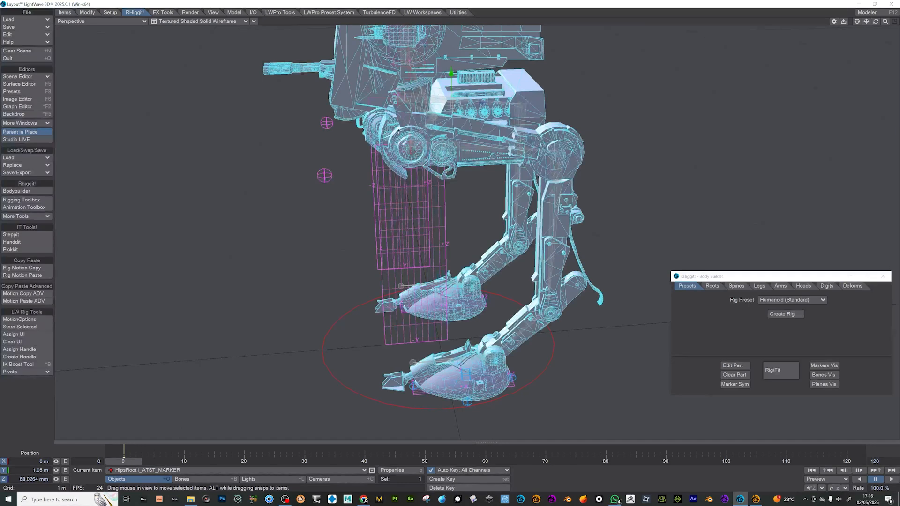
- Move the main root marker forward to about -87 mm in Z in the Right view, undoing the last small adjustment
left_click(440, 104)
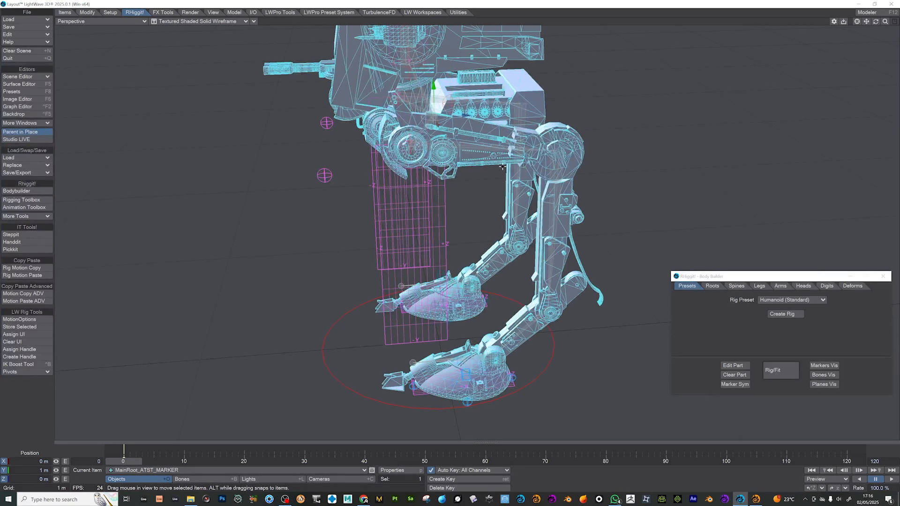
key("3")
left_click_drag(473, 125, 450, 125)
left_click_drag(451, 127, 452, 127)
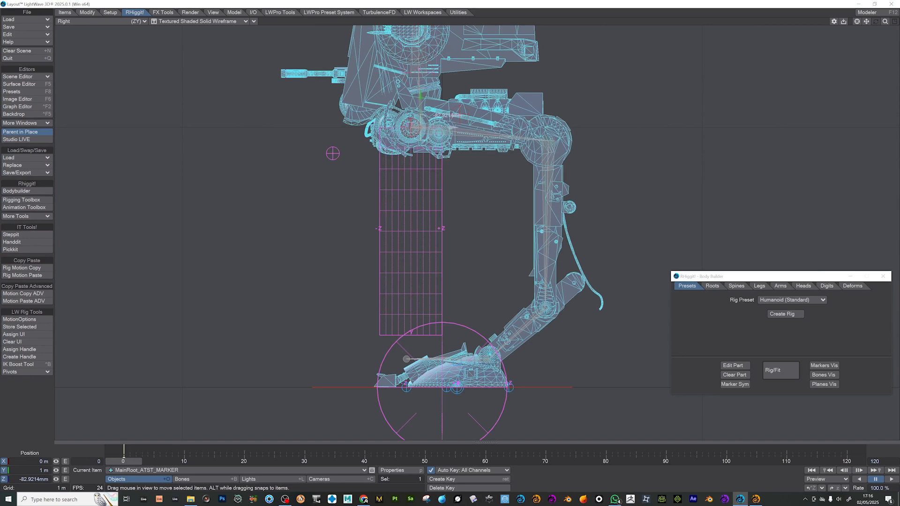
key("ctrl+z")
- Move the hips root marker to about Y 1.02 m, Z -65 mm and return to the Perspective view
key("Down")
left_click_drag(462, 121, 468, 116)
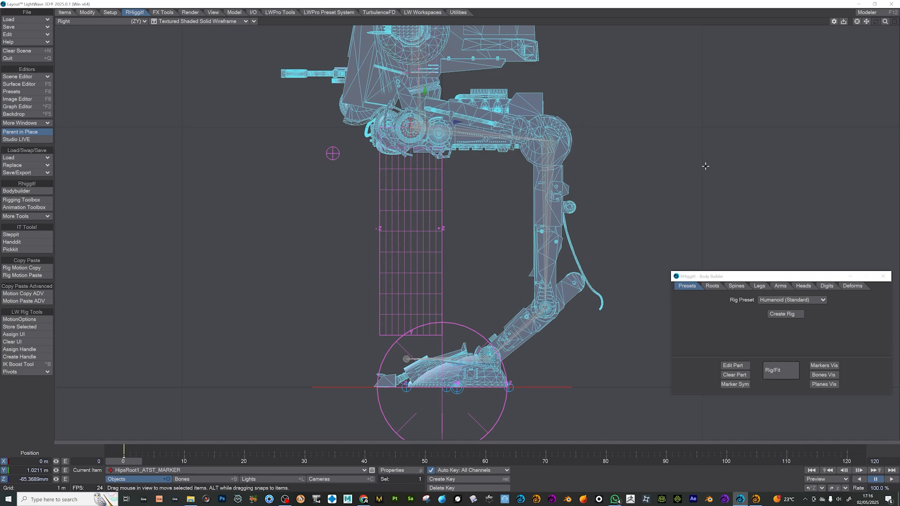
key("4")
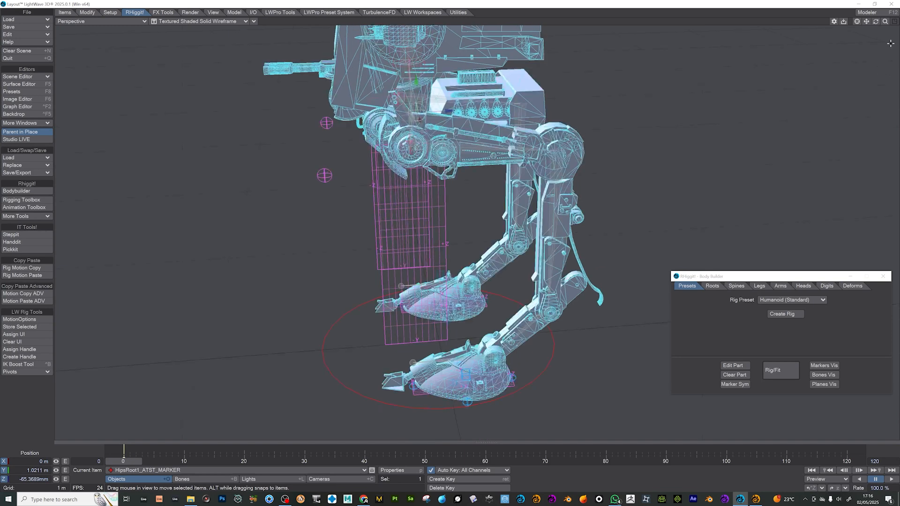
- Run Rig/Fit to build the rig from the fitted markers, and close the Body Builder window
left_click_drag(885, 21, 871, 21)
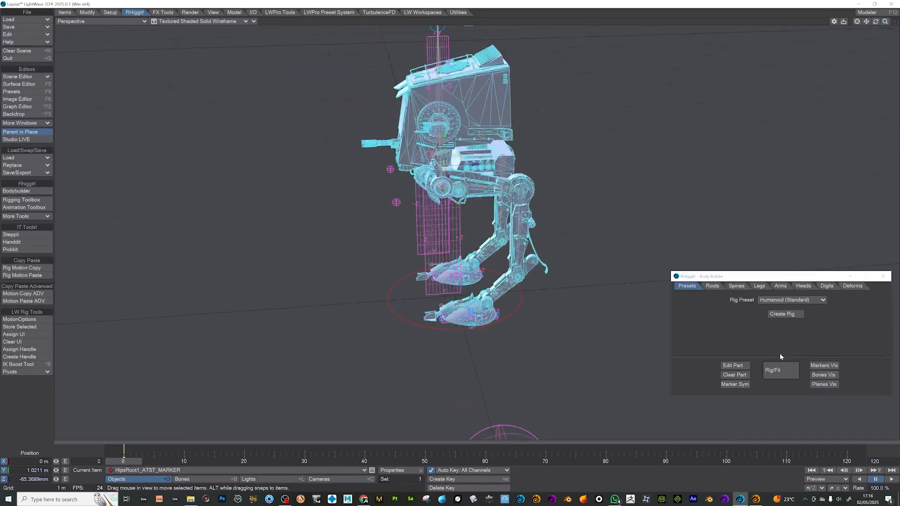
left_click(784, 369)
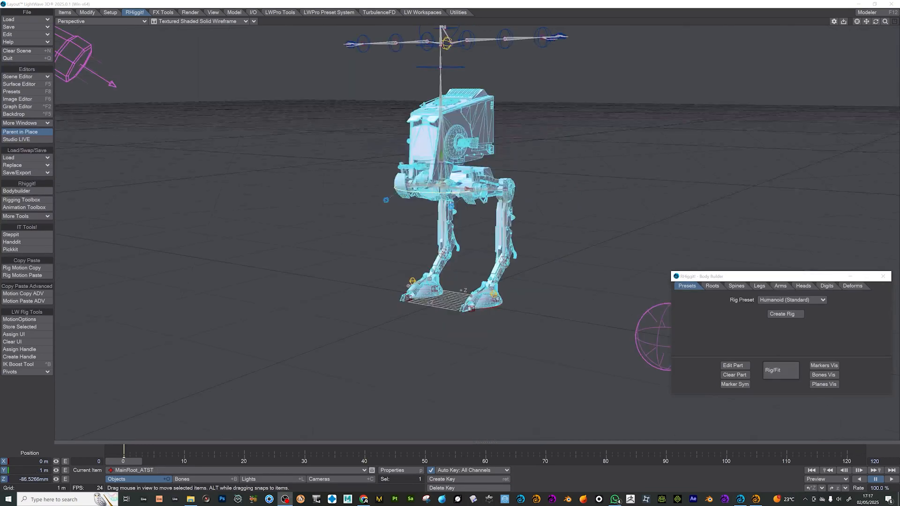
left_click_drag(869, 21, 869, 98)
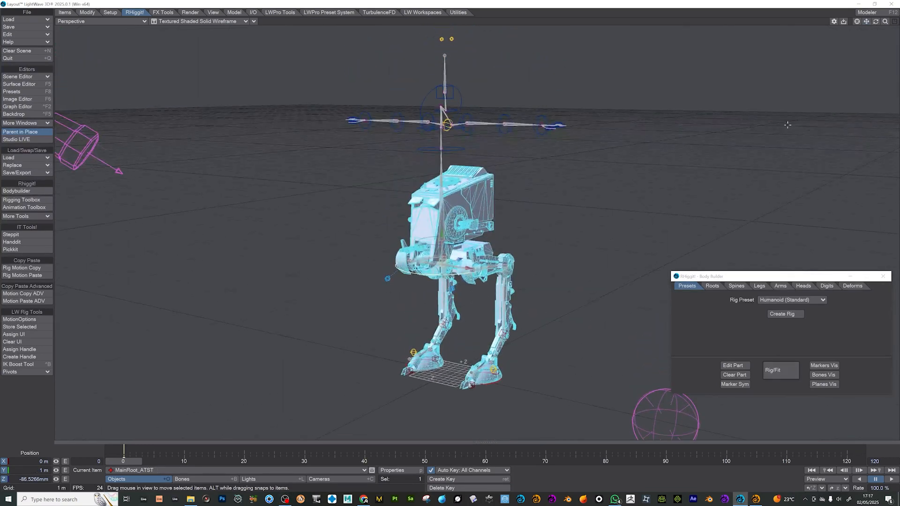
left_click(883, 276)
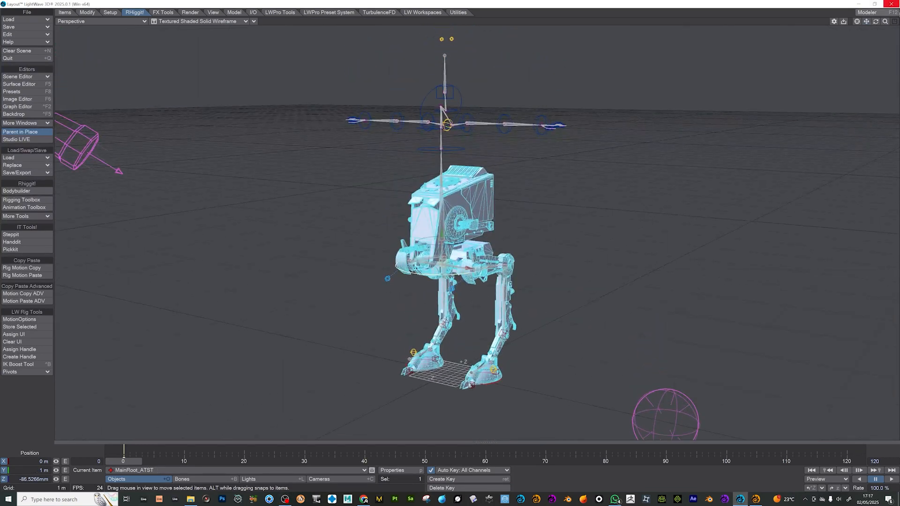
- Test the left leg by moving its IK goal at the foot, and undo the move
left_click(492, 370)
left_click_drag(493, 370, 519, 322)
key("ctrl+z")
key("ctrl+z")
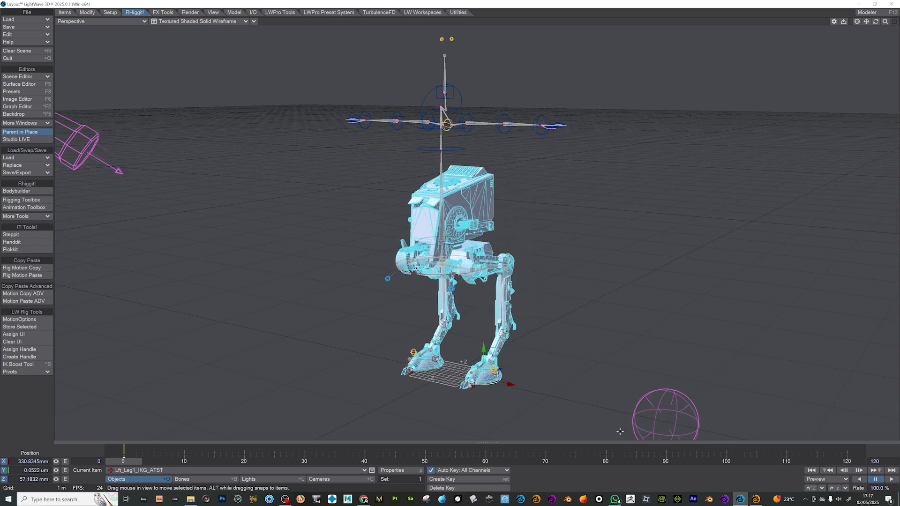
- Hide and deactivate the unneeded upper-body bones from Spine1-3 upward, including the arms, fingers, head, eyes and eyelids
mouse_move(875, 22)
left_mouse_down()
mouse_move(821, 33)
mouse_move(866, 26)
left_mouse_up()
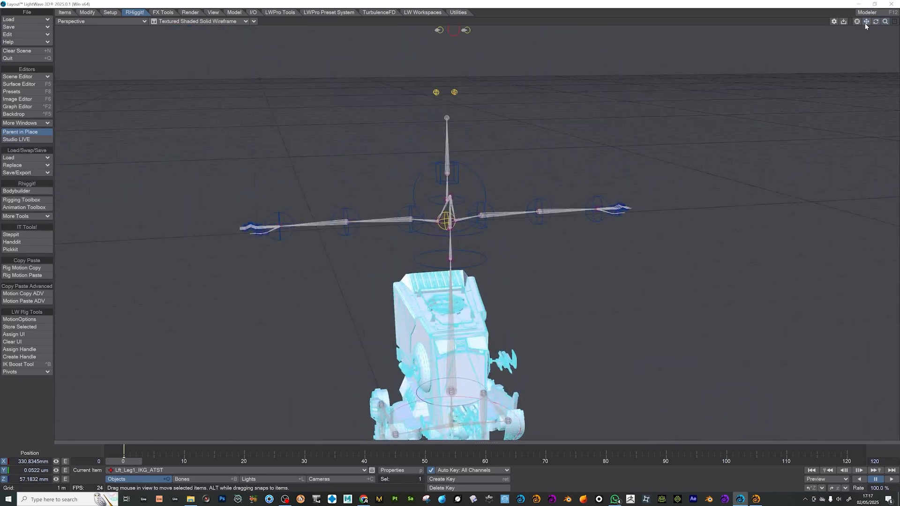
left_click(317, 223)
left_click_drag(166, 53, 619, 256)
left_click_drag(520, 109, 689, 237, "shift")
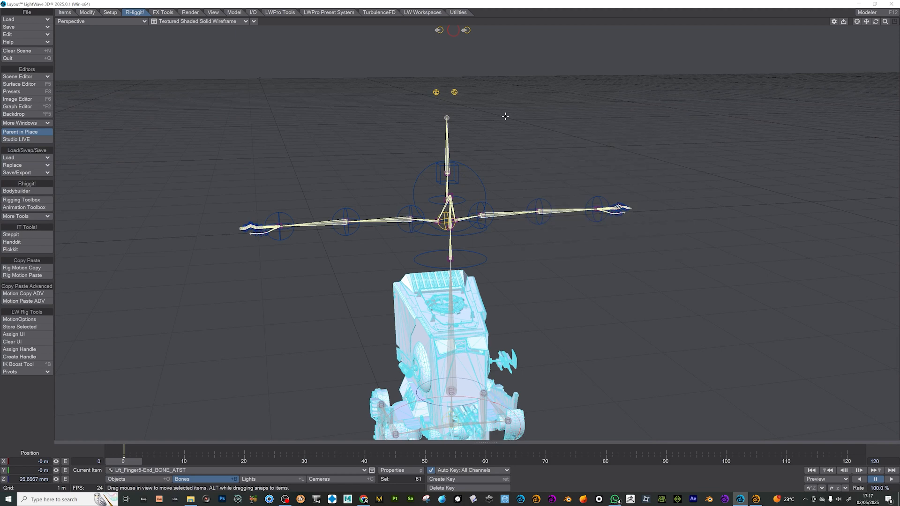
left_click_drag(865, 21, 877, 51)
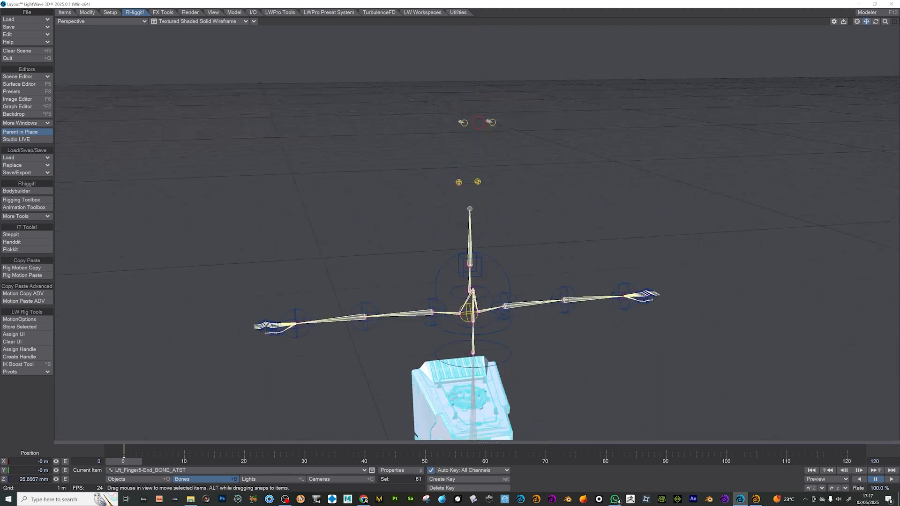
left_click_drag(635, 190, 421, 103, "shift")
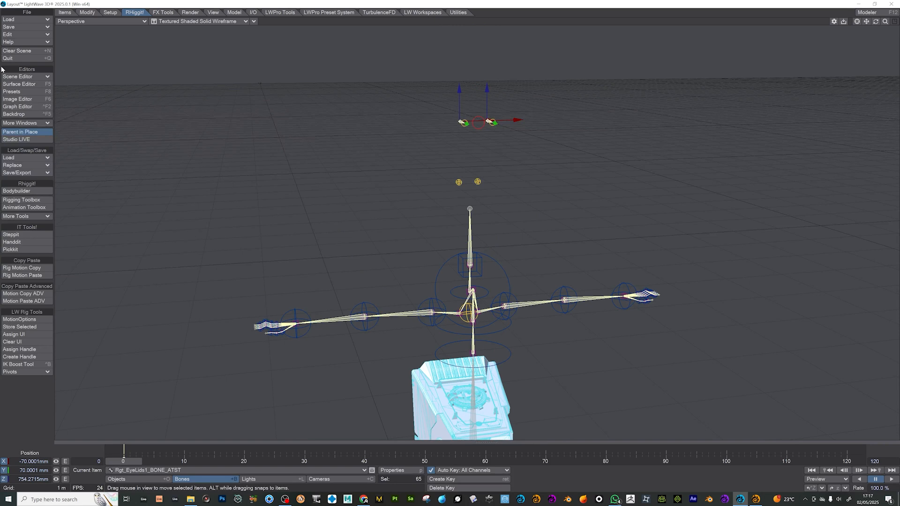
left_click(24, 78)
left_click(23, 77)
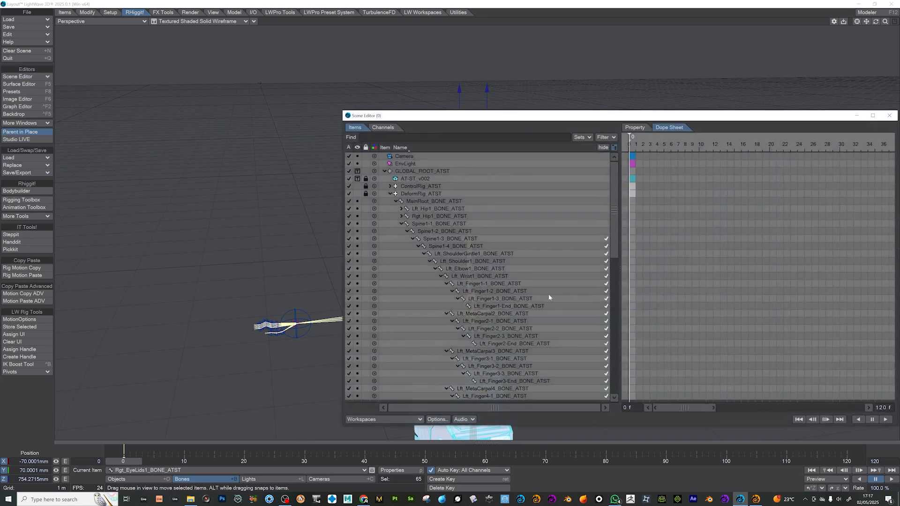
right_click(453, 240)
mouse_move(462, 248)
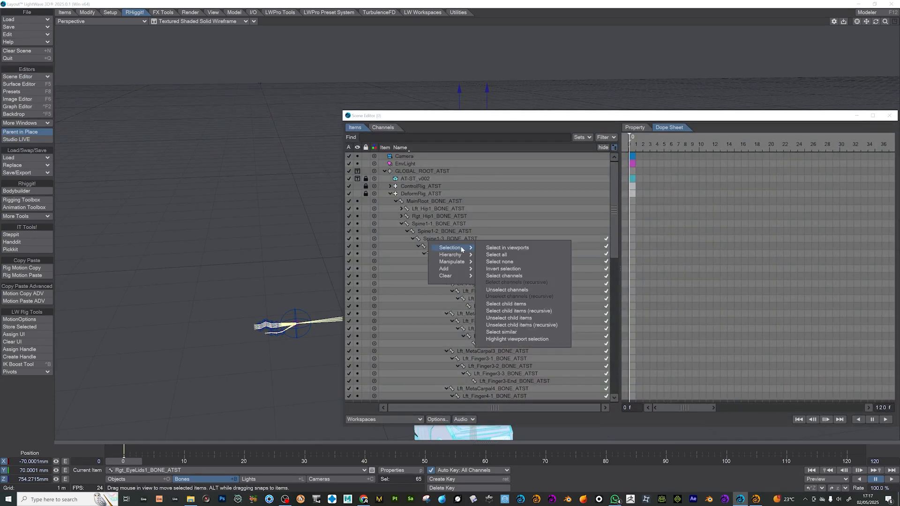
left_click(538, 339)
left_click(357, 240)
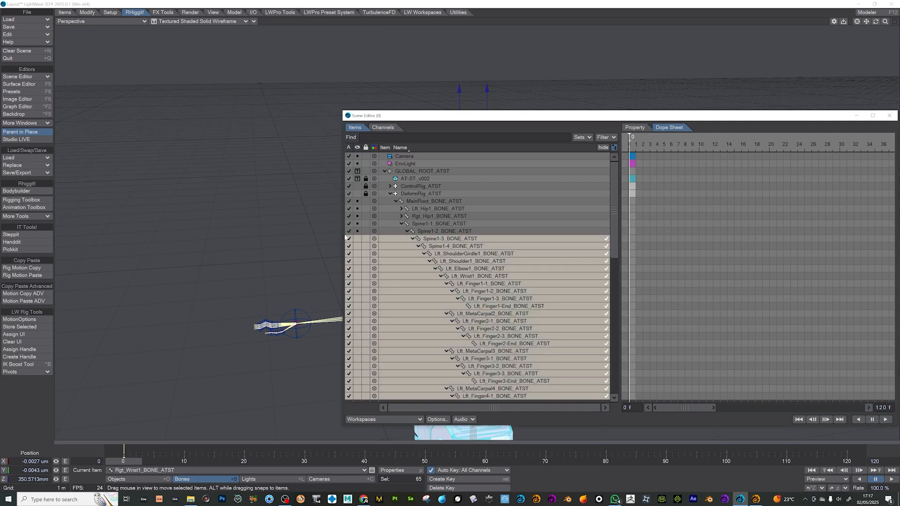
left_click(348, 240)
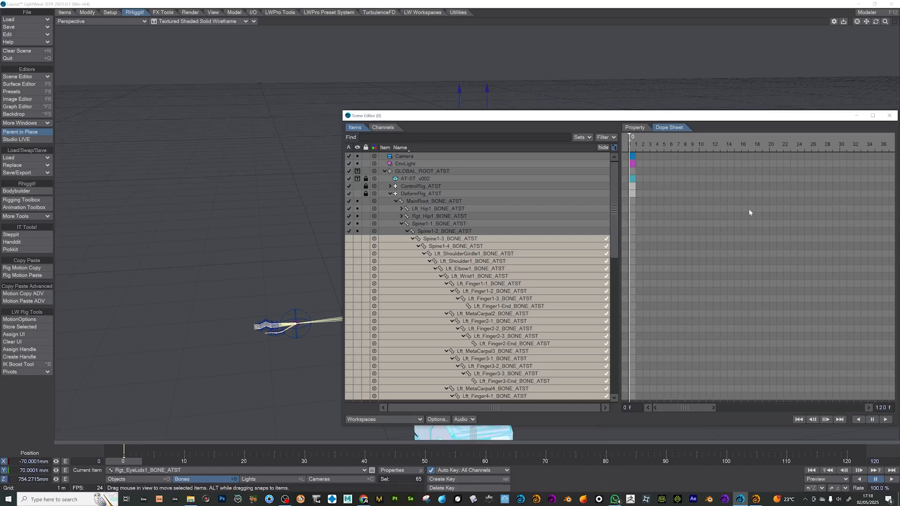
- Hide the unneeded upper-body rig controls from Spine1-3 upward, including the arm, hand, head and eye controls, and close the Scene Editor
left_click_drag(780, 120, 691, 403)
left_click(488, 349)
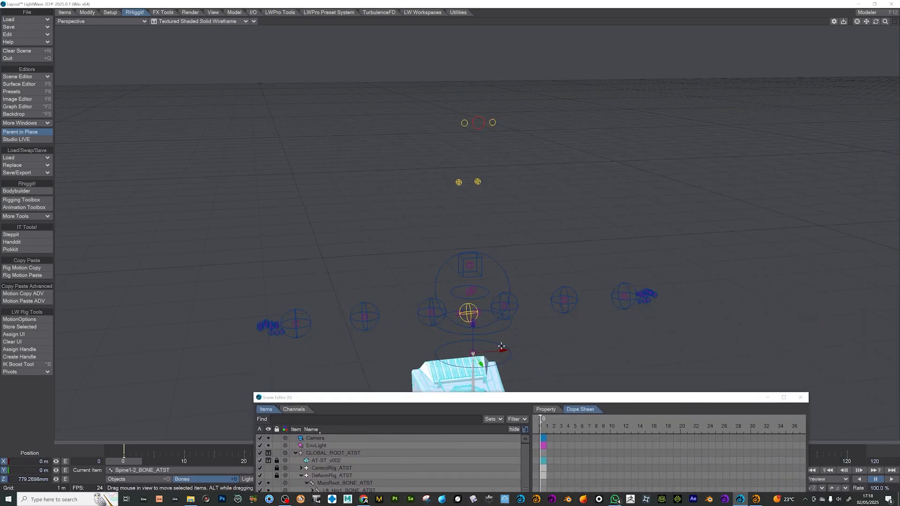
left_click(504, 329)
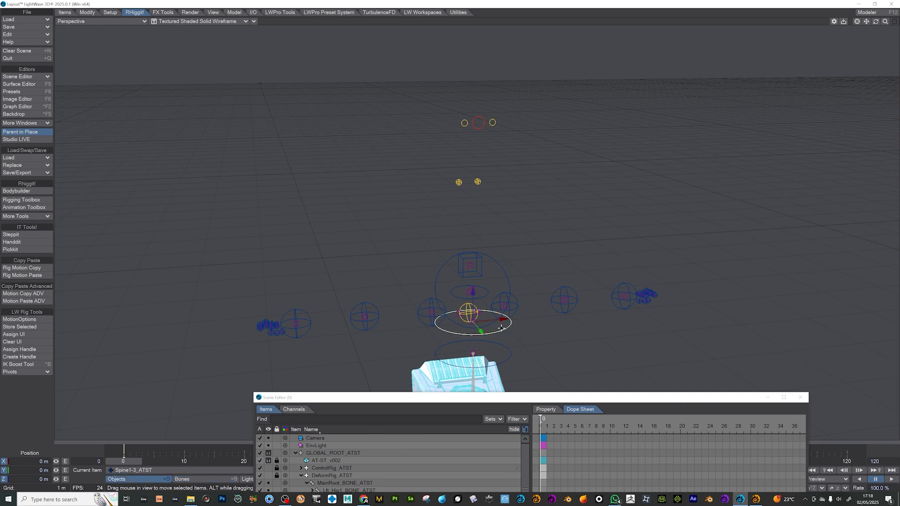
left_click_drag(388, 74, 554, 229)
left_click_drag(189, 218, 703, 329)
left_click_drag(219, 248, 337, 351)
left_click_drag(544, 216, 706, 342)
left_click_drag(426, 402, 509, 84)
right_click(403, 170)
mouse_move(428, 176)
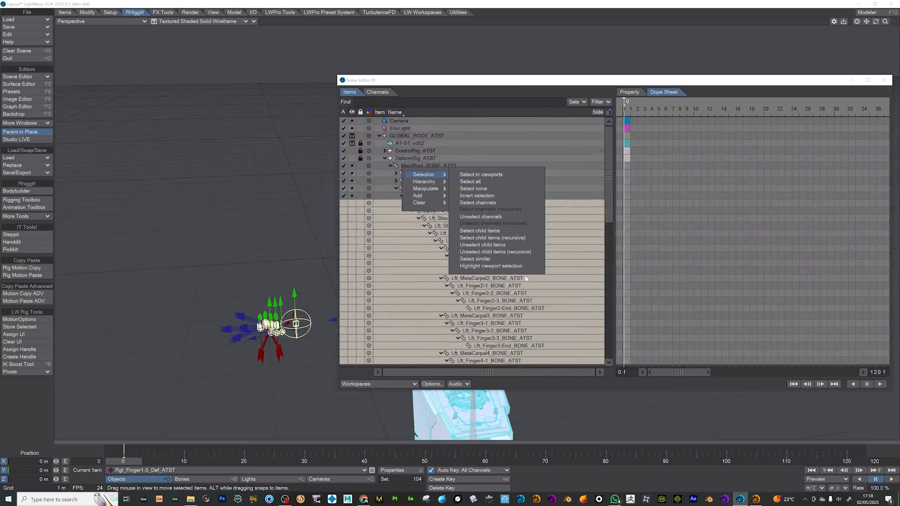
left_click(497, 266)
left_click(352, 295)
left_click(353, 300)
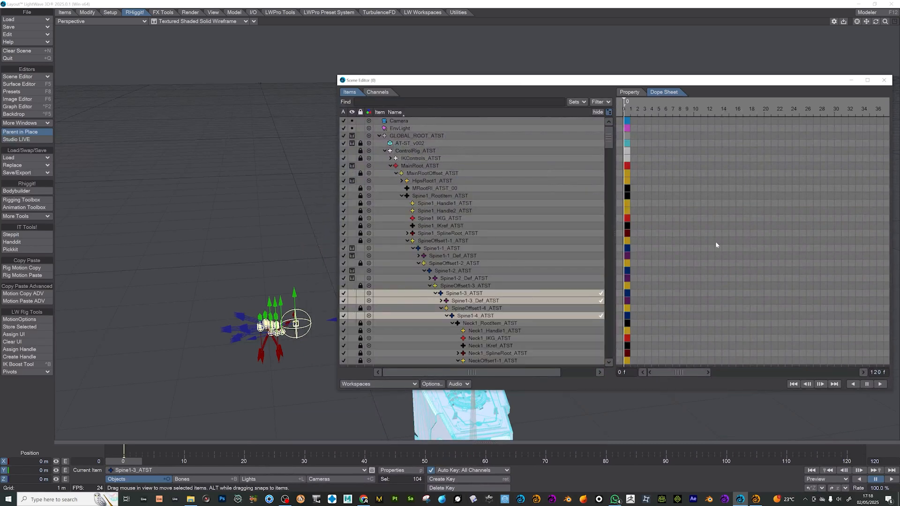
left_click(883, 80)
- Assign the Cockpit weight map to the Spine1-2 bone in its bone properties
left_click(192, 479)
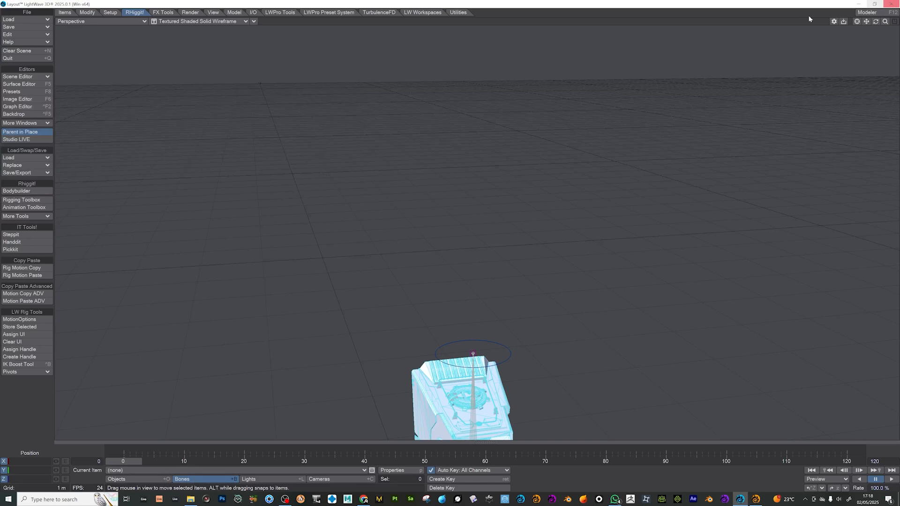
mouse_move(866, 22)
left_mouse_down()
mouse_move(866, 4)
mouse_move(870, 25)
mouse_move(882, 26)
left_mouse_up()
left_click(400, 142)
left_click(397, 146)
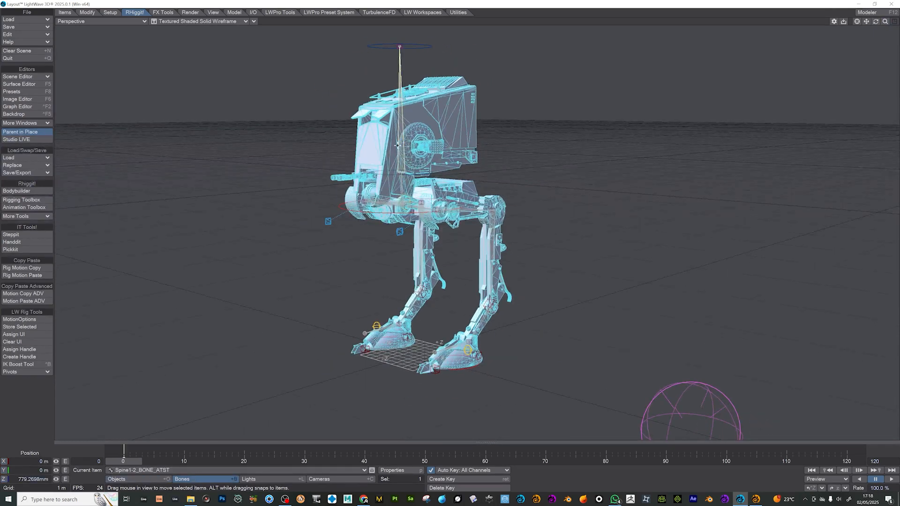
key("p")
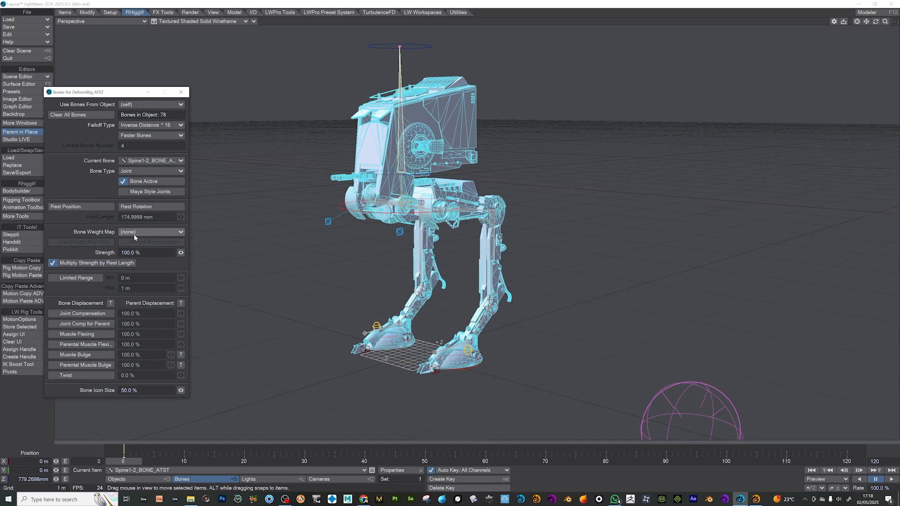
left_click(149, 231)
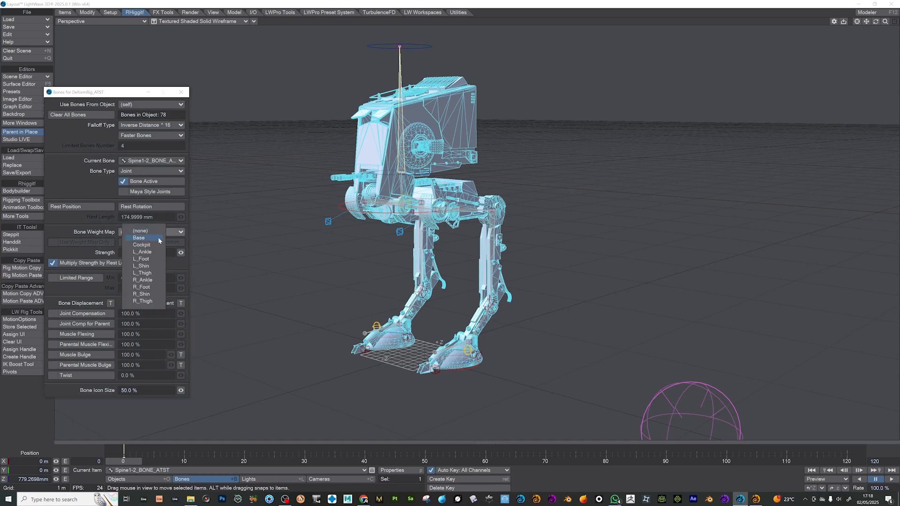
left_click(141, 245)
- Assign the Base weight map to the Spine1-1 bone
left_click(402, 181)
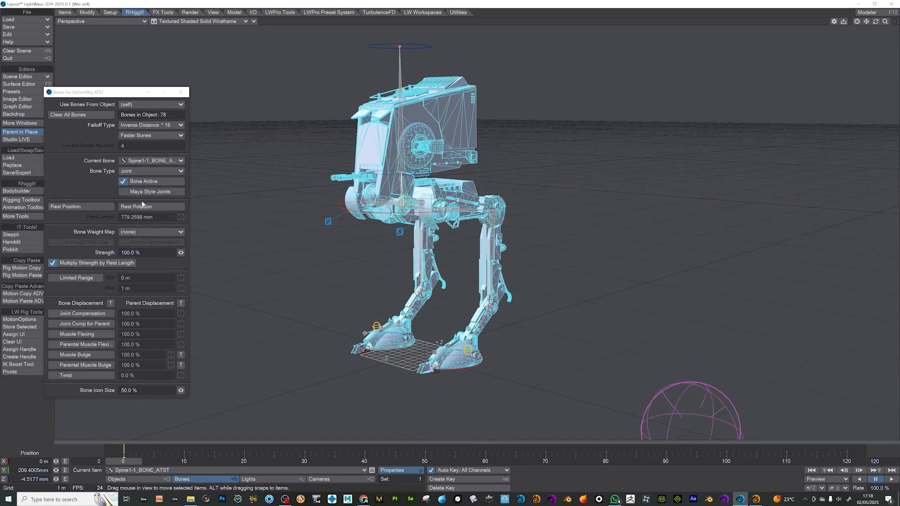
left_click_drag(875, 21, 849, 39)
left_click(146, 232)
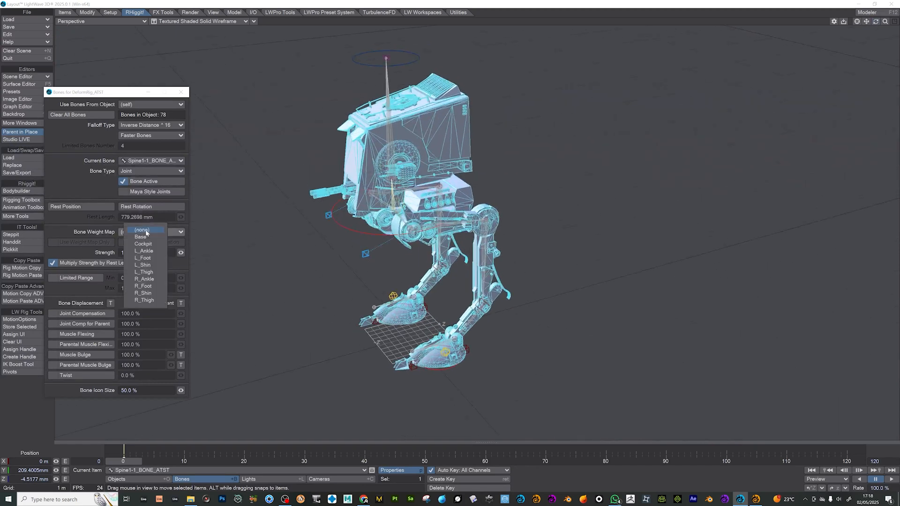
left_click(151, 239)
- Deactivate the left and right Hip1 bones
left_click(397, 216)
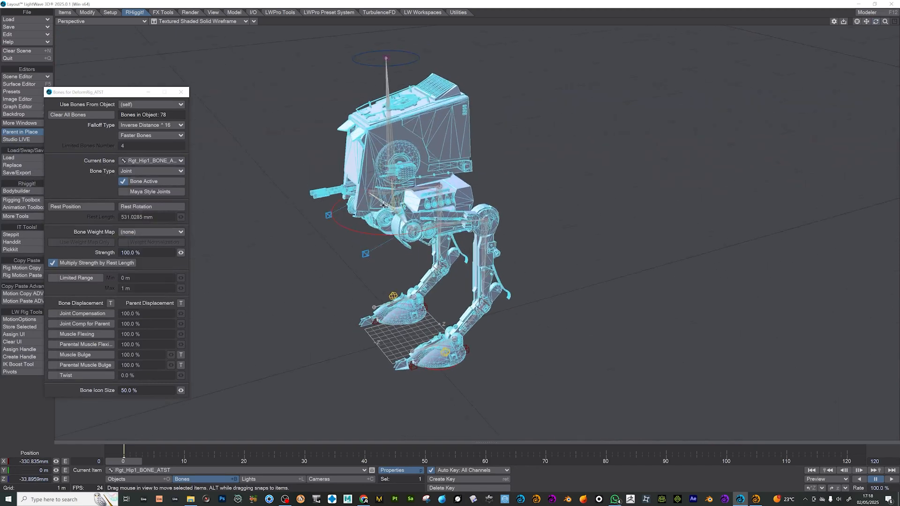
left_click(399, 217, "shift")
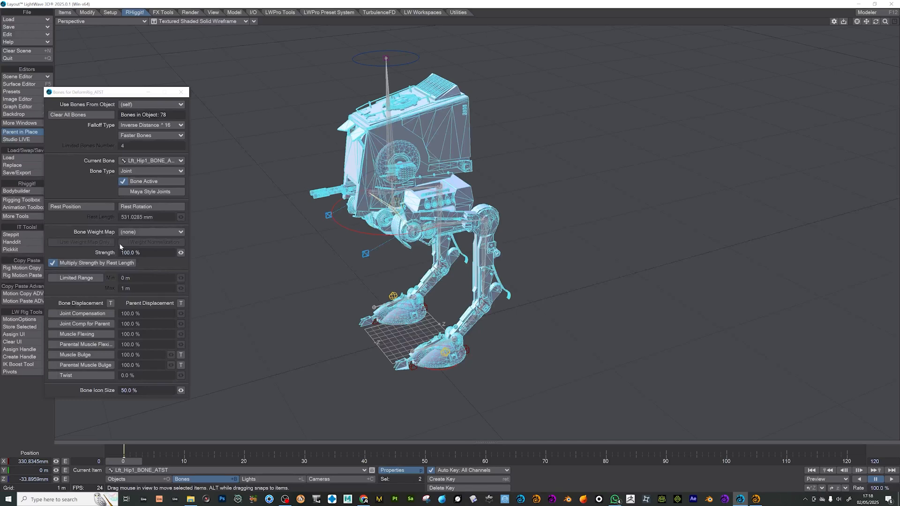
left_click(123, 181)
- Assign the L_Thigh weight map to the Lft_Knee1 bone and L_Shin to the Lft_Ankle1 bone
left_click(451, 224)
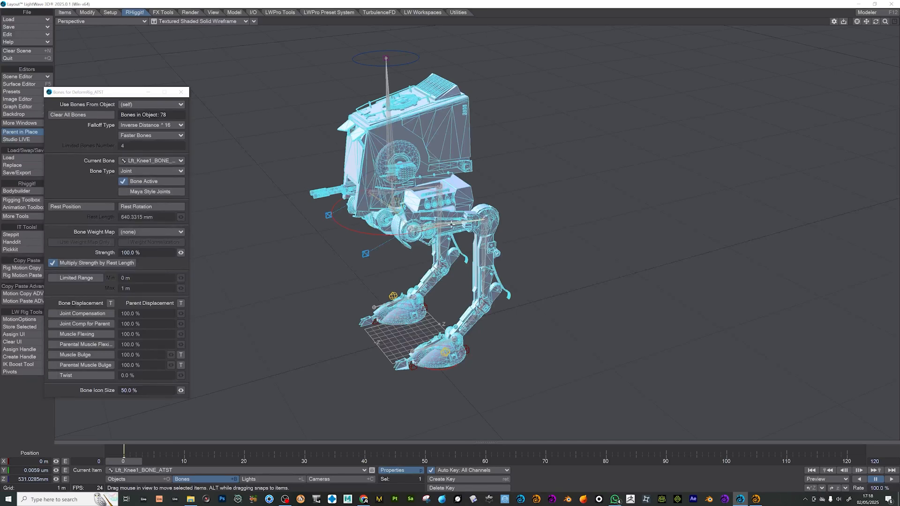
left_click(127, 231)
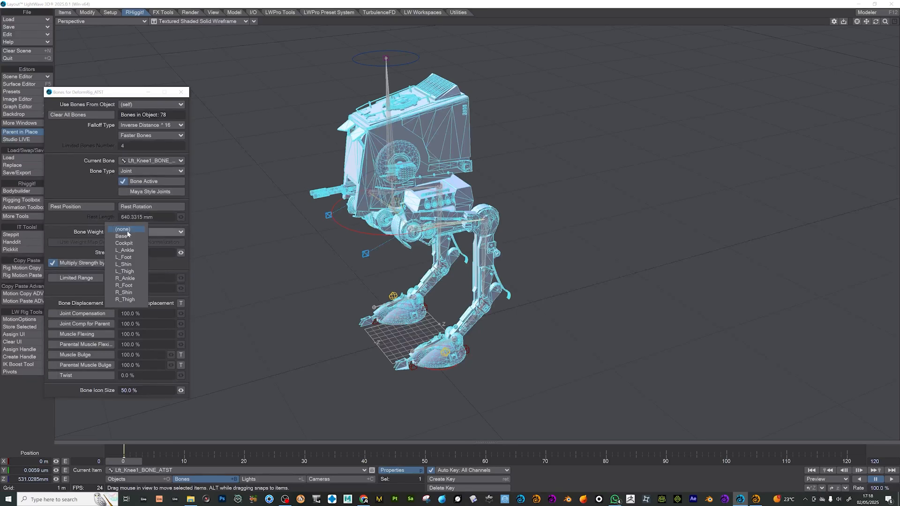
left_click(125, 271)
left_click(488, 229)
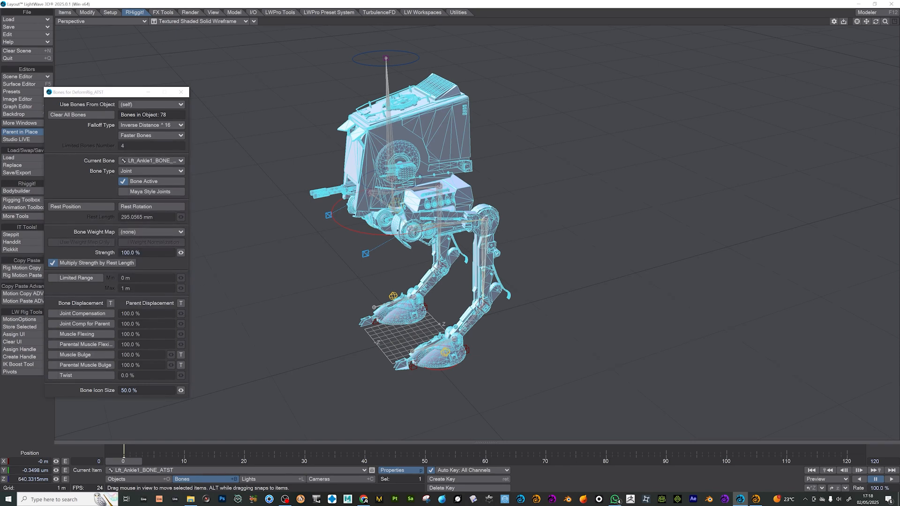
left_click(136, 231)
left_click(141, 265)
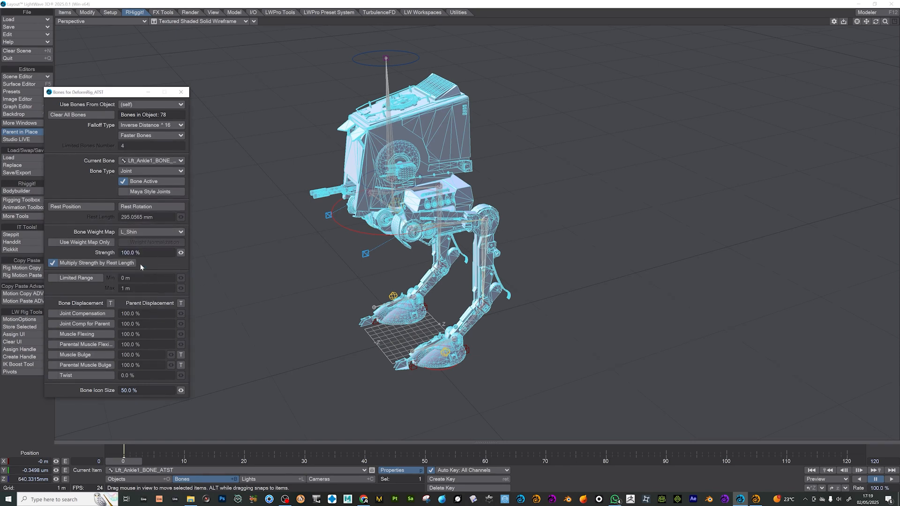
- Assign the L_Ankle weight map to the Lft_Toes1 bone and L_Foot to the Lft_Toes1-End bone
key("Down")
left_click(140, 232)
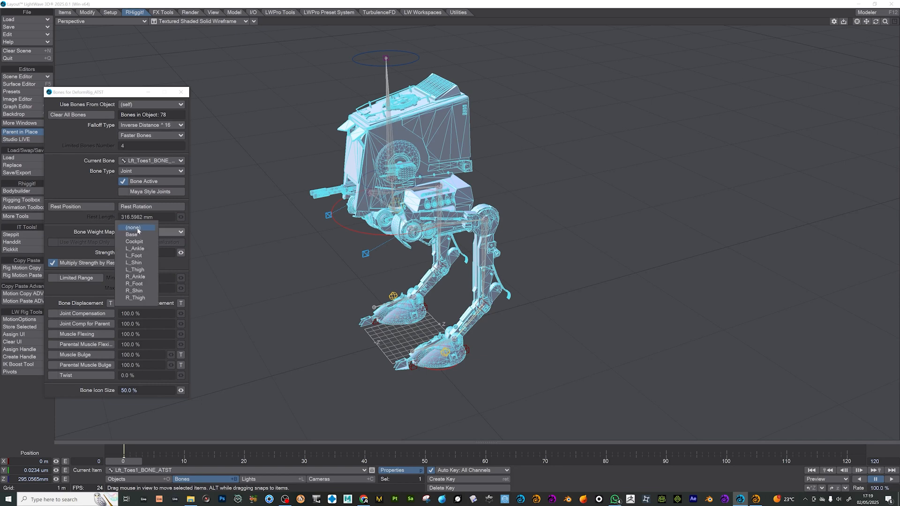
left_click(146, 263)
left_click(141, 232)
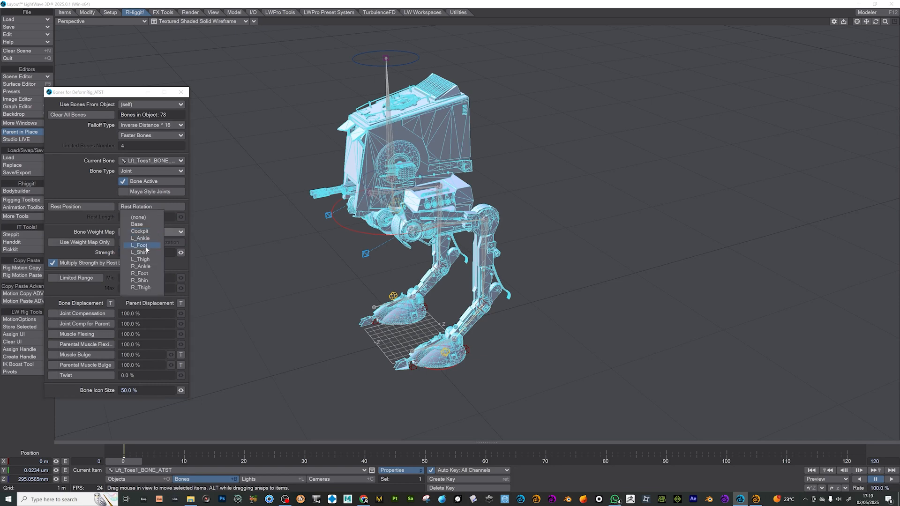
left_click(141, 238)
key("Down")
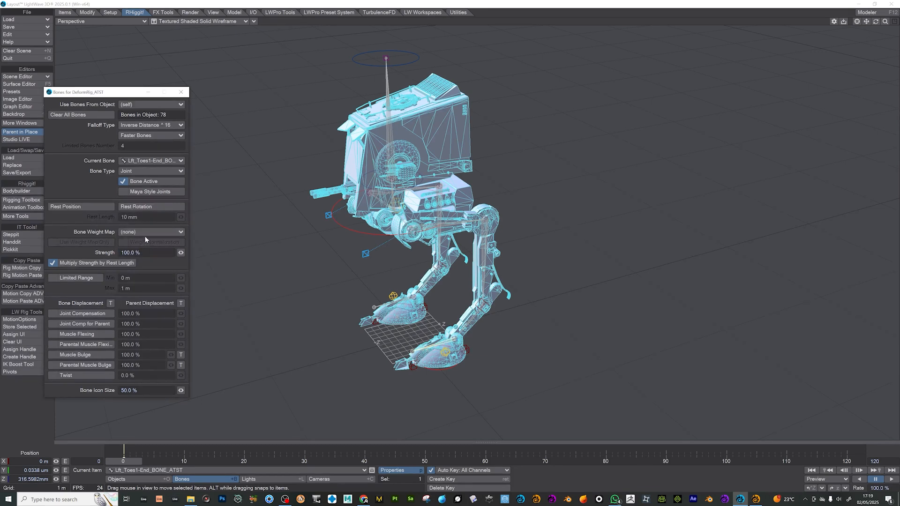
left_click(144, 232)
left_click(142, 255)
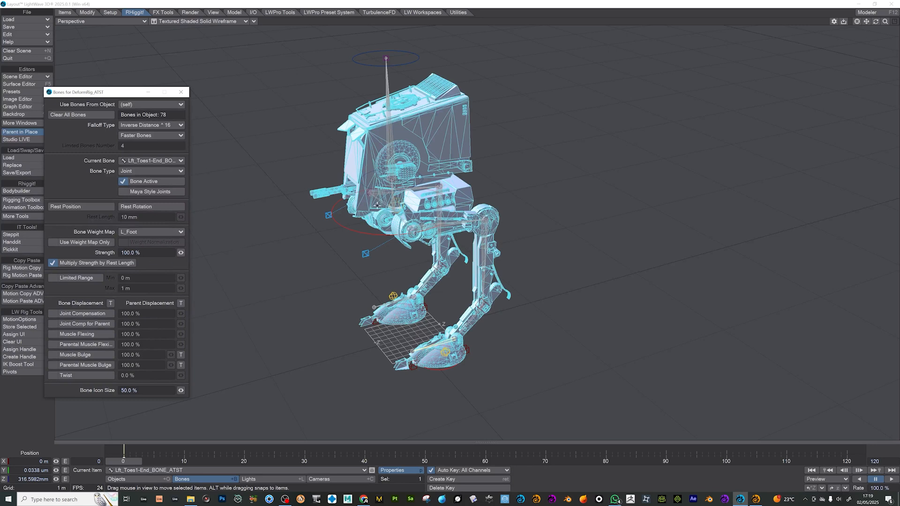
- Assign the R_Thigh weight map to the Rgt_Knee1 bone and R_Shin to the Rgt_Ankle1 bone
left_click(426, 187)
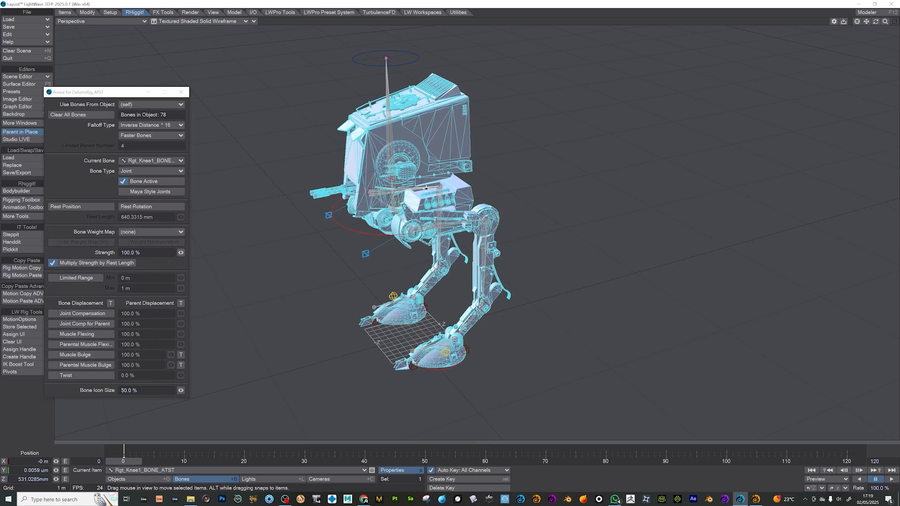
left_click(145, 232)
left_click(135, 301)
key("Down")
left_click(145, 232)
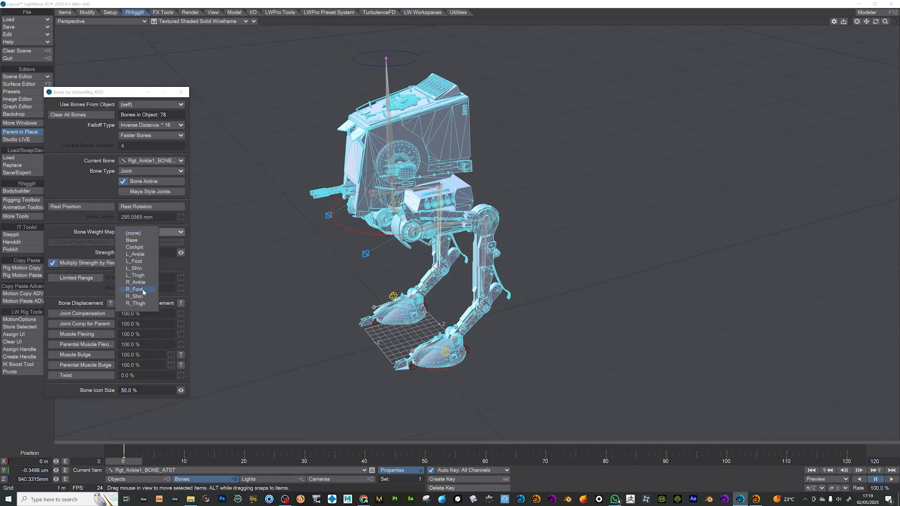
left_click(143, 290)
- Assign the R_Ankle weight map to the Rgt_Toes1 bone and R_Foot to the Rgt_Toes1-End bone
key("Down")
left_click(137, 233)
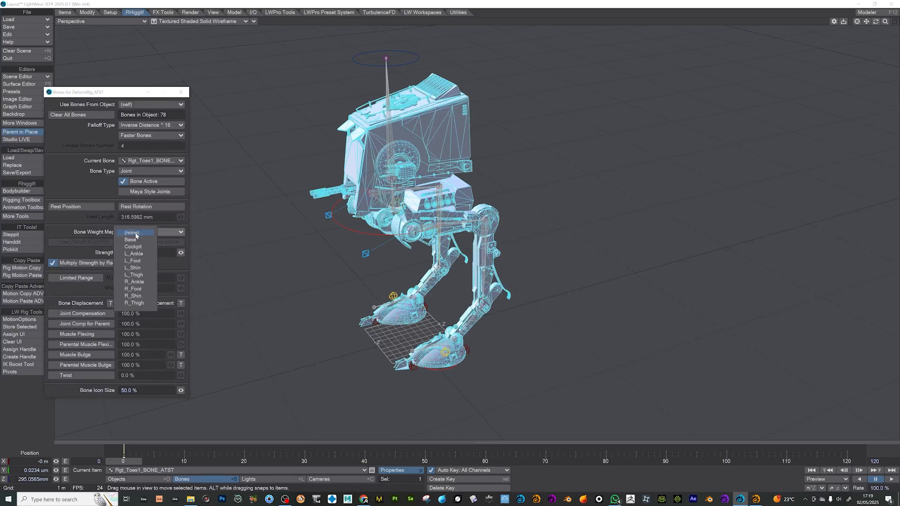
left_click(141, 283)
key("Down")
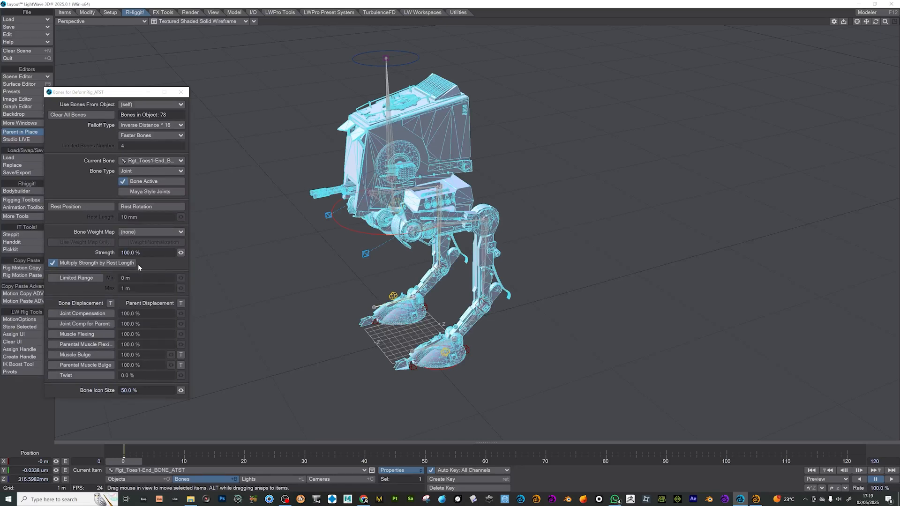
left_click(147, 233)
left_click(146, 287)
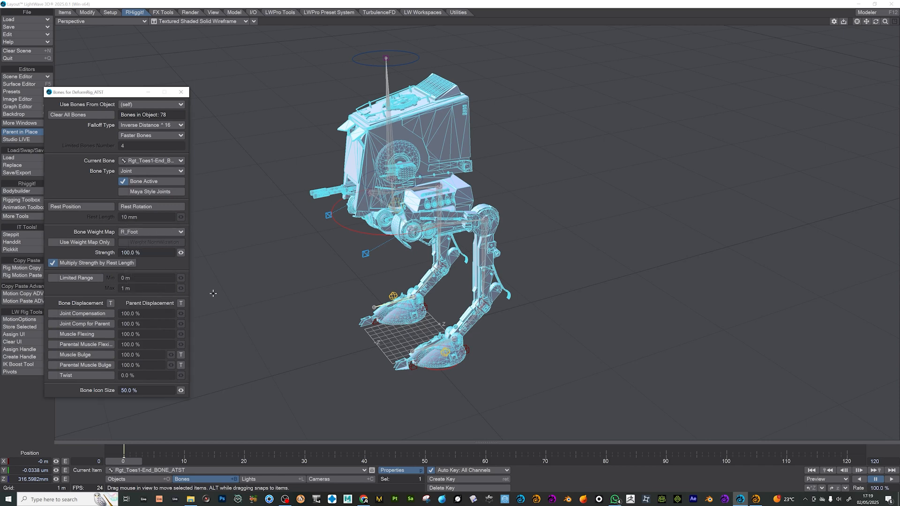
- Test the leg IK by lowering the main body control and moving the left foot control, undoing the foot move
left_click(344, 226)
left_click(346, 229)
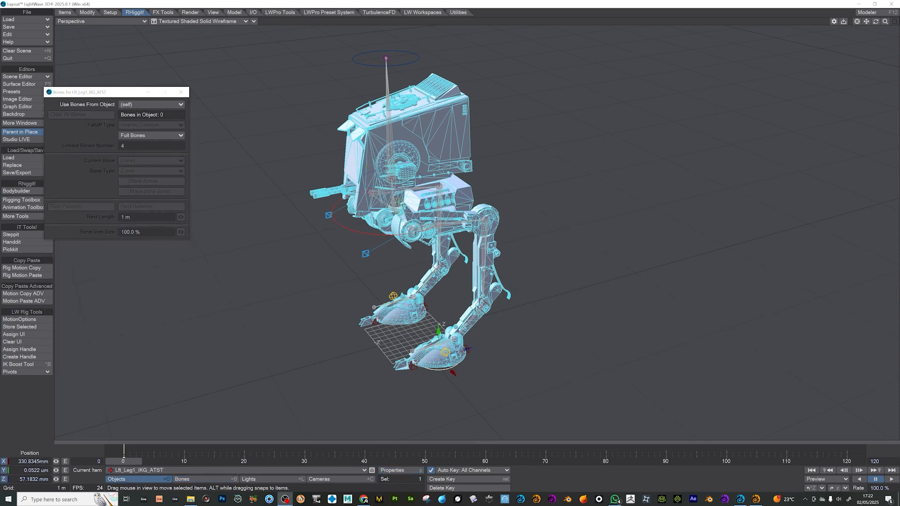
left_click_drag(386, 185, 388, 242)
left_click_drag(458, 370, 525, 380)
left_click(445, 370)
key("ctrl+z")
- Try rotating the Spine1-1 control to test the head, and undo the test moves
left_click(418, 207)
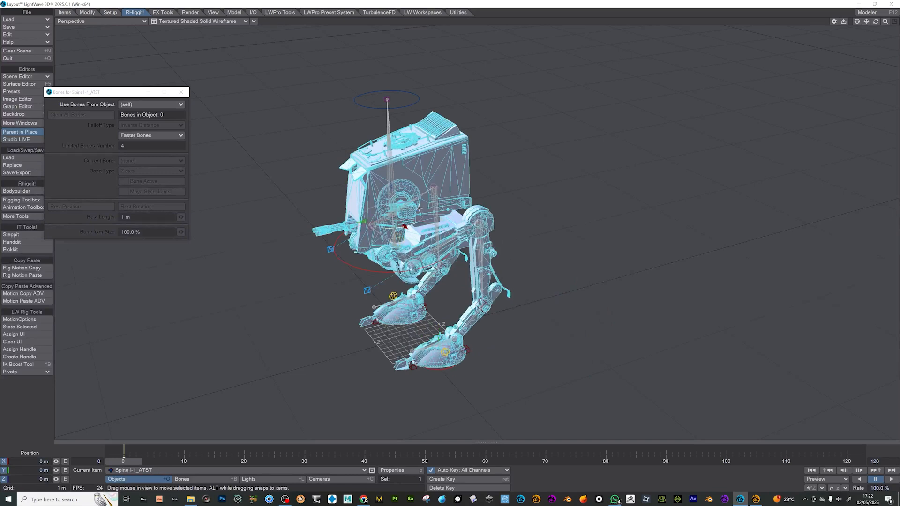
key("y")
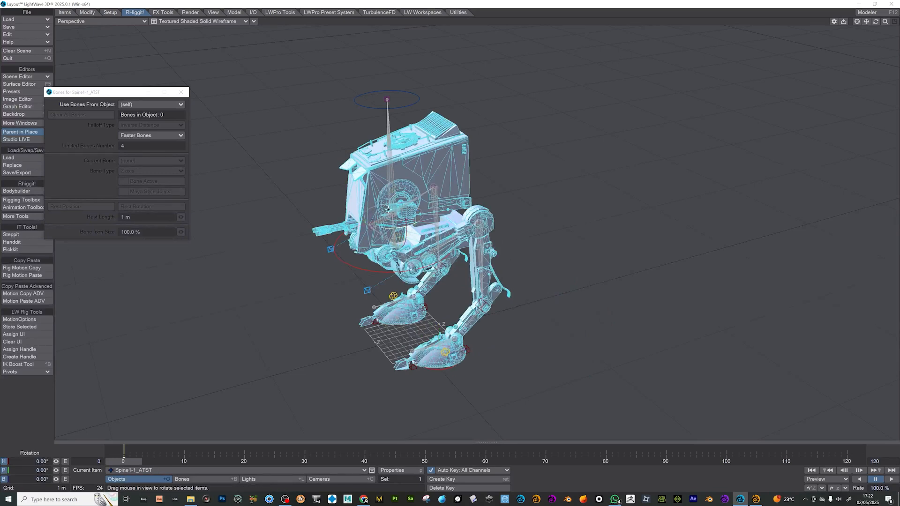
right_click_drag(370, 212, 337, 211)
key("ctrl+z")
key("ctrl+z")
key("ctrl+z")
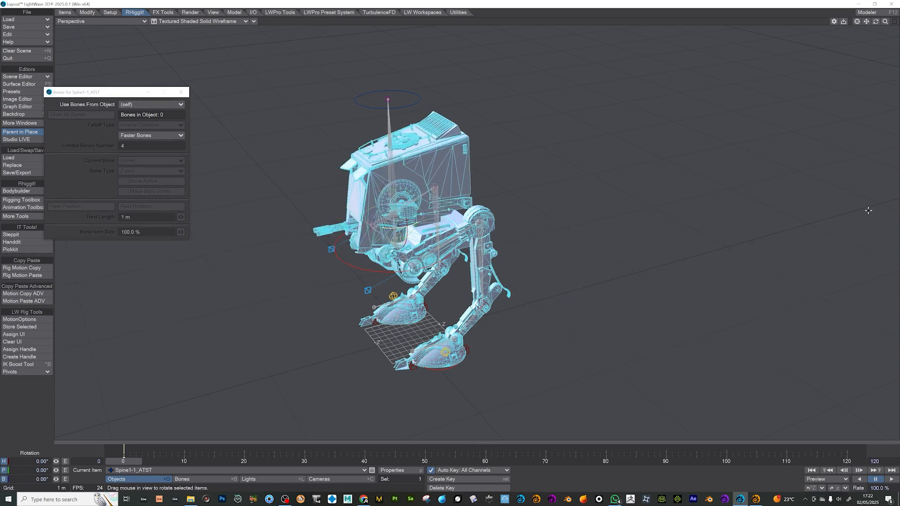
- Collapse the GLOBAL_ROOT hierarchy in the Scene Editor and hide the Camera, EnvLight and Light items from the viewport
mouse_move(884, 23)
left_mouse_down()
mouse_move(848, 23)
mouse_move(894, 22)
left_mouse_up()
left_click(350, 222)
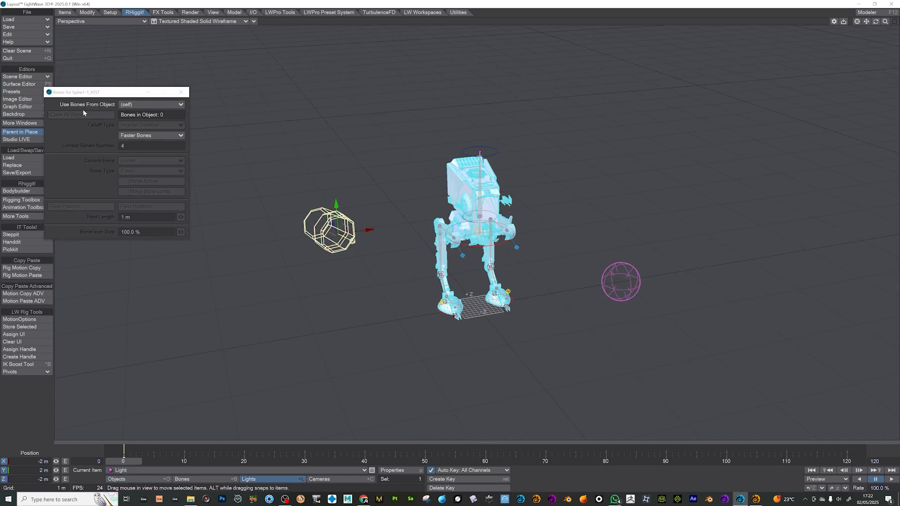
left_click(621, 281, "shift")
left_click(30, 75)
left_click(32, 75)
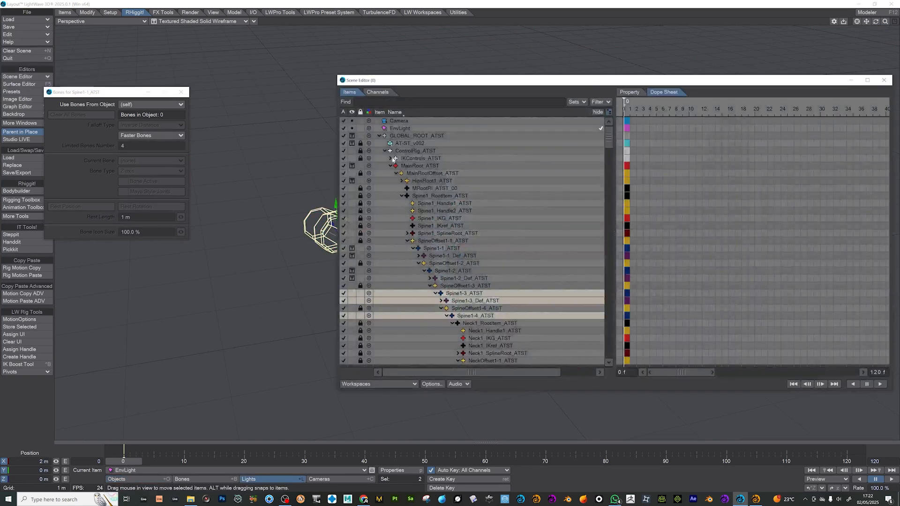
left_click(379, 136)
left_click(352, 143)
left_click(354, 128)
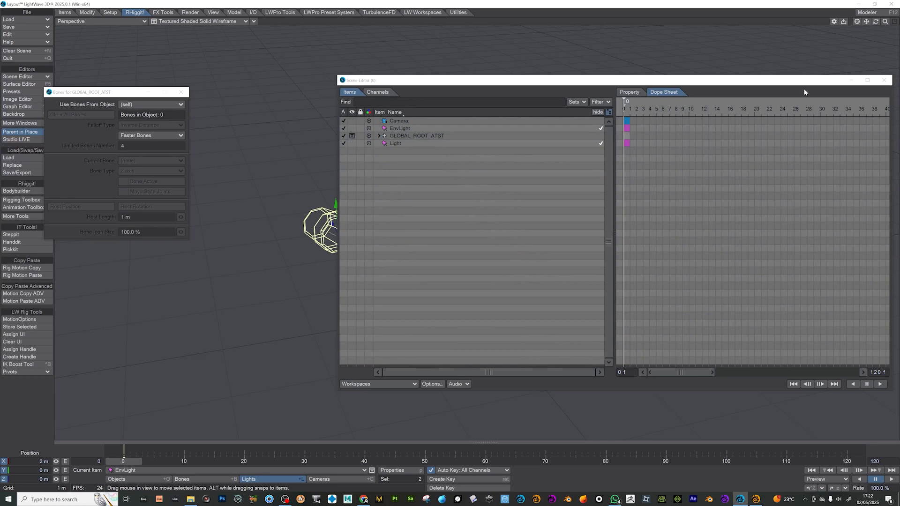
left_click(884, 80)
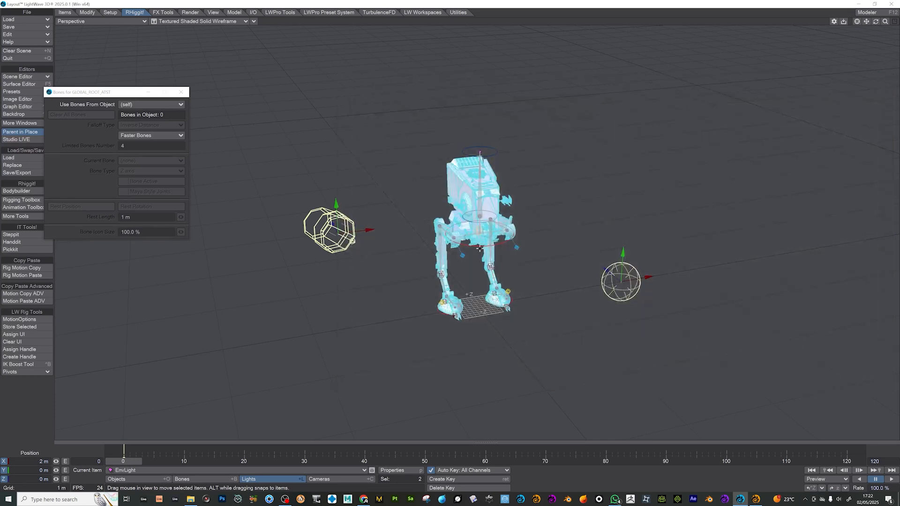
- Add a 10 m by 10 m single-segment ground plane and move it to about -3.81 m in Z
left_click(480, 247)
left_click_drag(876, 21, 635, 38)
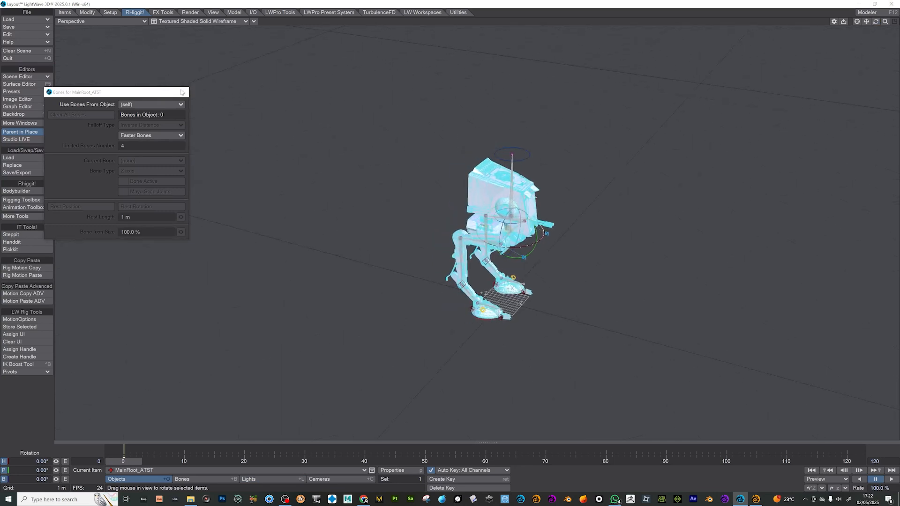
left_click(181, 91)
left_click(229, 14)
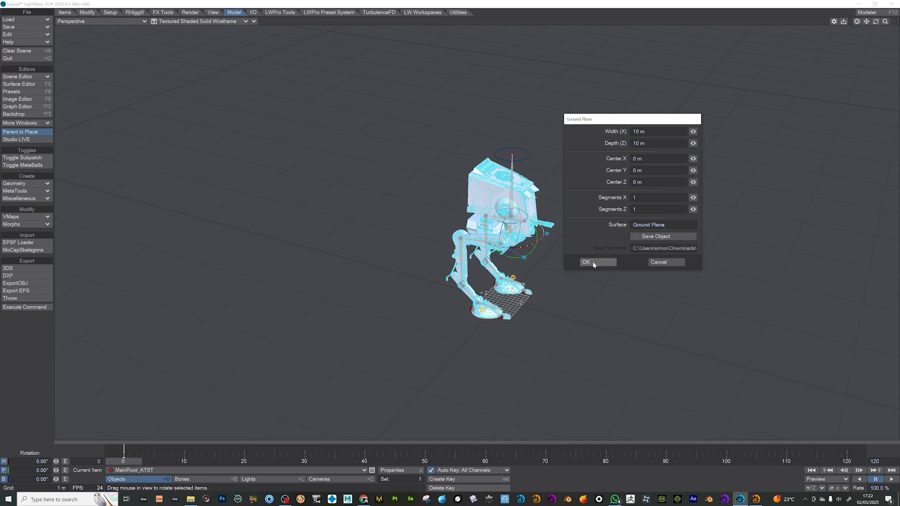
left_click(592, 262)
key("t")
left_click_drag(457, 239, 513, 252)
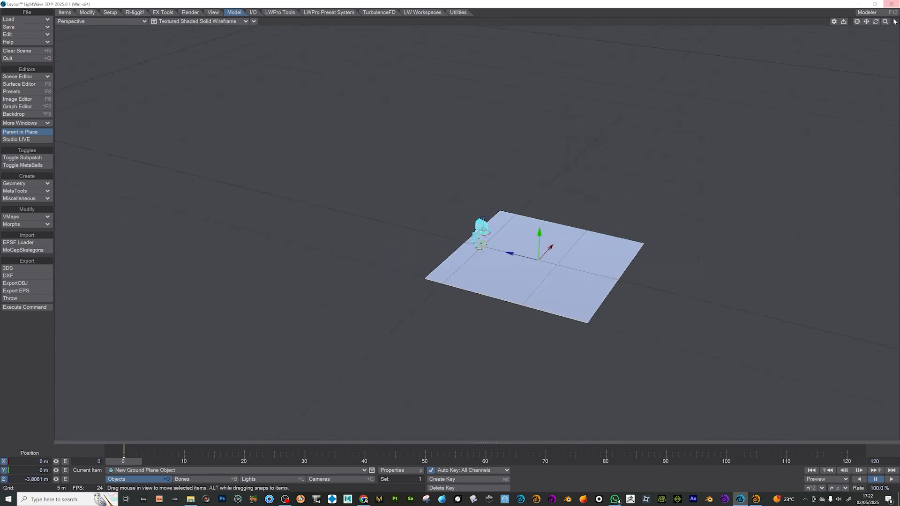
left_click_drag(884, 21, 857, 21)
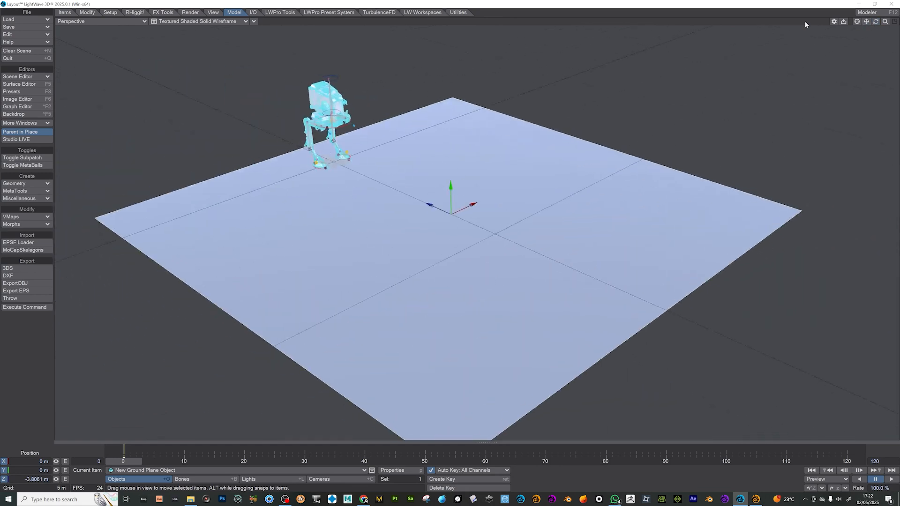
- Animate the MainRoot control forward to about -7.63 m in Z at frame 120, and display the viewport as Textured Shaded Solid
left_click(343, 126)
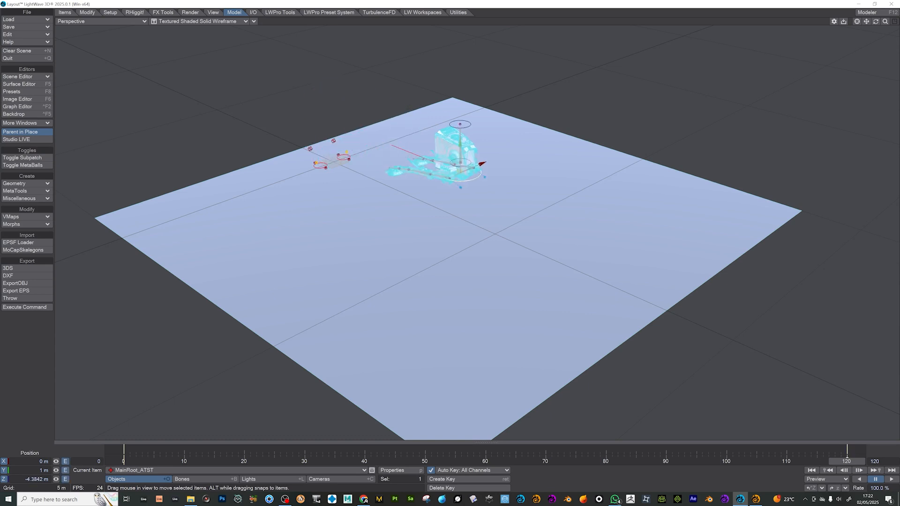
mouse_move(875, 22)
left_mouse_down()
mouse_move(855, 23)
mouse_move(874, 24)
left_mouse_up()
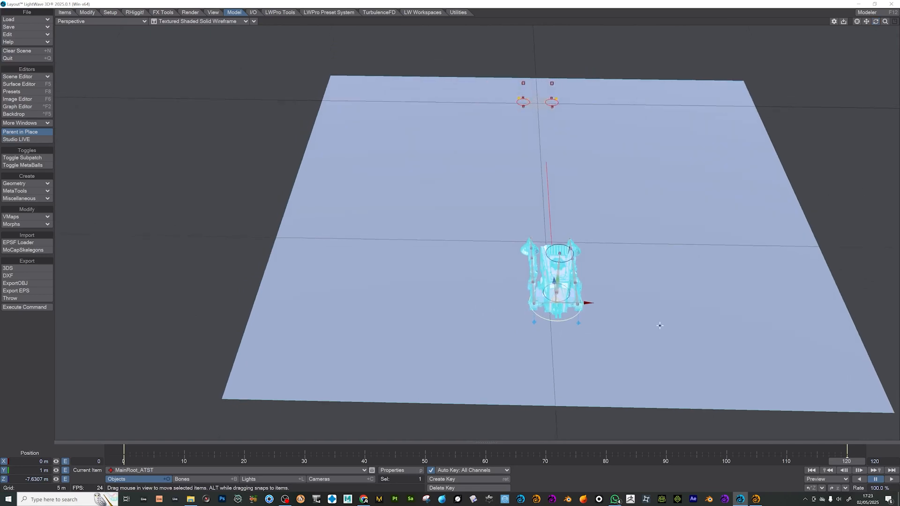
left_click_drag(269, 460, 124, 461)
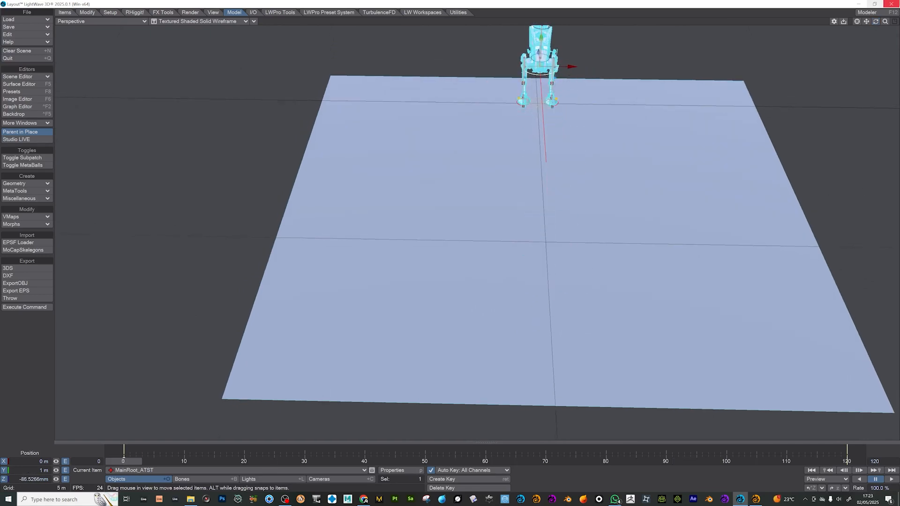
left_click_drag(876, 21, 819, 3)
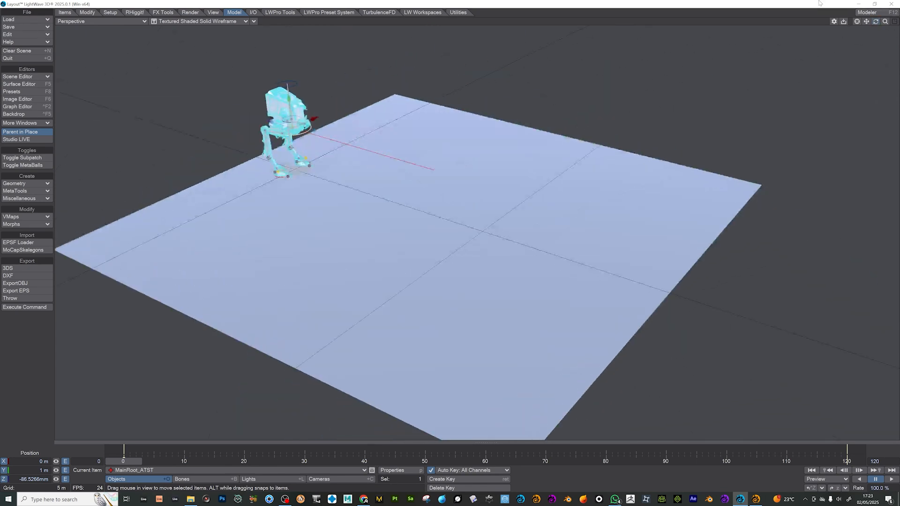
left_click(215, 22)
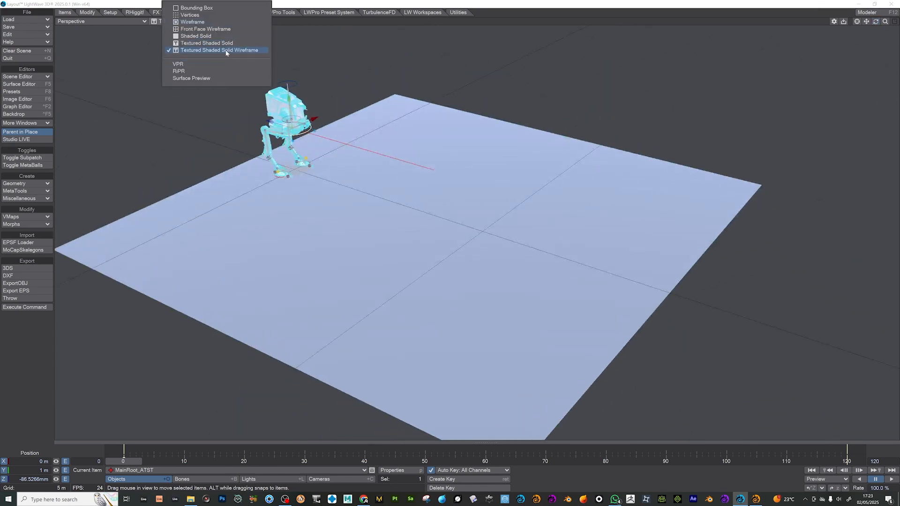
left_click(226, 43)
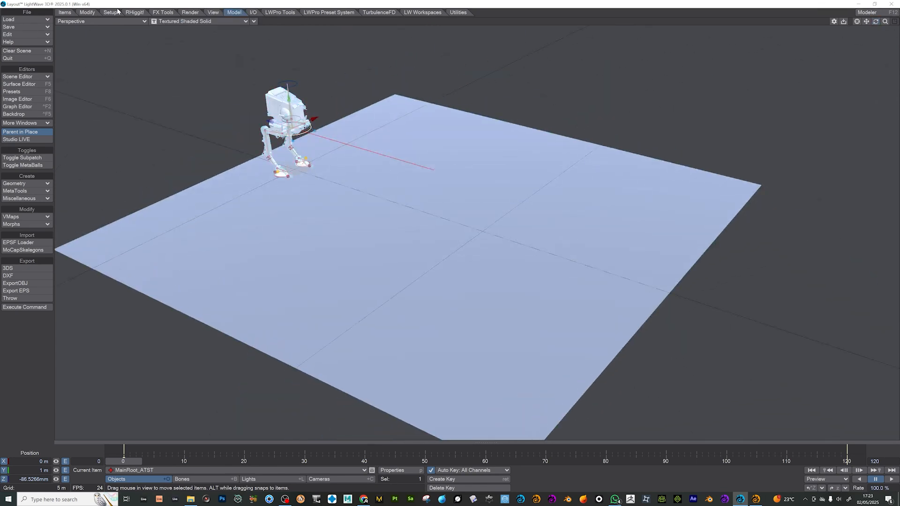
- Open SteppIt for the GLOBAL_ROOT rig and use the new ground plane as its ground object
left_click(134, 13)
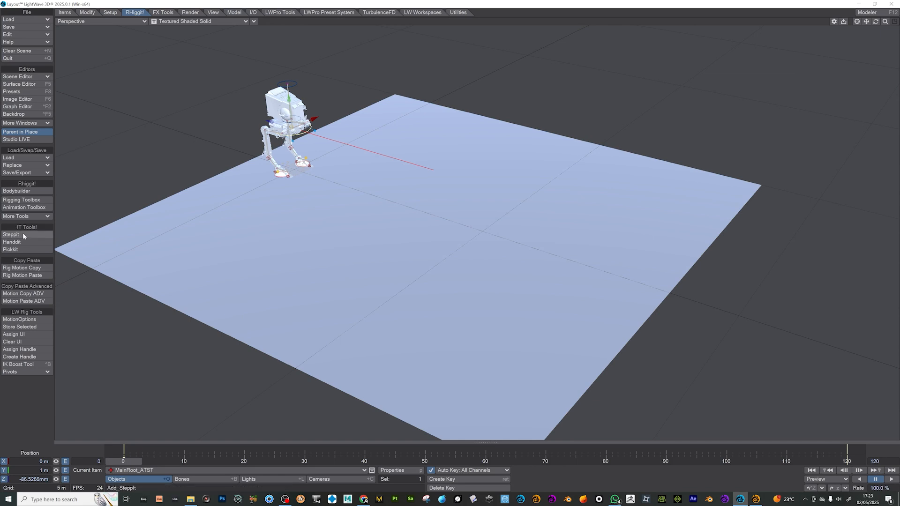
left_click(46, 235)
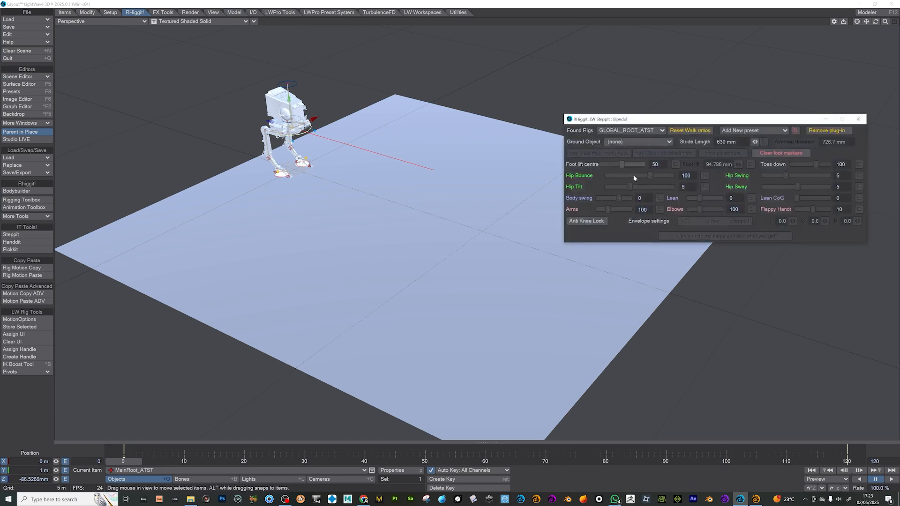
left_click(631, 141)
scroll(630, 139, "down", 10)
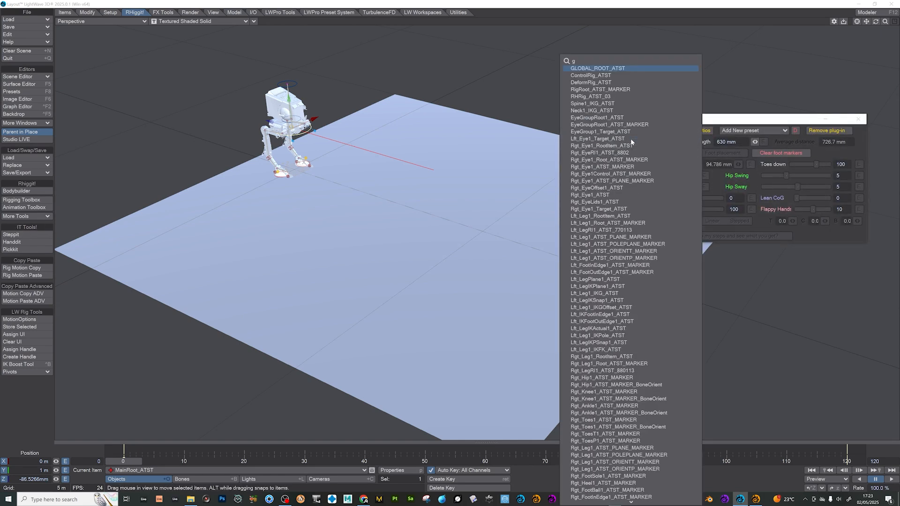
left_click(616, 196)
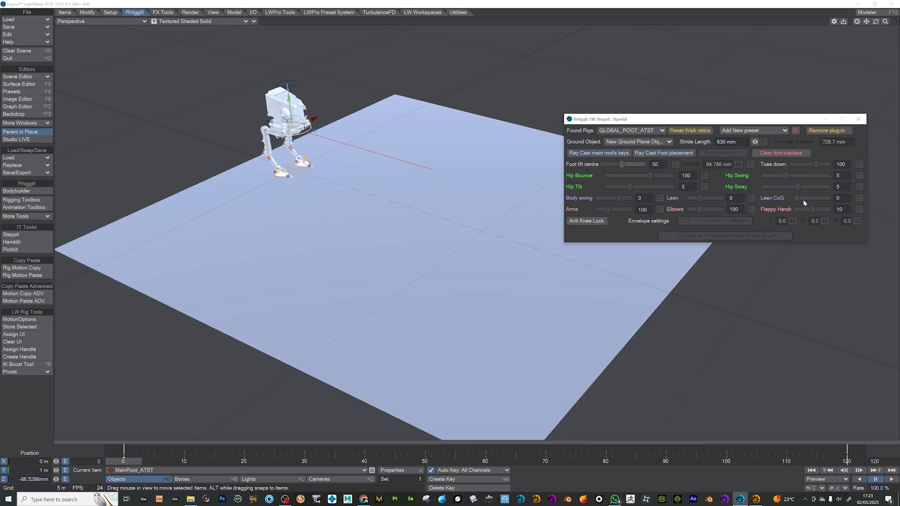
- Ray cast the foot placement onto the ground plane and generate the walk with the current SteppIt settings
left_click(674, 155)
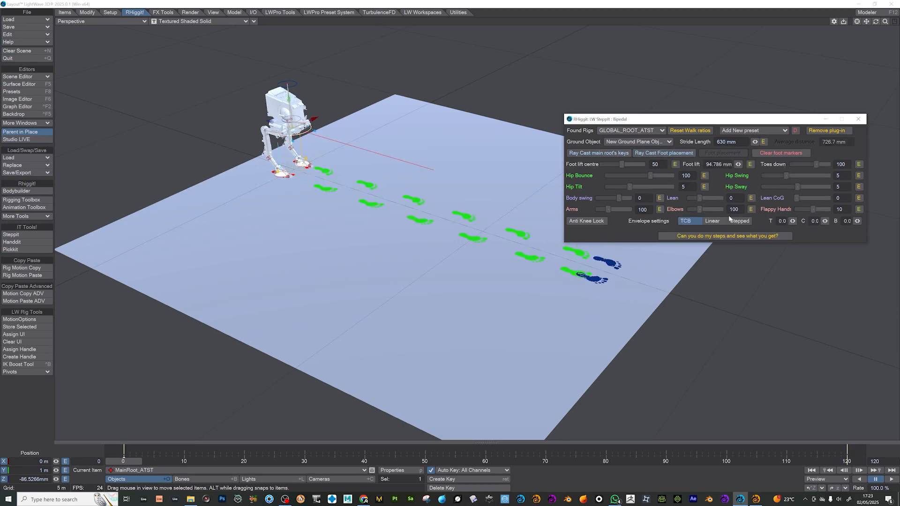
left_click(752, 236)
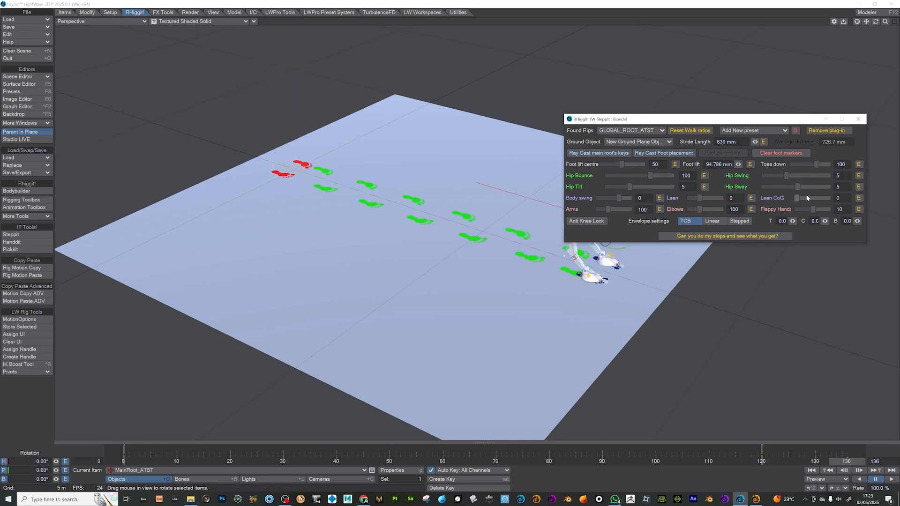
left_click_drag(680, 125, 670, 25)
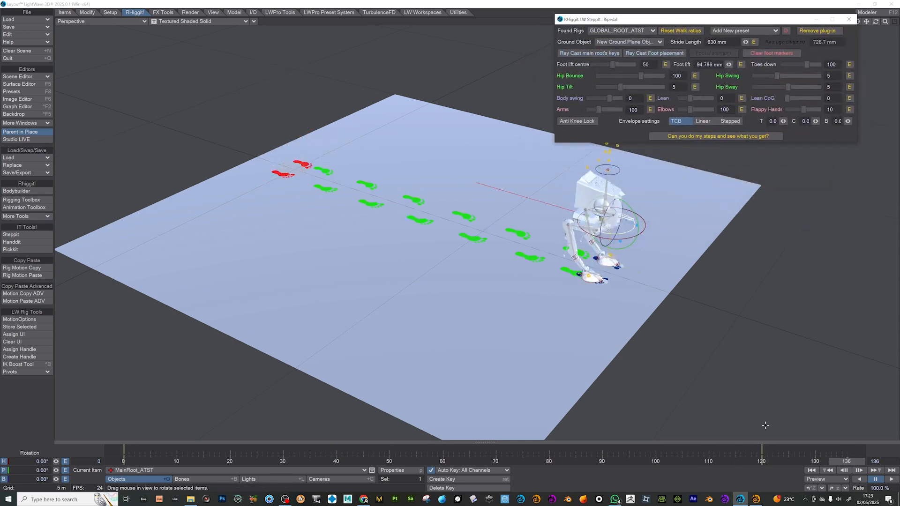
- Play the generated walk from frame 0 and examine the walker's motion up close
left_click_drag(657, 461, 123, 461)
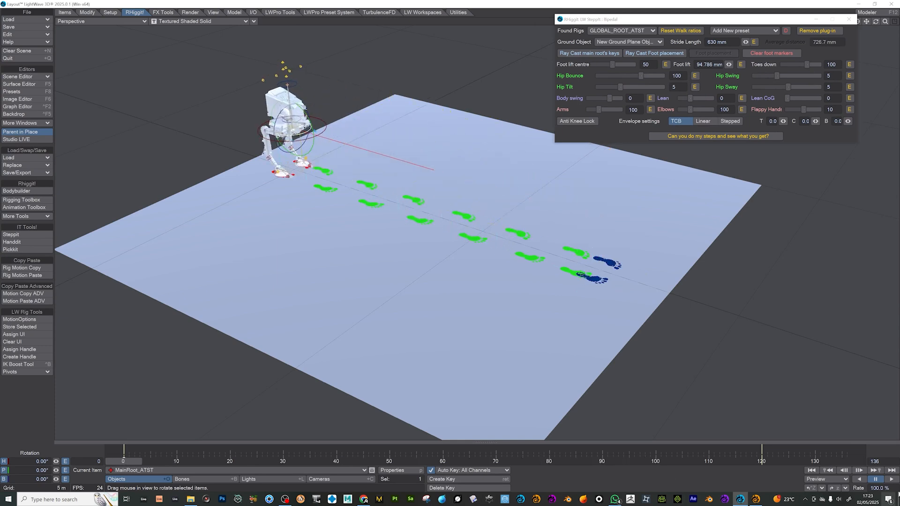
left_click(892, 479)
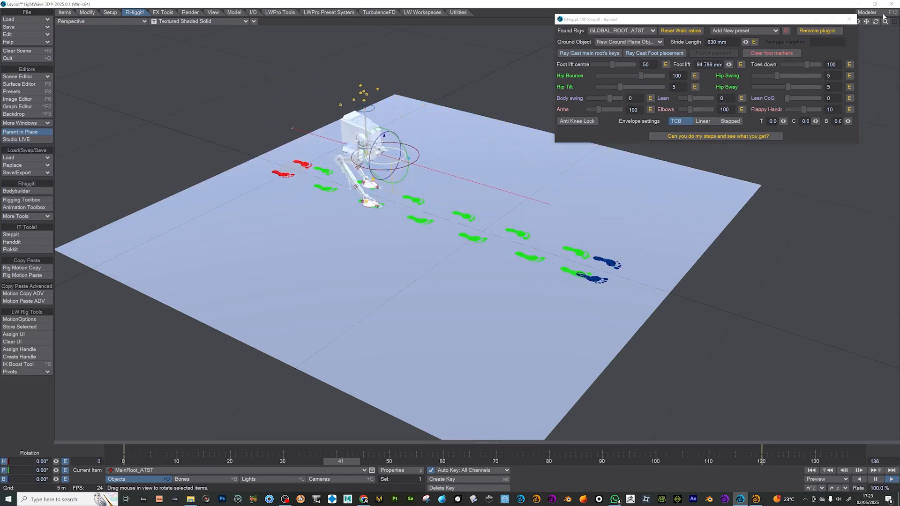
left_click_drag(885, 22, 897, 22)
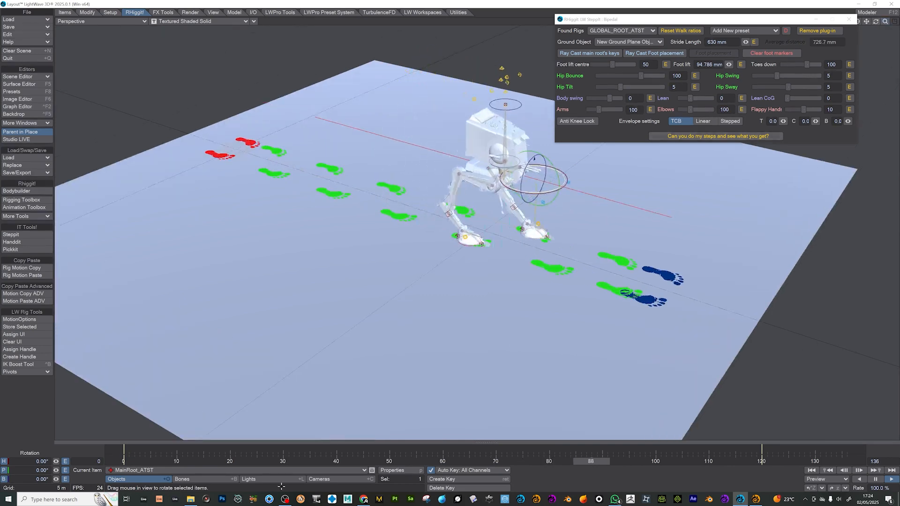
left_click(118, 459)
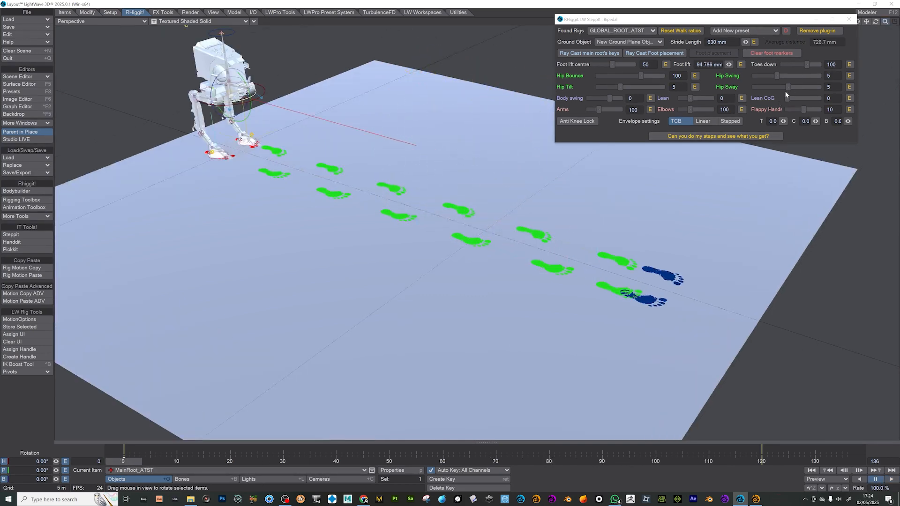
- Set Hip Sway to 22, Hip Bounce to 126 and Hip Tilt to 18, and regenerate the walk
left_click_drag(790, 86, 793, 88)
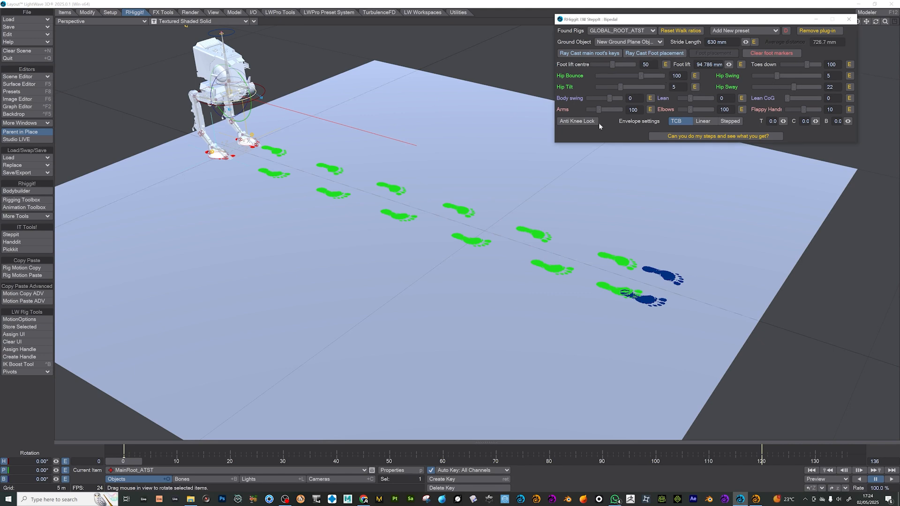
left_click(645, 76)
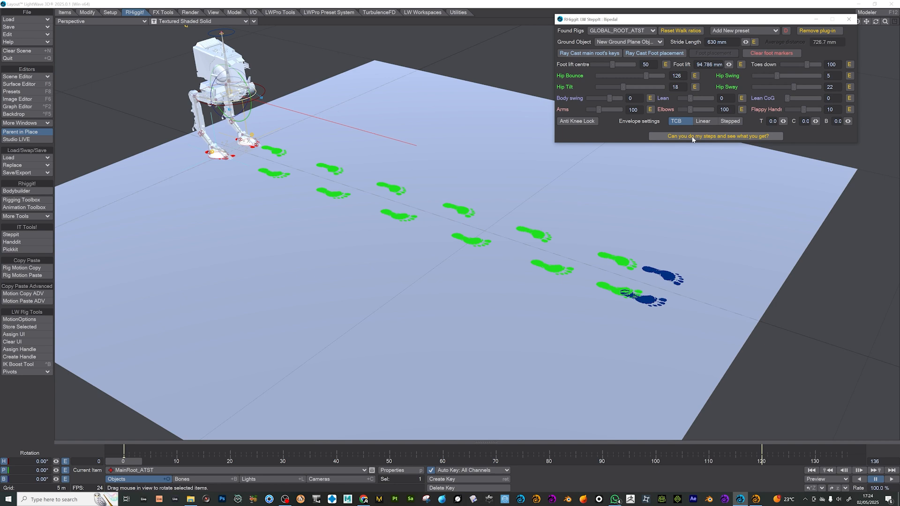
left_click(693, 137)
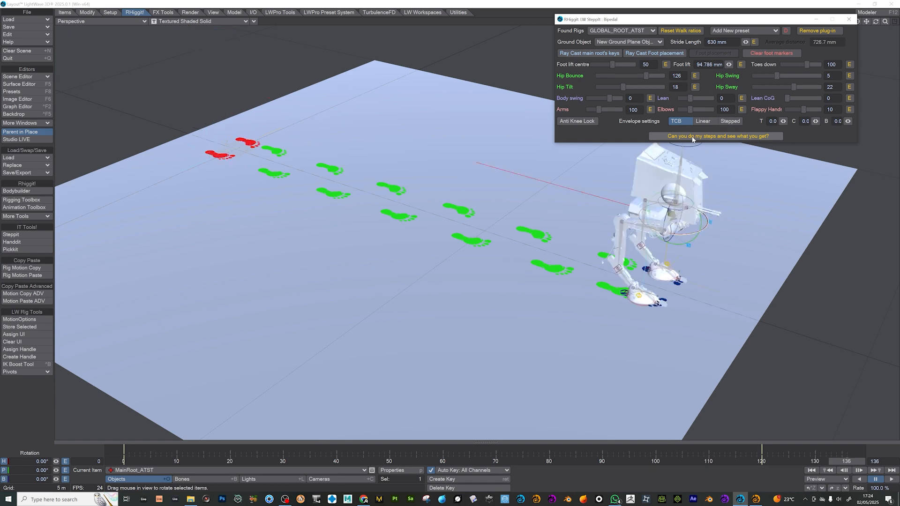
- Play the regenerated walk from frame 0 and examine it from a lower angle, and close SteppIt
left_click_drag(659, 463, 123, 461)
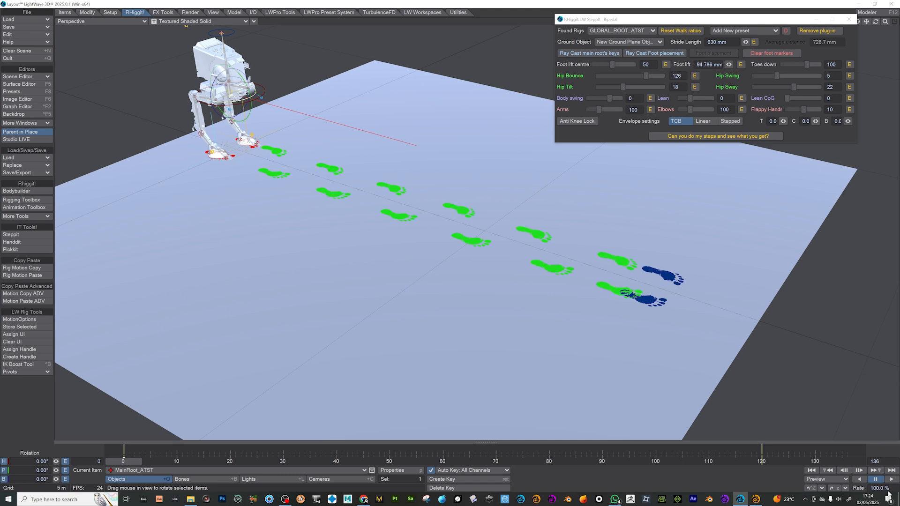
left_click_drag(785, 19, 782, 65)
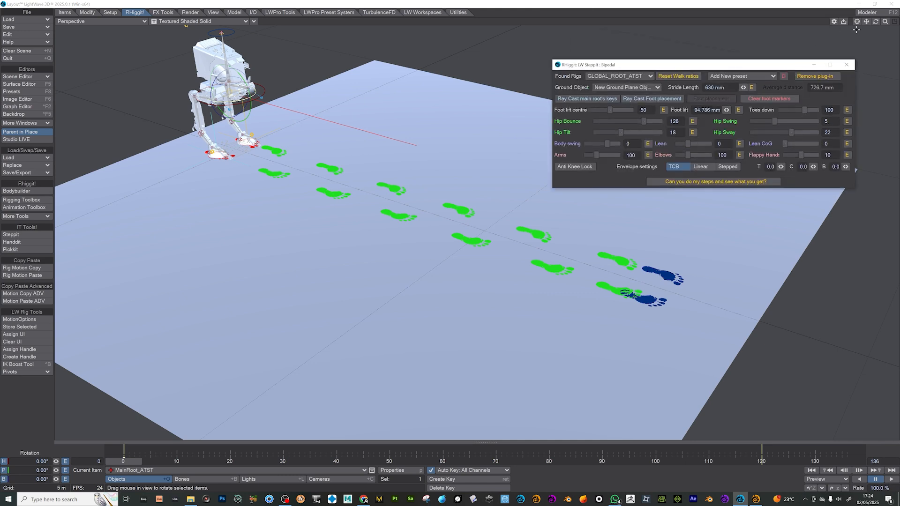
left_click_drag(875, 22, 783, 350)
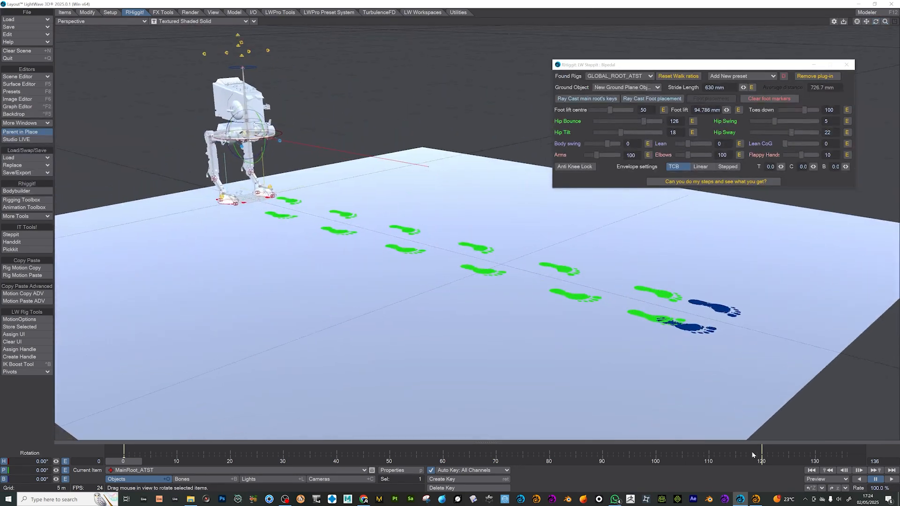
left_click(891, 478)
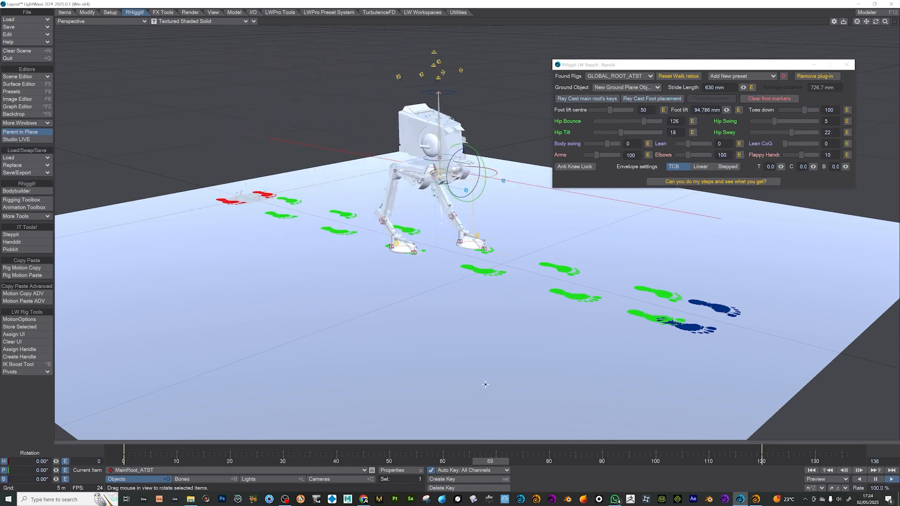
left_click(123, 461)
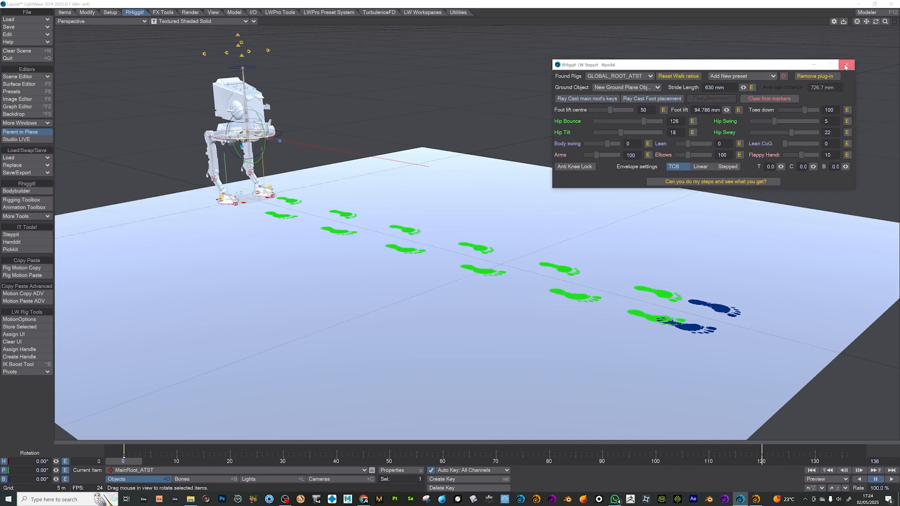
left_click(846, 65)
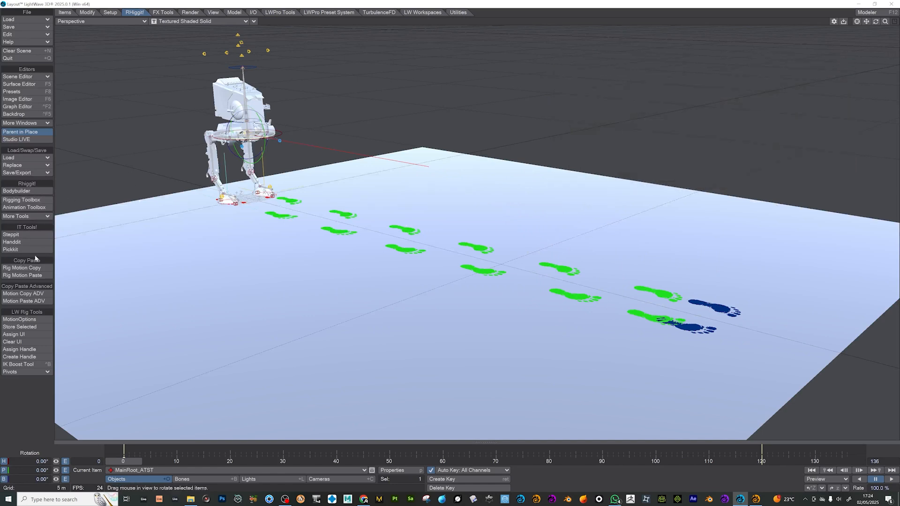
- Open PickIt for the GLOBAL_ROOT_ATST rig and select the right foot's goal among the SteppIt controls
left_click(20, 250)
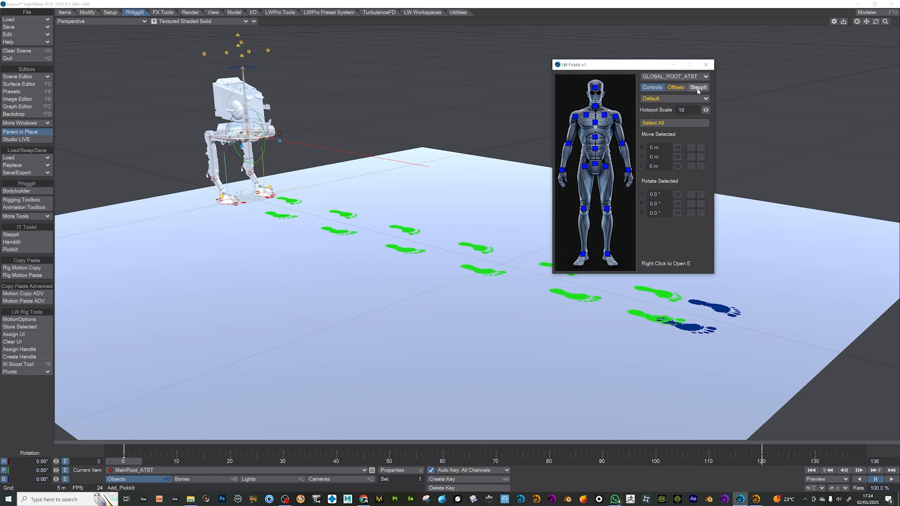
left_click(698, 88)
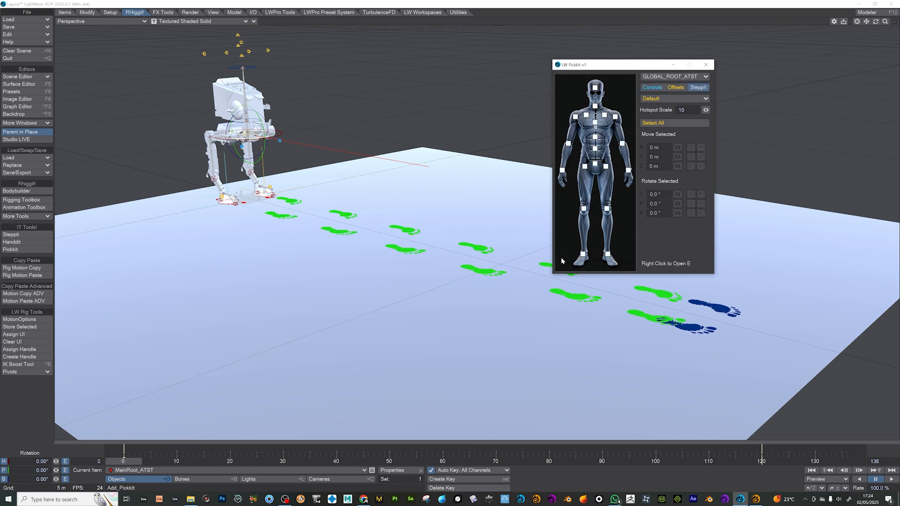
left_click(583, 255)
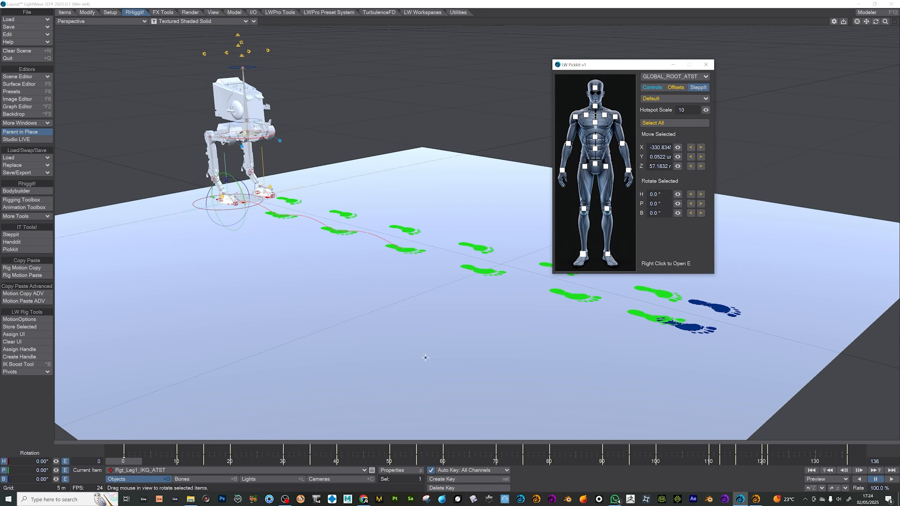
- Raise the right foot's goal slightly at frame 90, and return to frame 0 with PickIt closed
left_click(603, 462)
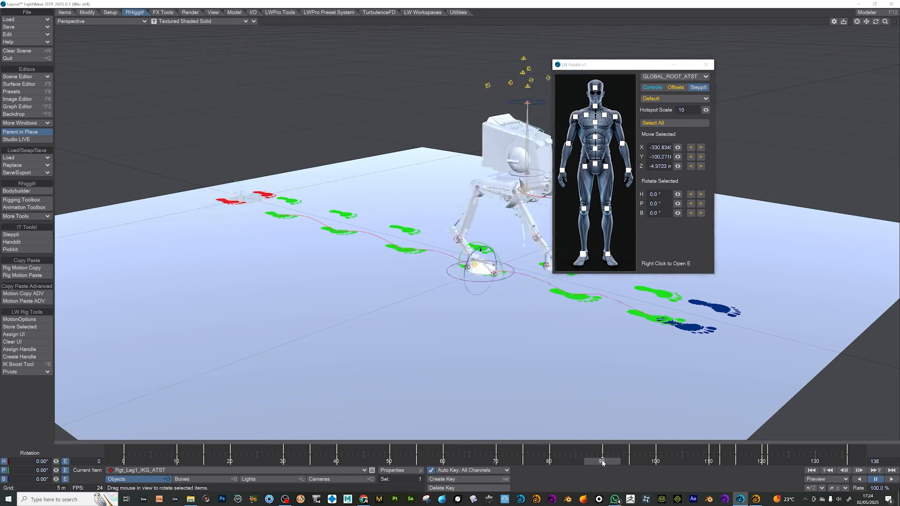
key("t")
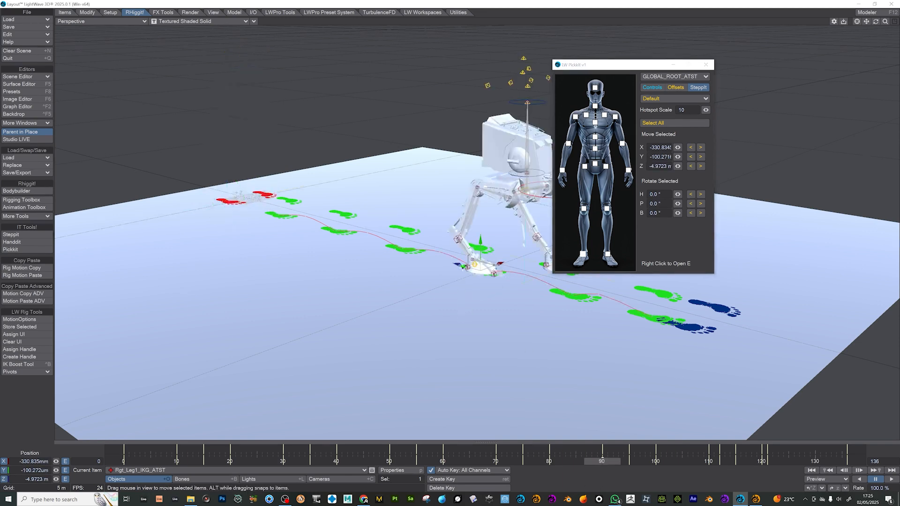
mouse_move(474, 244)
left_mouse_down()
mouse_move(471, 202)
mouse_move(479, 235)
left_mouse_up()
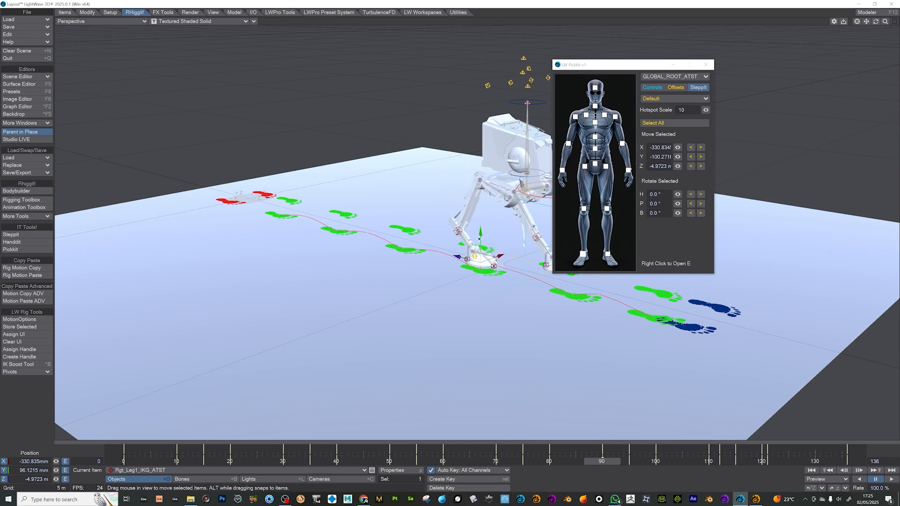
left_click(565, 463)
left_click_drag(565, 462, 123, 462)
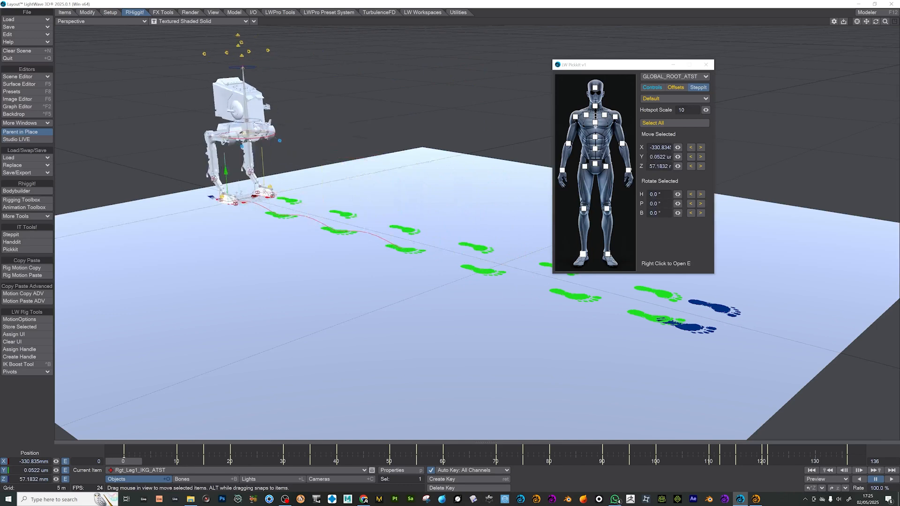
left_click(706, 65)
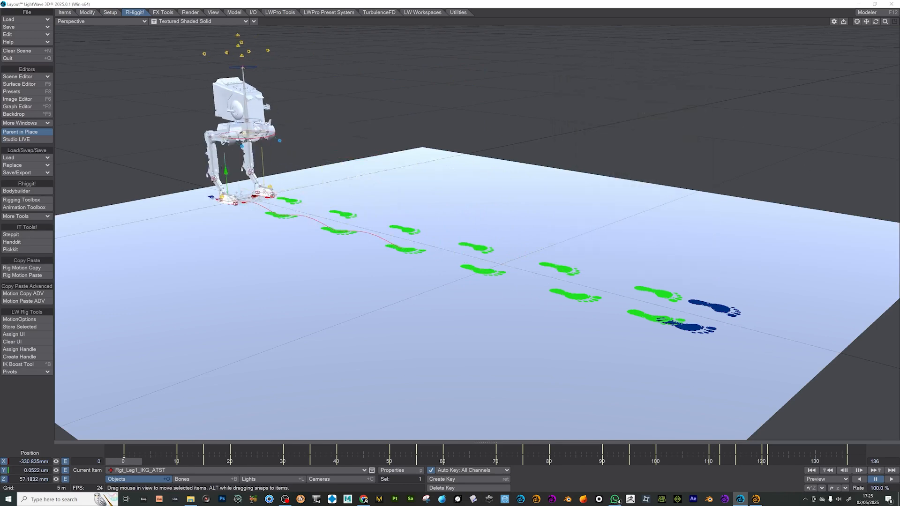
- Select the Spine1-1_ATST control and rotate its bank to 40.90° at frame 0
left_click(256, 117)
key("shift+b")
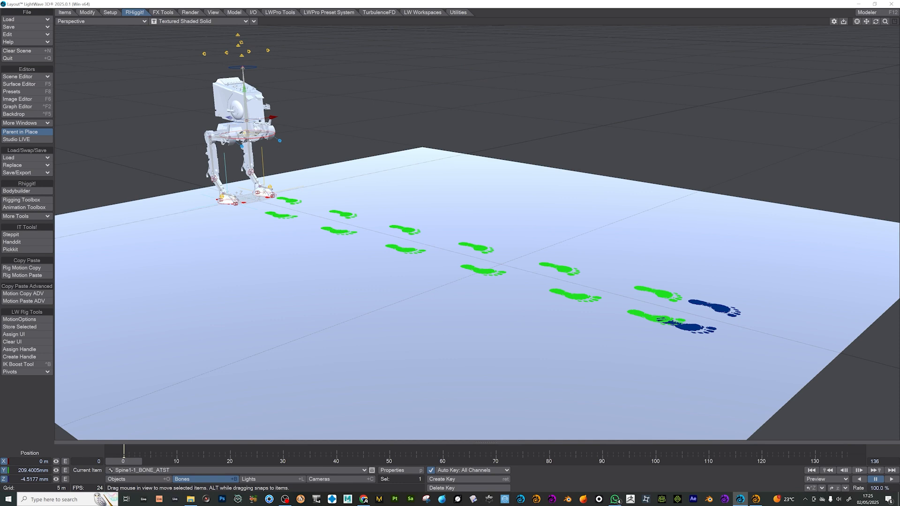
key("shift+o")
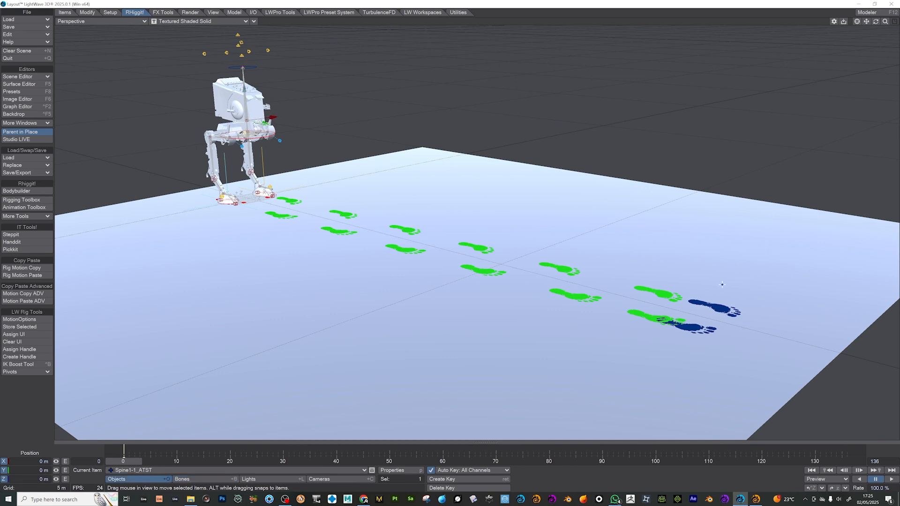
key("y")
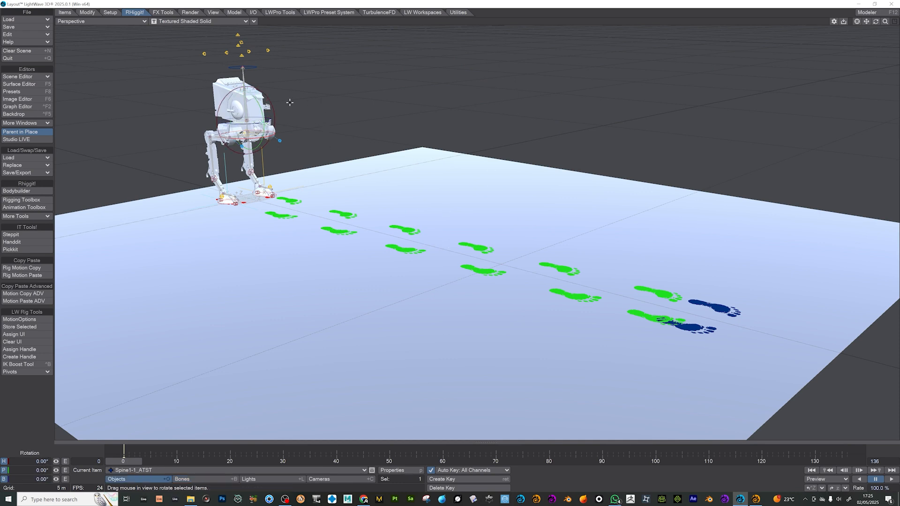
left_click_drag(243, 127, 256, 123)
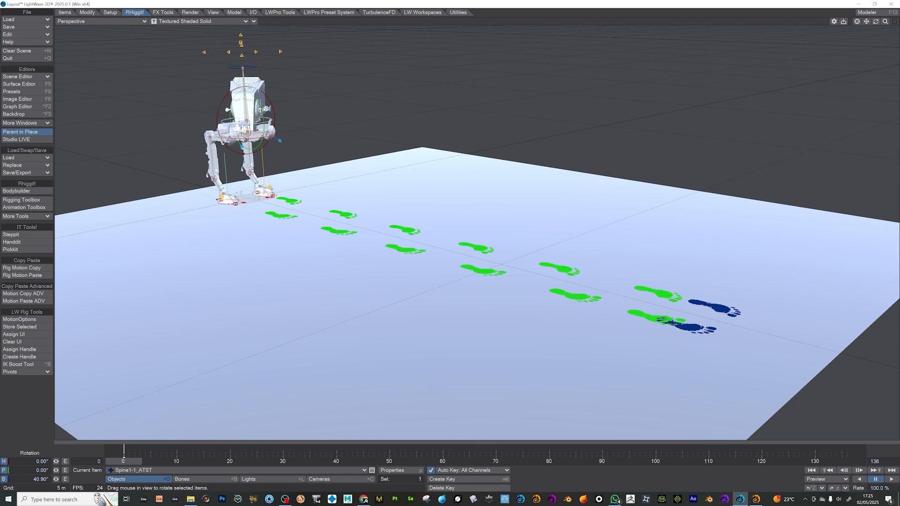
- Hold the Spine1-1_ATST rotation at frame 28 and swing its bank to -4.30° at frame 38
left_click(275, 461)
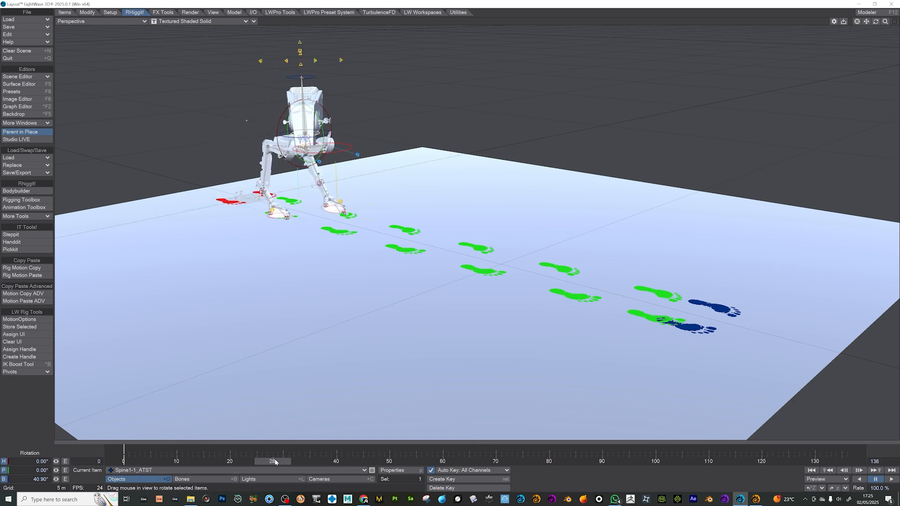
left_click(325, 461)
left_click_drag(354, 139, 338, 138)
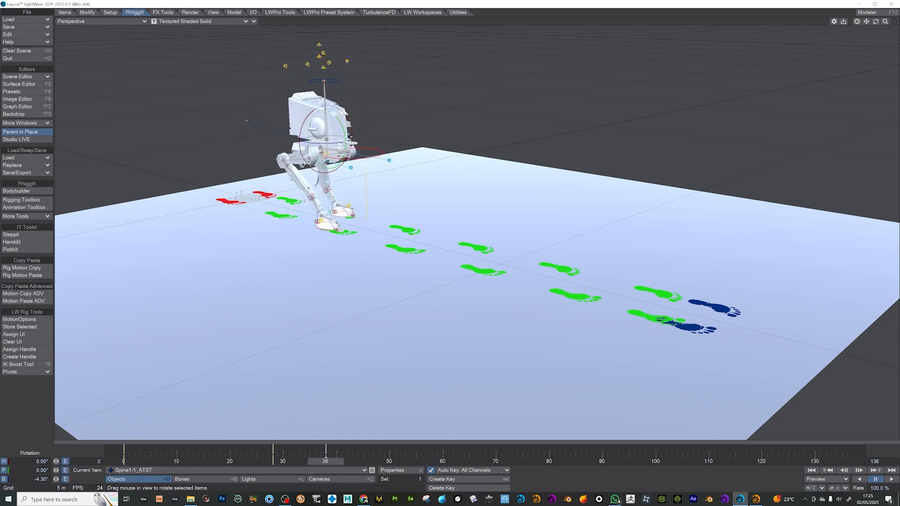
- Hold the Spine1-1_ATST rotation at frame 68 and tilt its pitch to -13.80° at frame 77
left_click(485, 461)
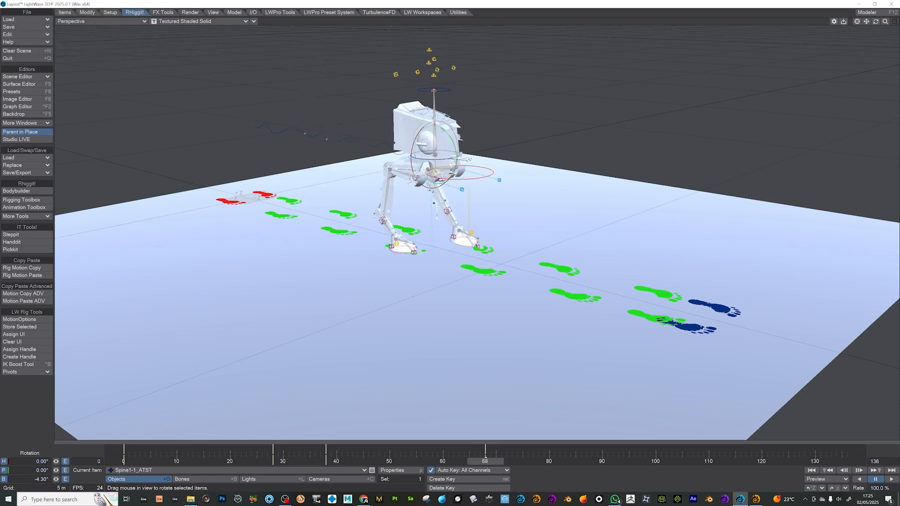
left_click(532, 463)
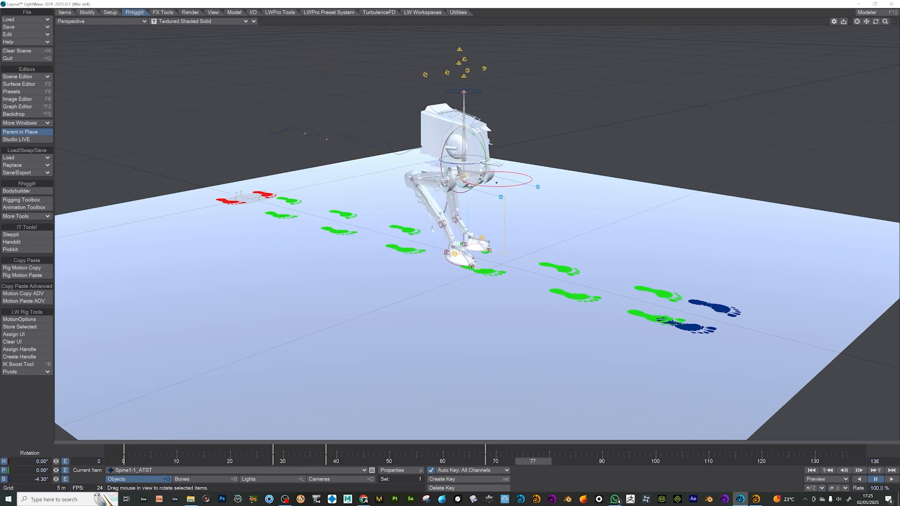
mouse_move(479, 135)
left_mouse_down()
mouse_move(490, 148)
mouse_move(484, 141)
left_mouse_up()
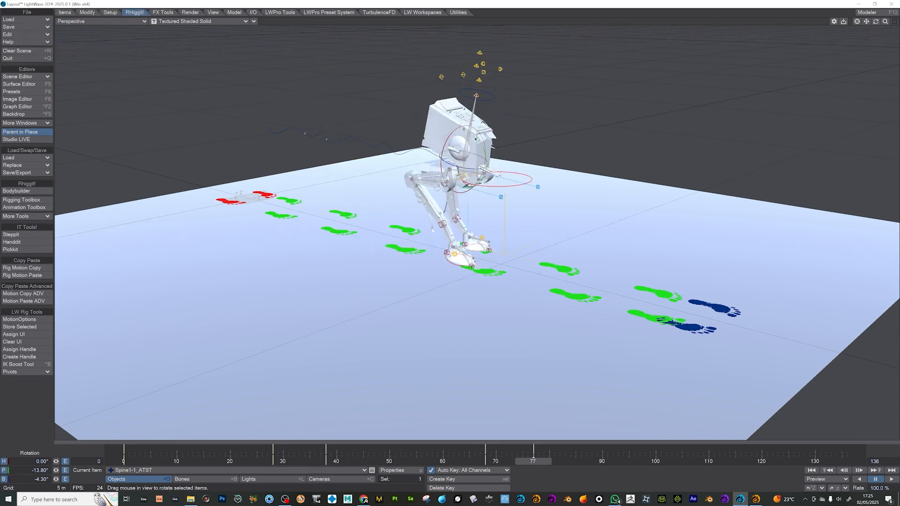
- Hold the Spine1-1_ATST rotation at frame 100, and set pitch to -1.90° and bank to 47.20° at frame 108
left_click(654, 464)
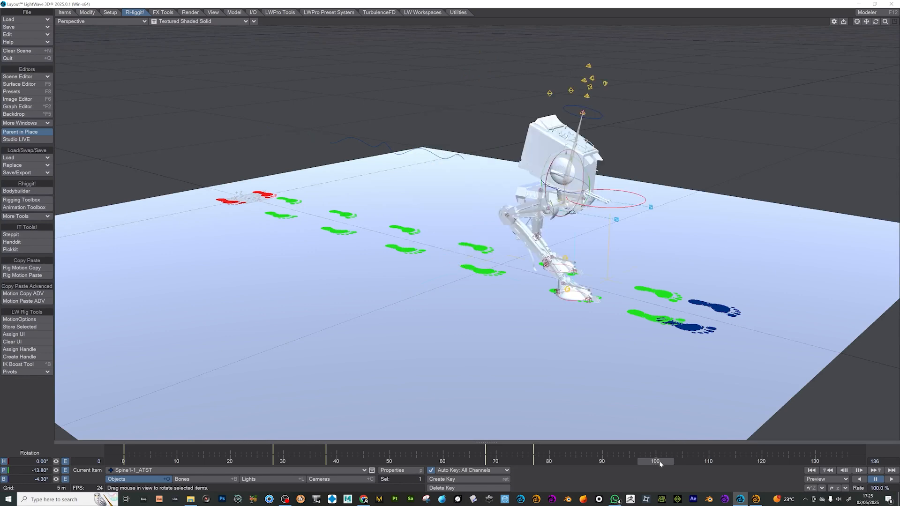
left_click(699, 460)
mouse_move(601, 161)
left_mouse_down()
mouse_move(605, 167)
mouse_move(598, 157)
left_mouse_up()
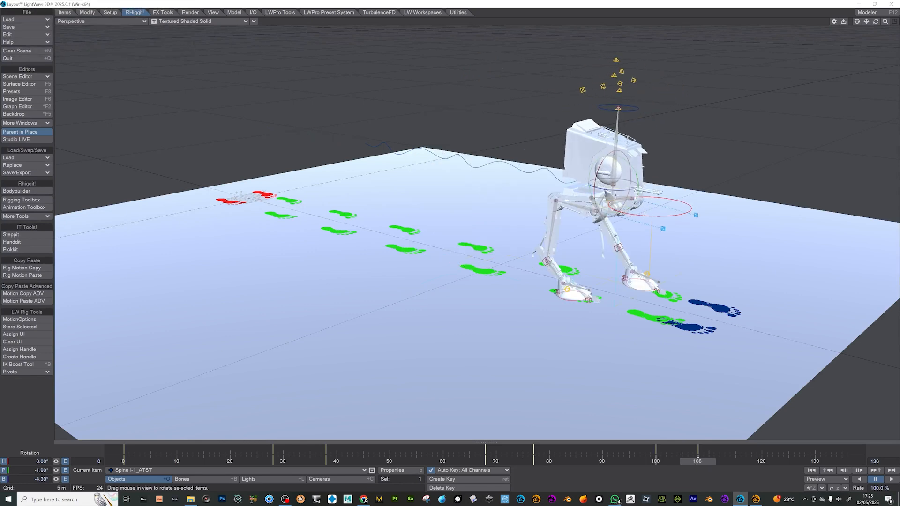
left_click_drag(614, 190, 708, 324)
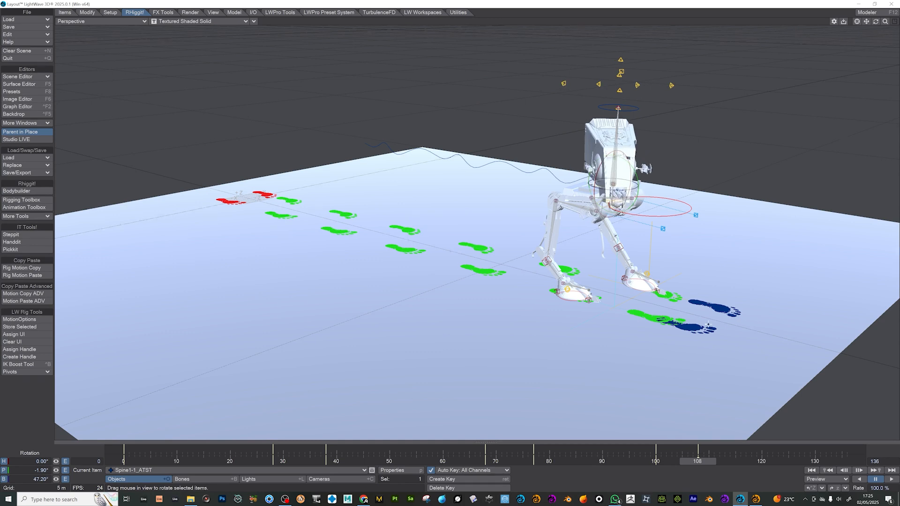
- Hold the Spine1-1_ATST rotation at frame 124, set its bank to 4.80° at frame 132, and play the walk viewed from the front
left_click(782, 462)
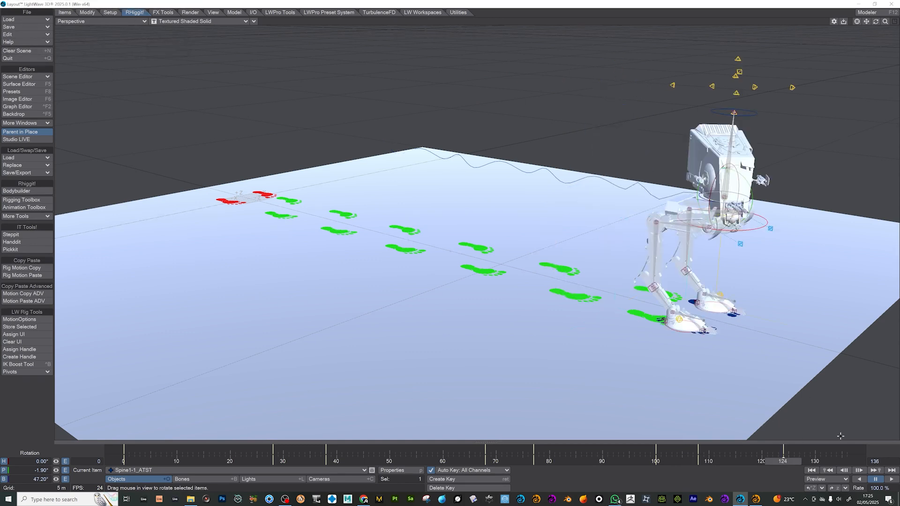
left_click(825, 459)
left_click_drag(674, 202, 724, 203)
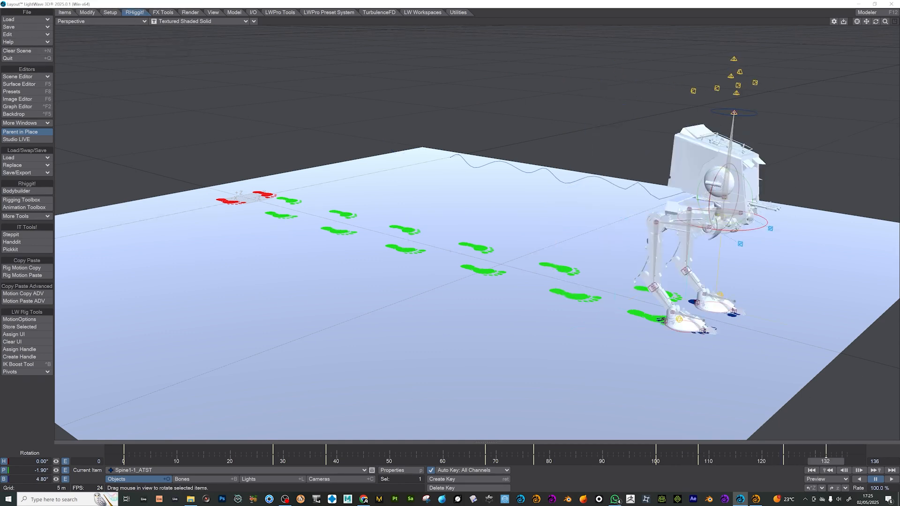
left_click(891, 478)
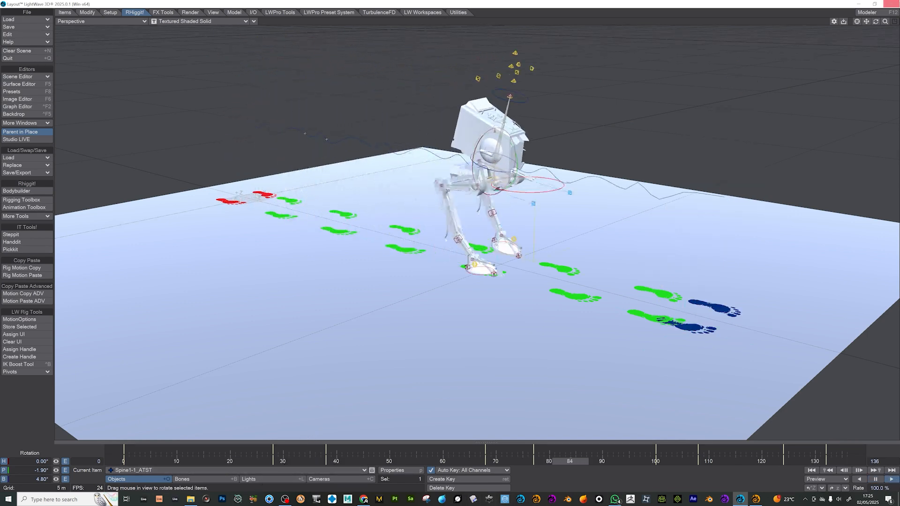
left_click_drag(875, 22, 826, 73)
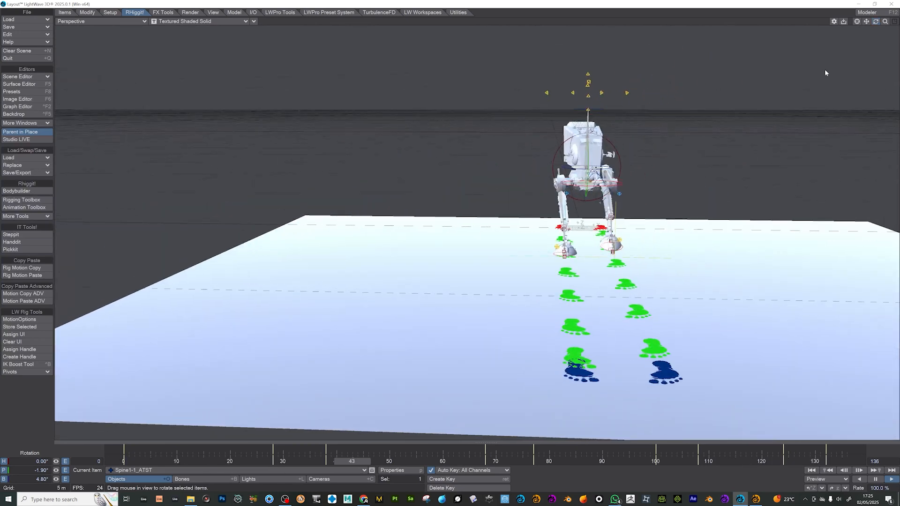
- Reopen SteppIt, set Hip Sway to 10 and regenerate the walk
left_click(41, 235)
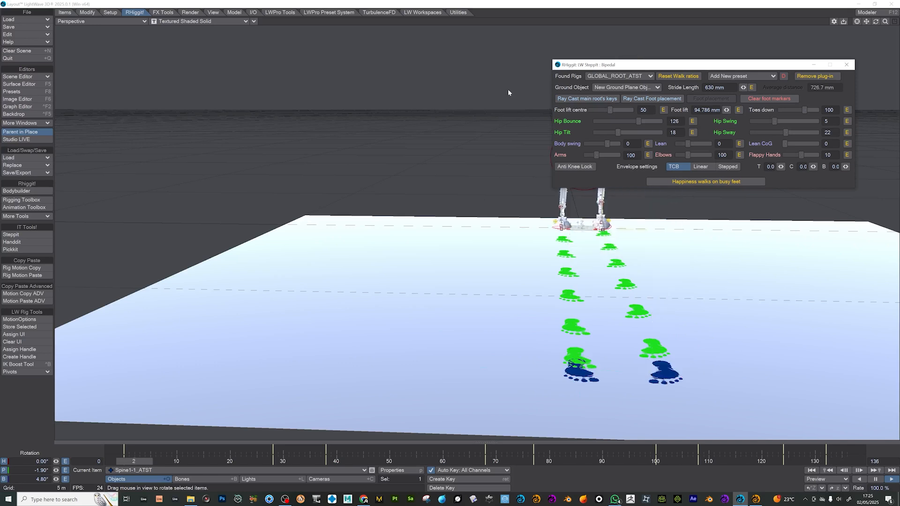
left_click_drag(604, 65, 169, 137)
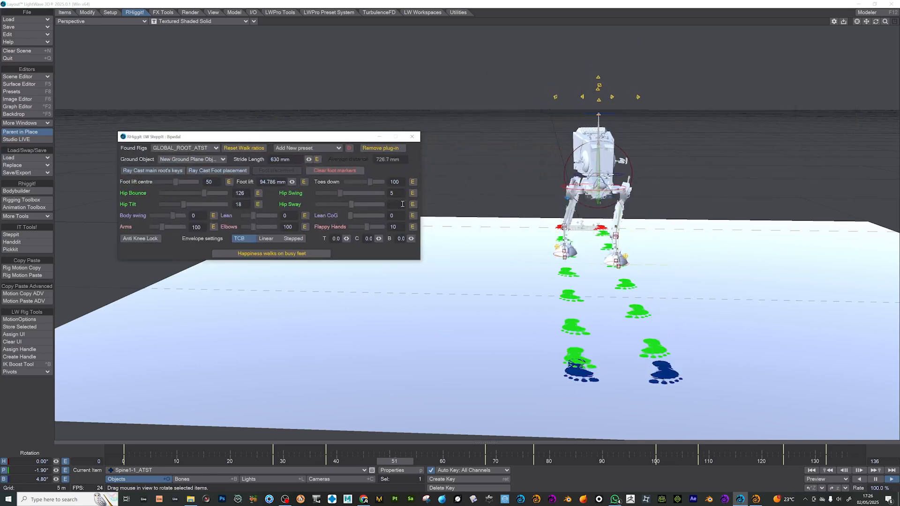
left_click_drag(402, 204, 385, 206)
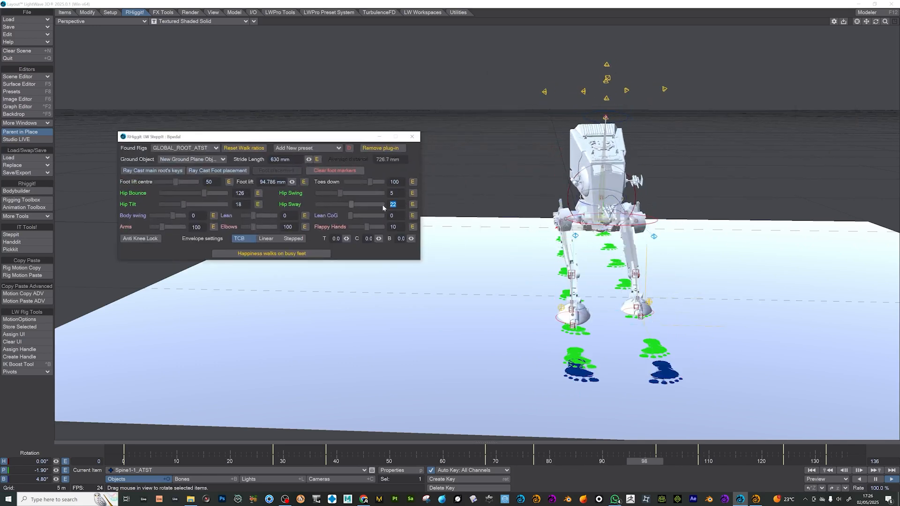
type("10")
key("Return")
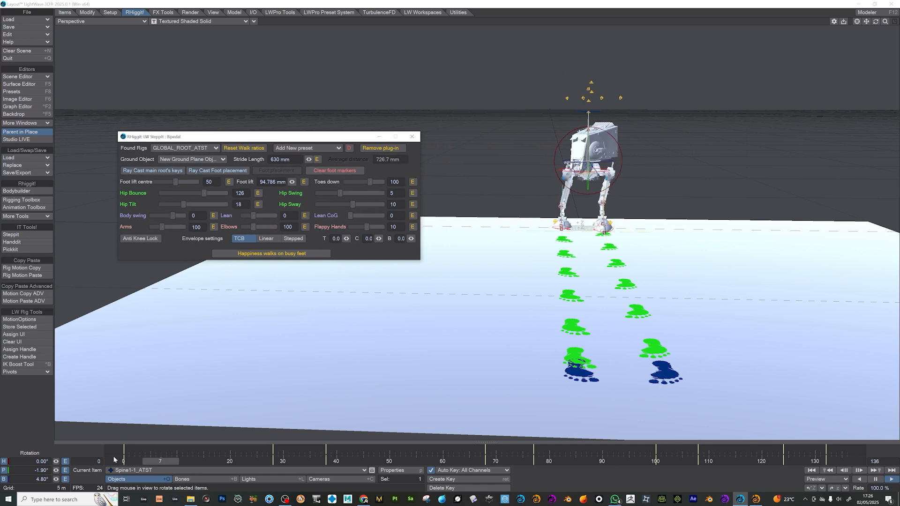
left_click(325, 255)
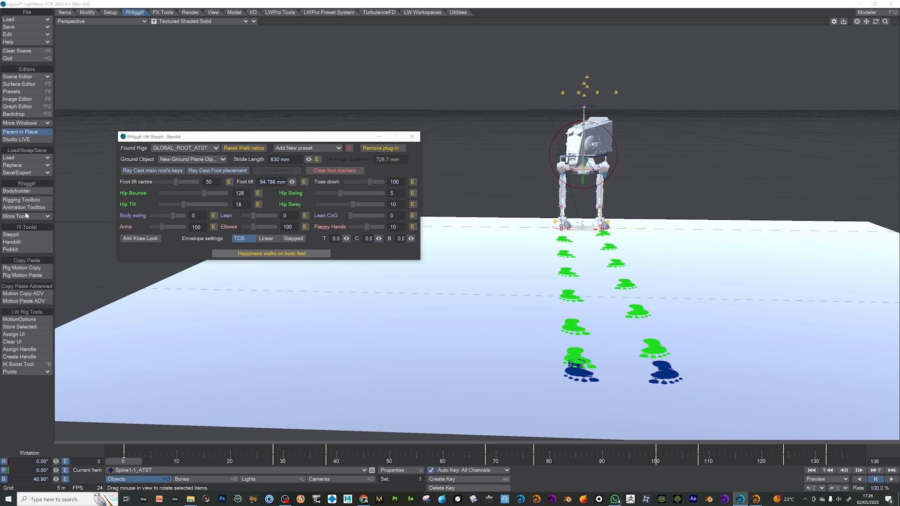
left_click(269, 252)
- Play the regenerated walk and examine the walker's motion from the side and from further away
left_click(106, 464)
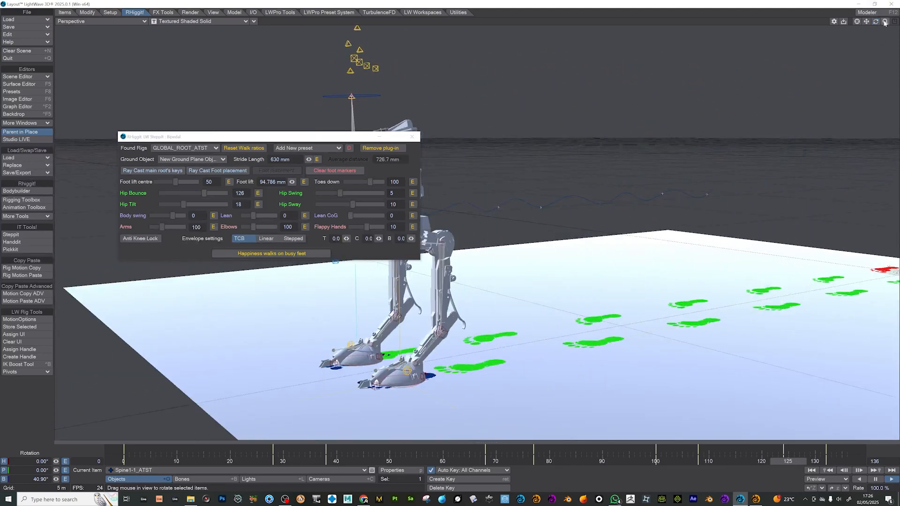
left_click_drag(884, 22, 615, 29)
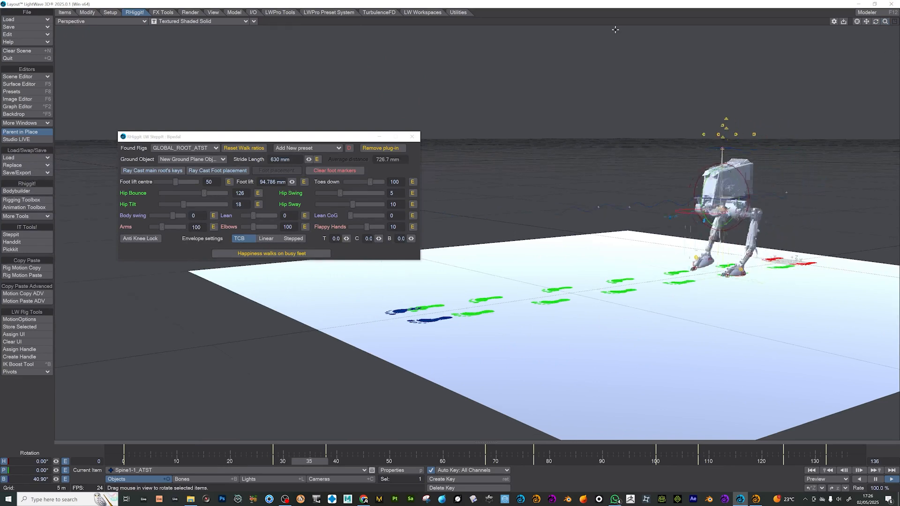